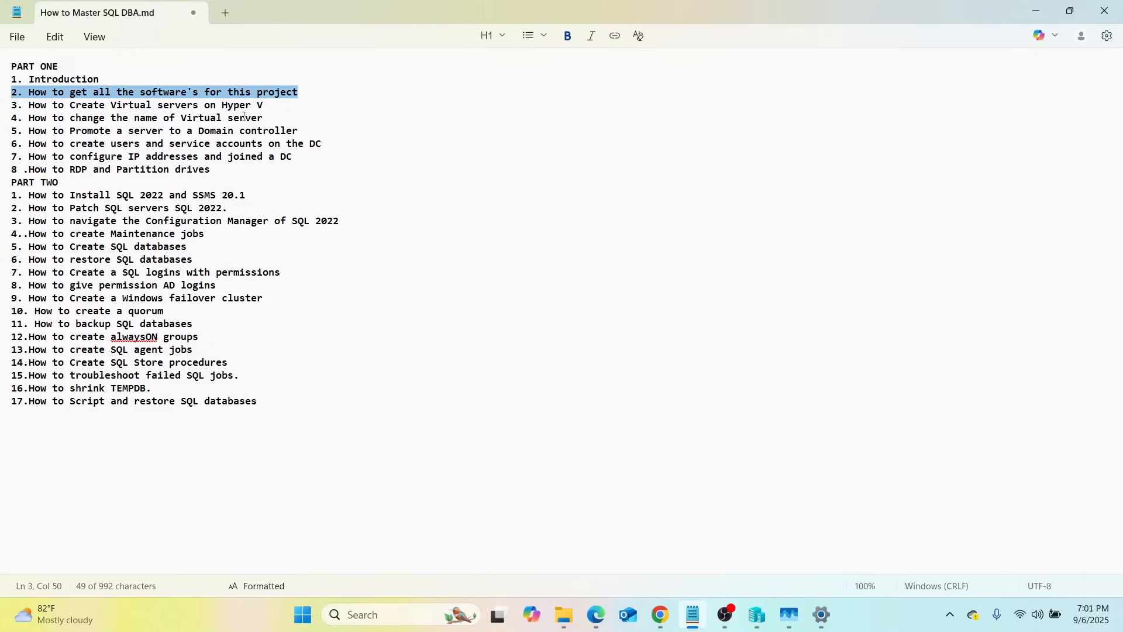
Select line 3, 'How to Create Virtual servers on Hyper V', in the Notepad outline
left_click_drag(264, 107, 10, 106)
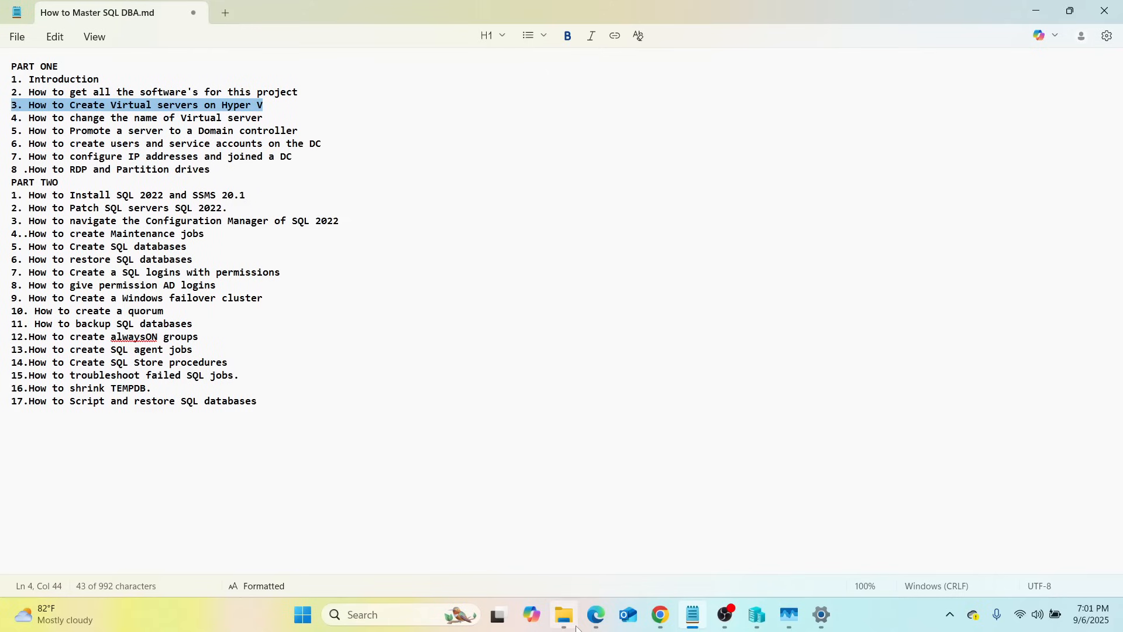
mouse_move(588, 627)
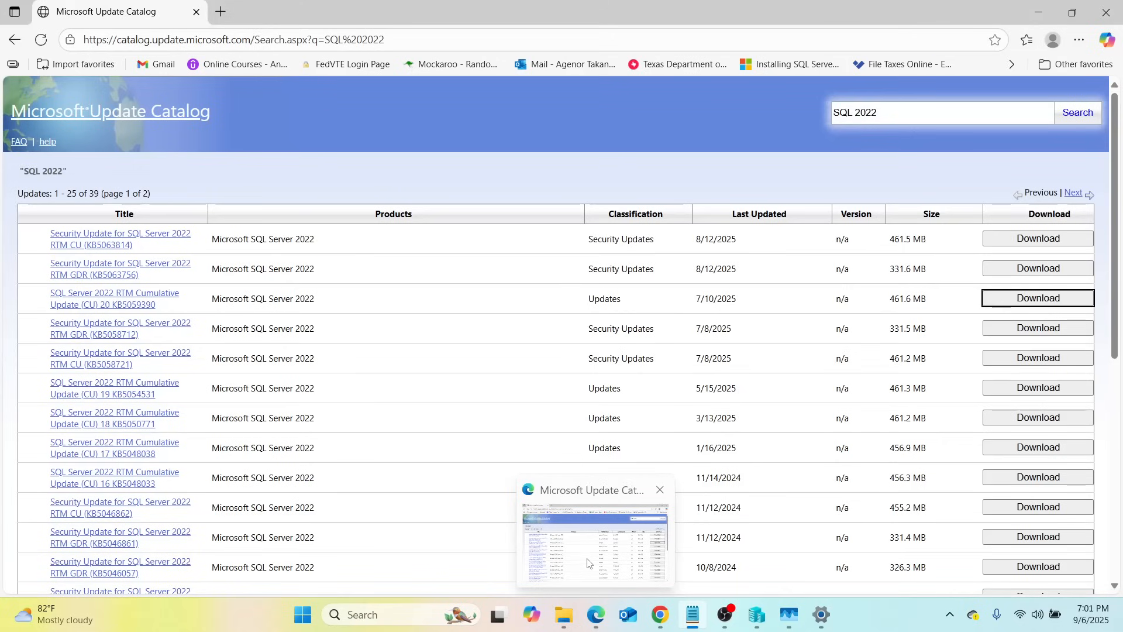
In Edge, open the SQL Server Downloads bookmark from Other favorites > Bookmark Bar
left_click(588, 563)
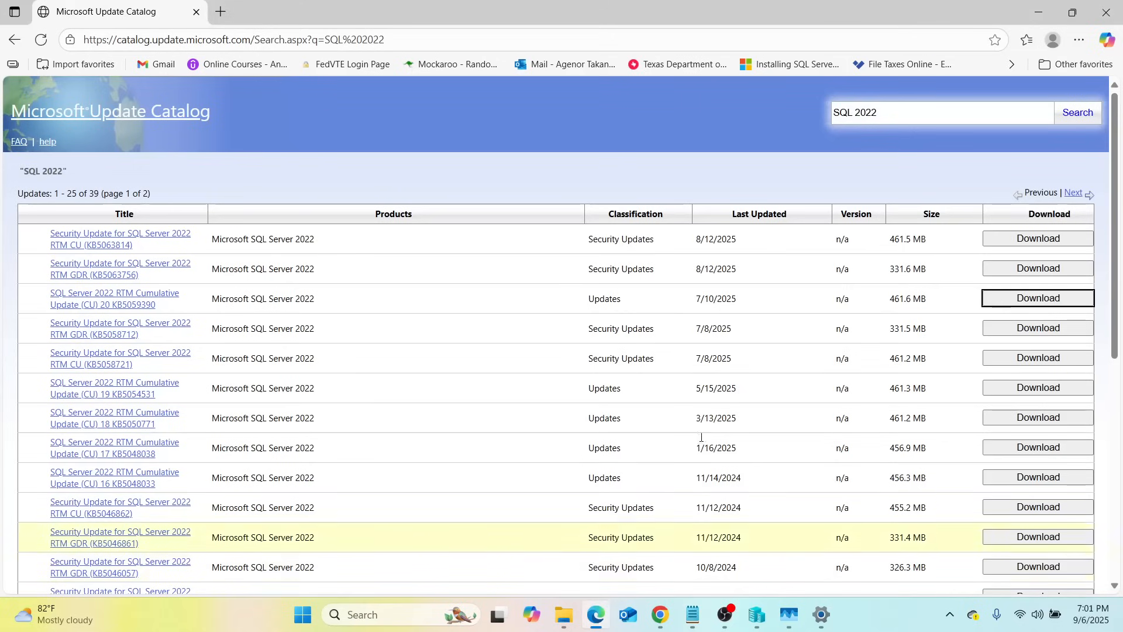
left_click(1072, 65)
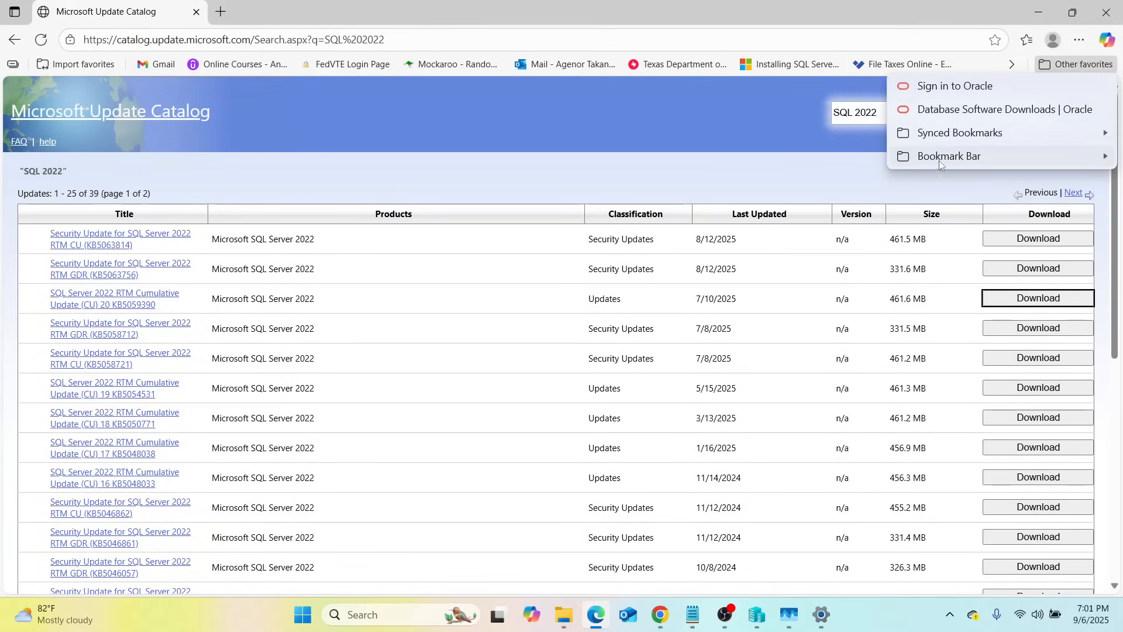
mouse_move(944, 156)
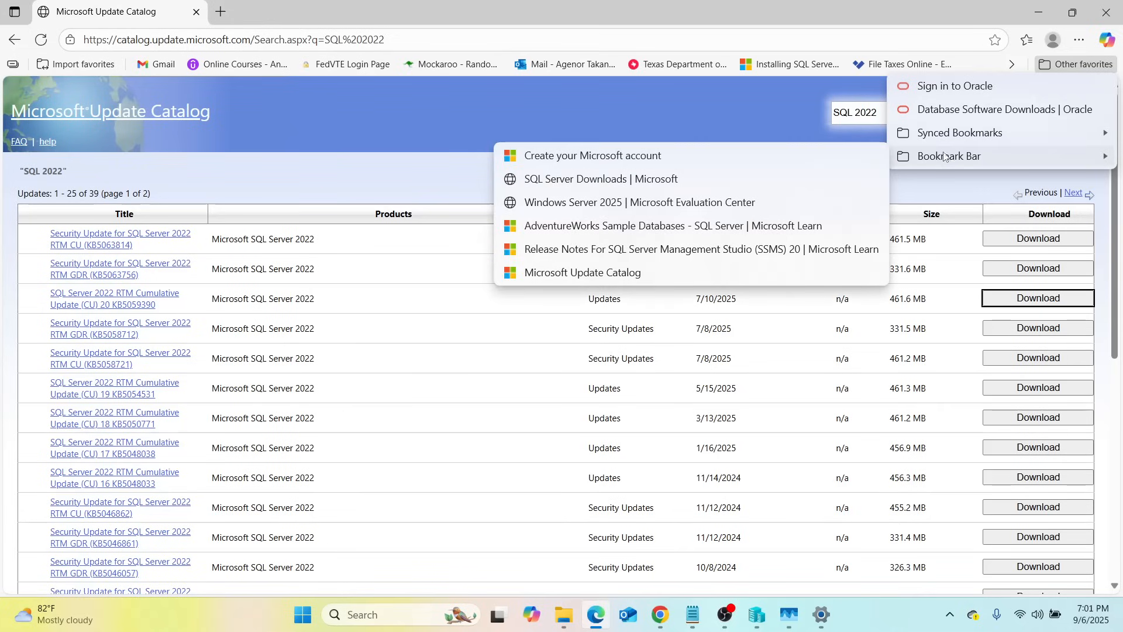
left_click(588, 180)
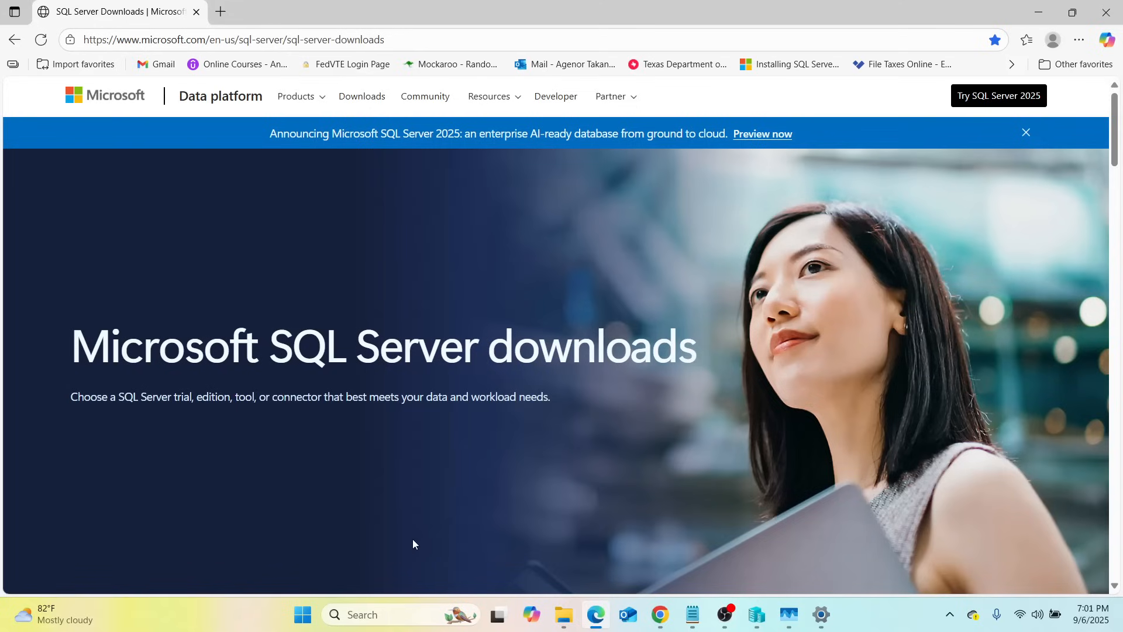
Scroll through the SQL Server top downloads, then close Edge
scroll(664, 258, "down", 6)
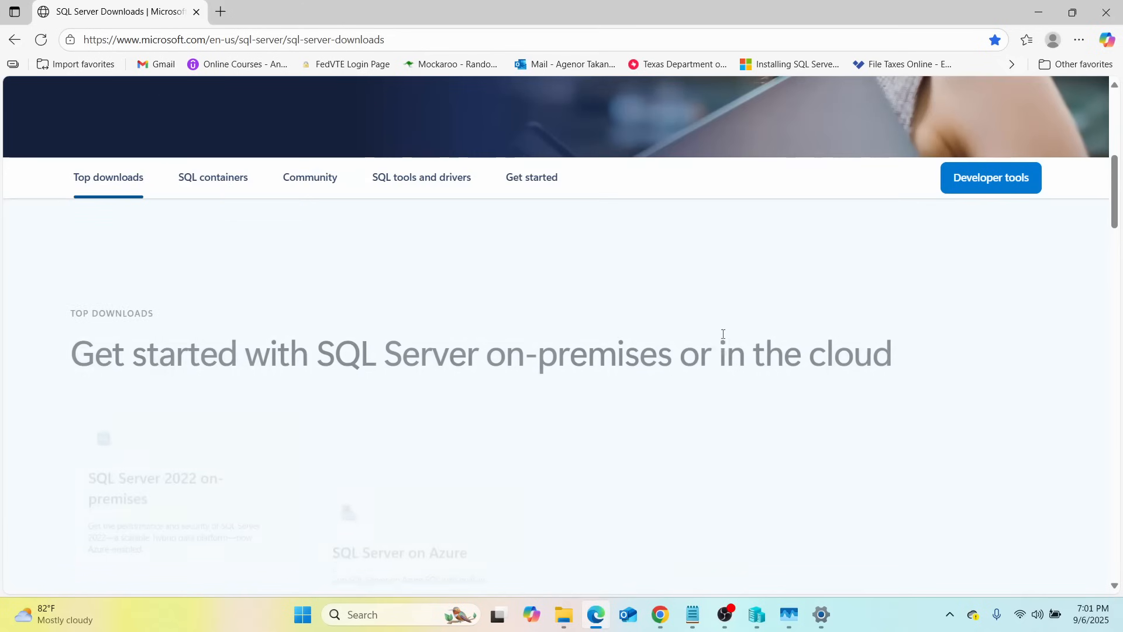
scroll(713, 373, "up", 3)
scroll(712, 373, "up", 3)
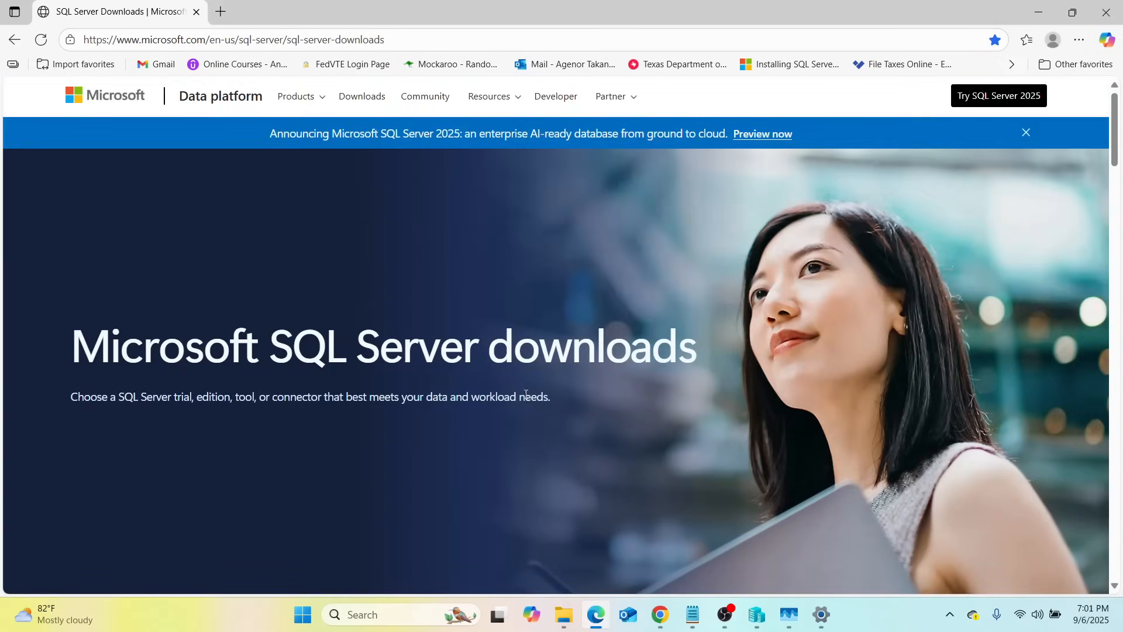
scroll(501, 387, "down", 6)
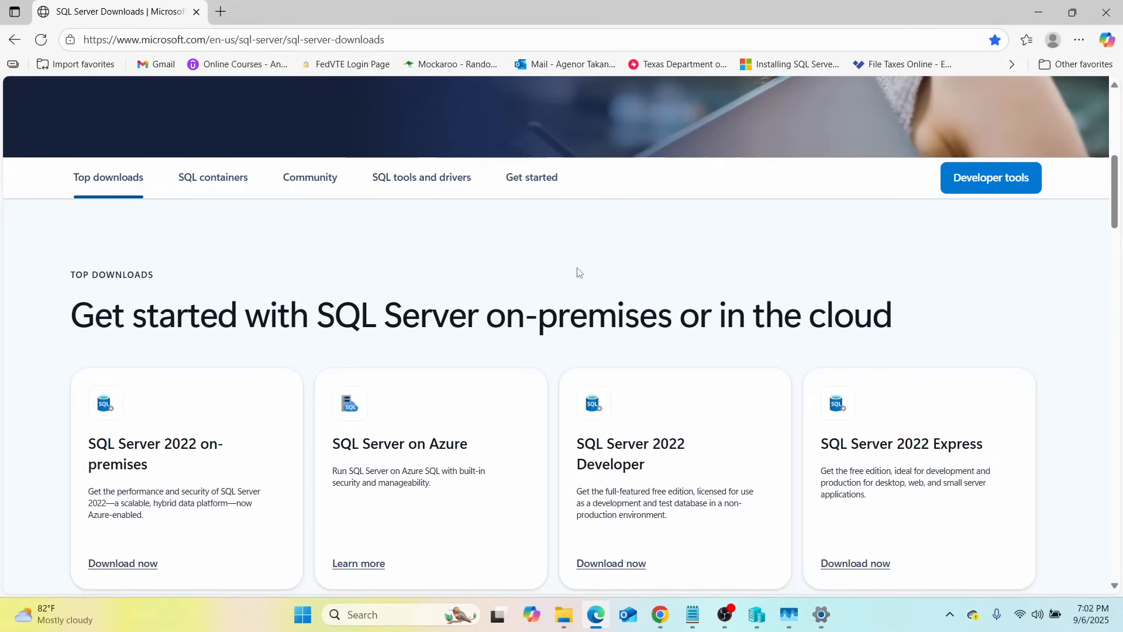
left_click(1106, 12)
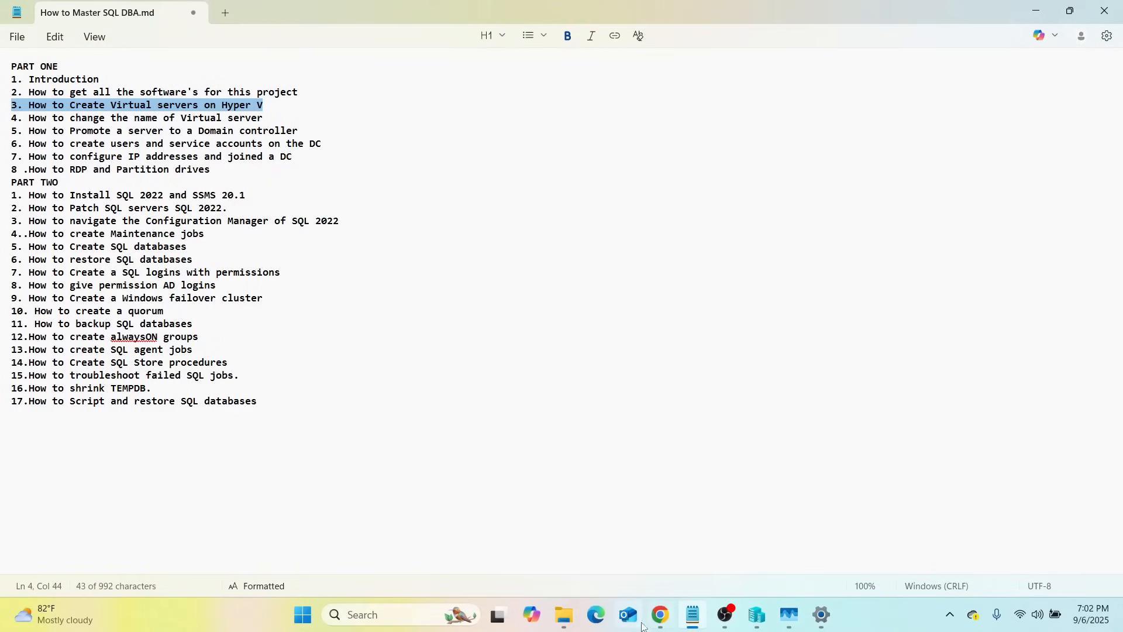
Switch to Hyper-V Manager, showing the SHILOHTECH host with no virtual machines
mouse_move(700, 611)
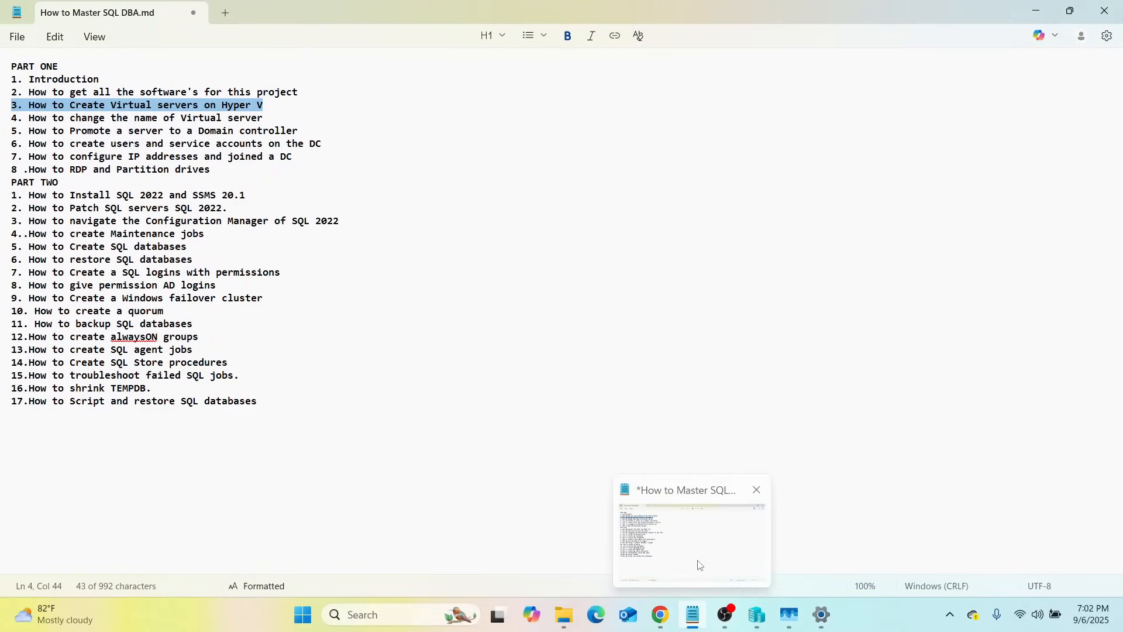
mouse_move(772, 621)
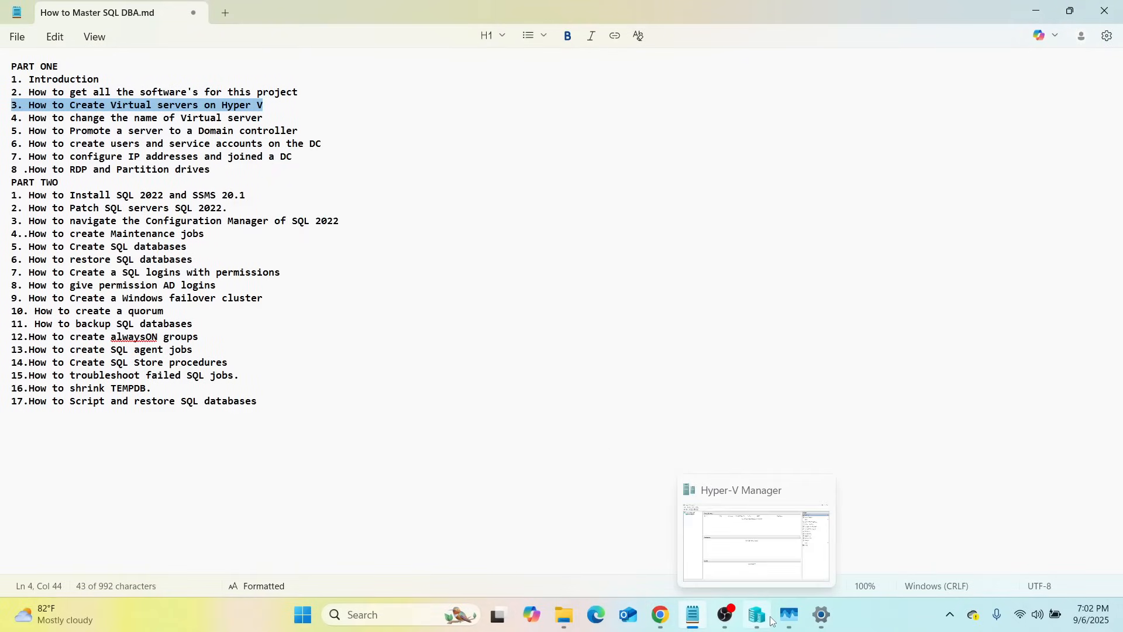
left_click(760, 573)
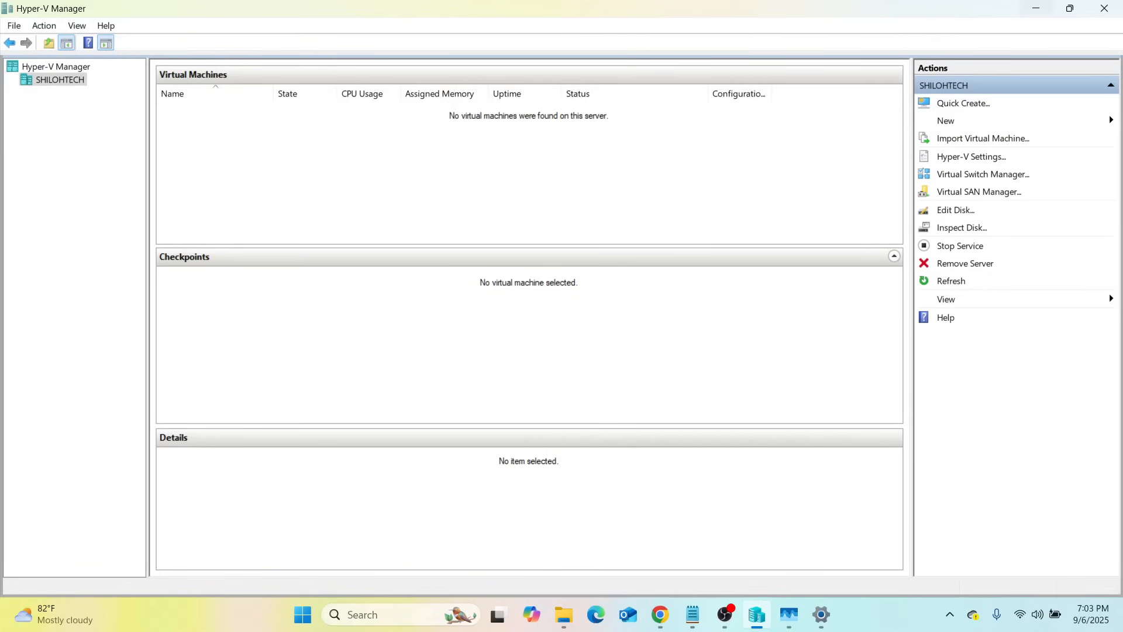
Choose New > Virtual Machine in the Actions pane to launch the wizard
left_click(953, 123)
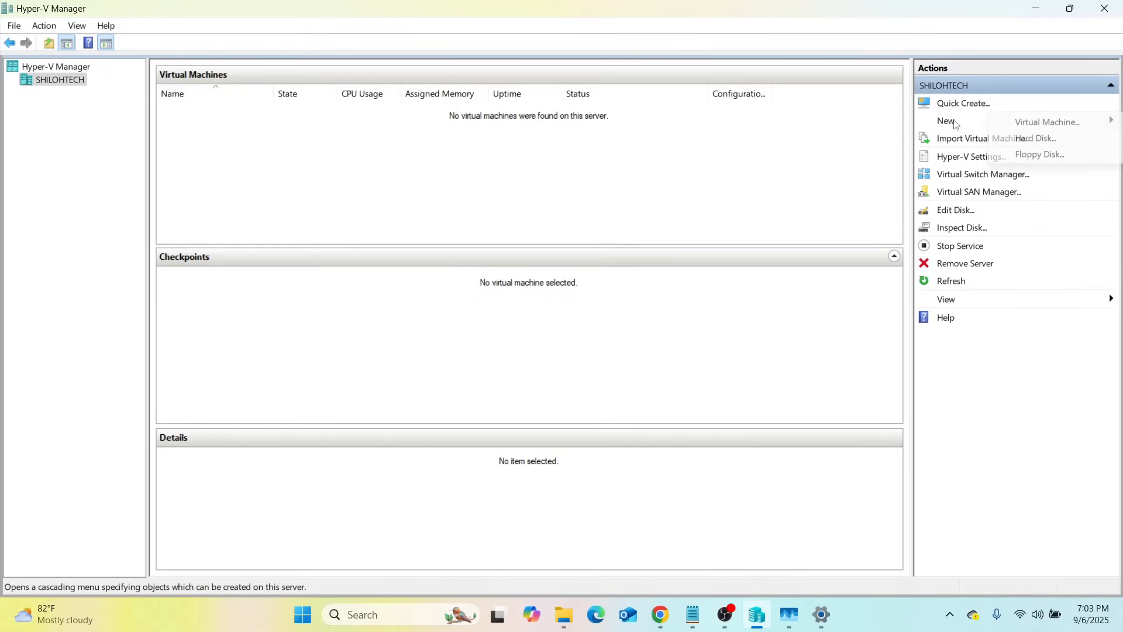
left_click(1056, 124)
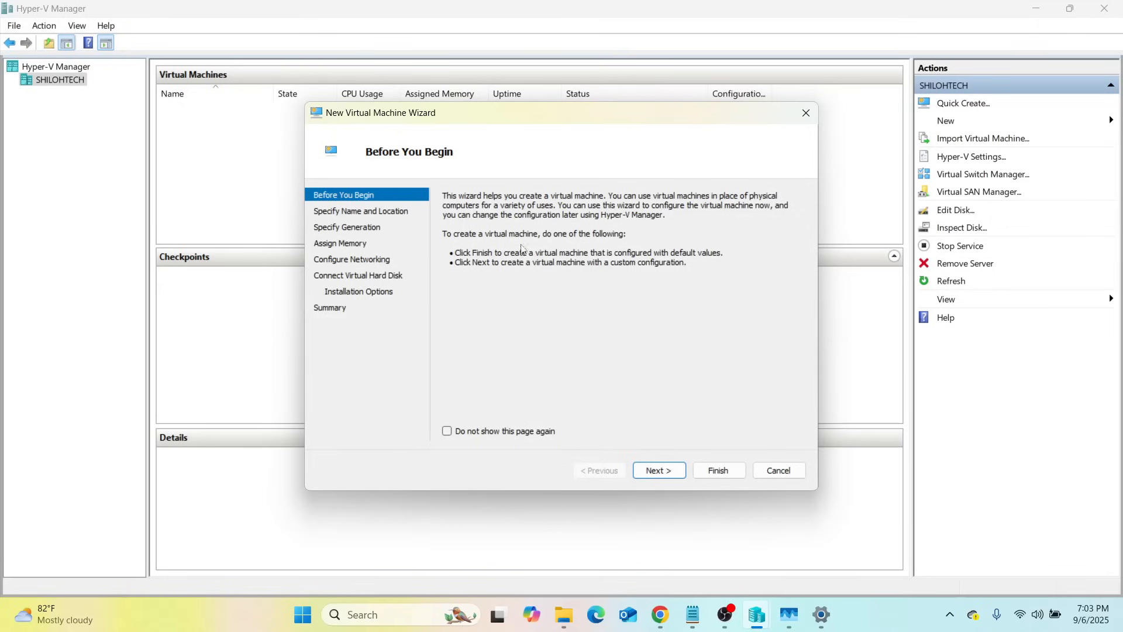
Move past Before You Begin and name the new virtual machine DOMAIN
left_click(659, 471)
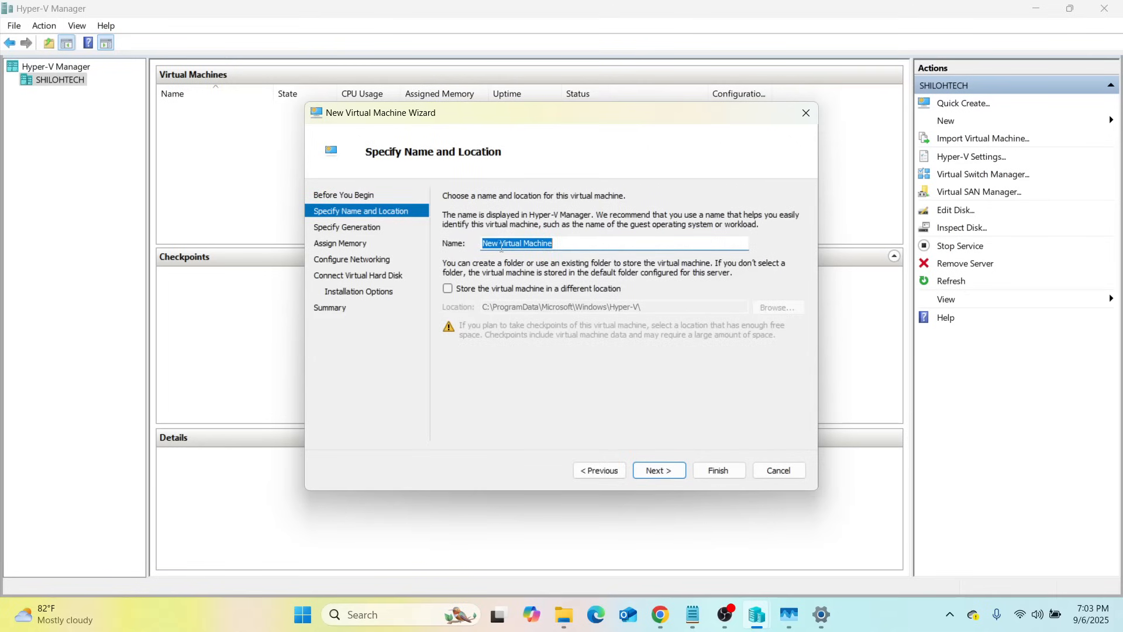
left_click(573, 244)
key("BackSpace")
key("BackSpace")
key("BackSpace")
key("BackSpace")
key("BackSpace")
key("BackSpace")
key("BackSpace")
key("BackSpace")
key("BackSpace")
key("BackSpace")
key("BackSpace")
key("BackSpace")
key("BackSpace")
key("BackSpace")
key("BackSpace")
key("BackSpace")
key("BackSpace")
key("BackSpace")
key("BackSpace")
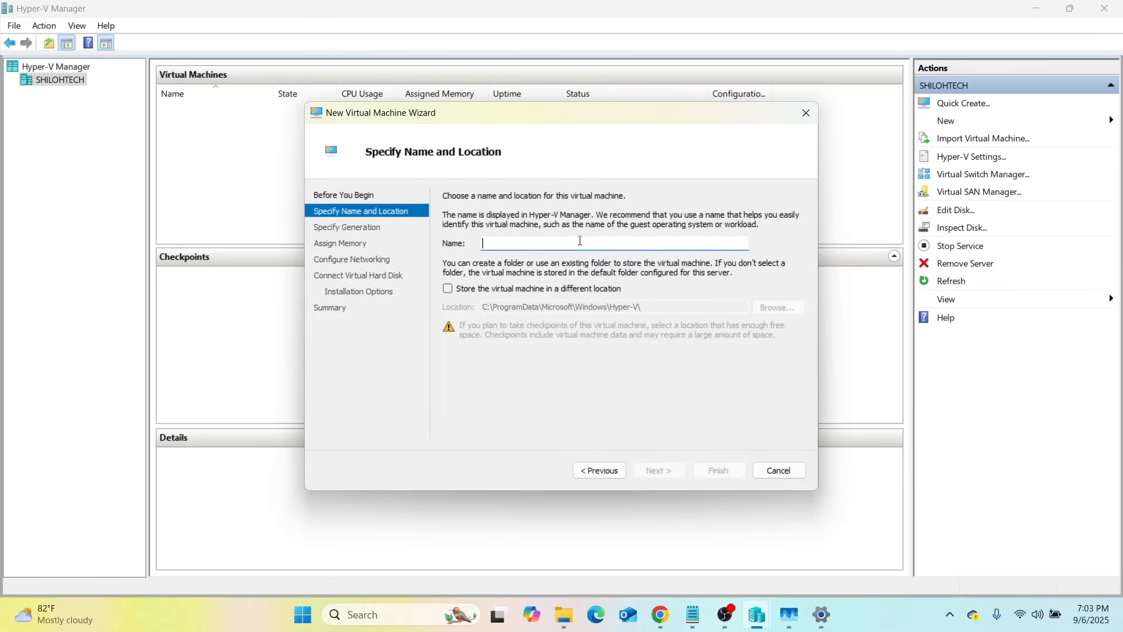
key("Tab")
key("Caps_Lock")
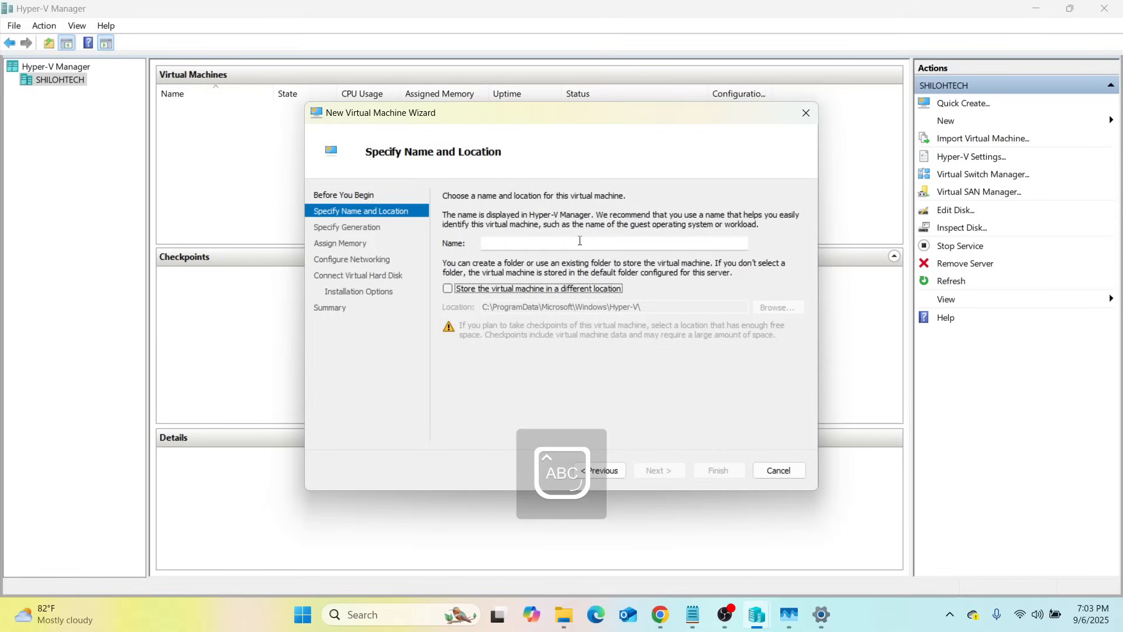
left_click(541, 243)
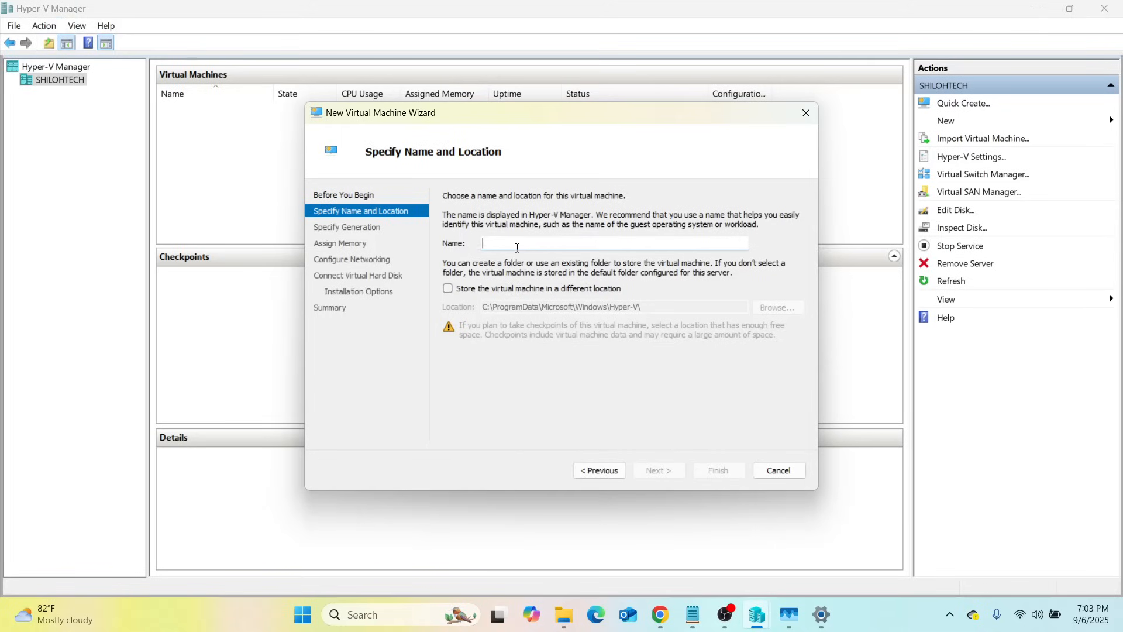
type("DO")
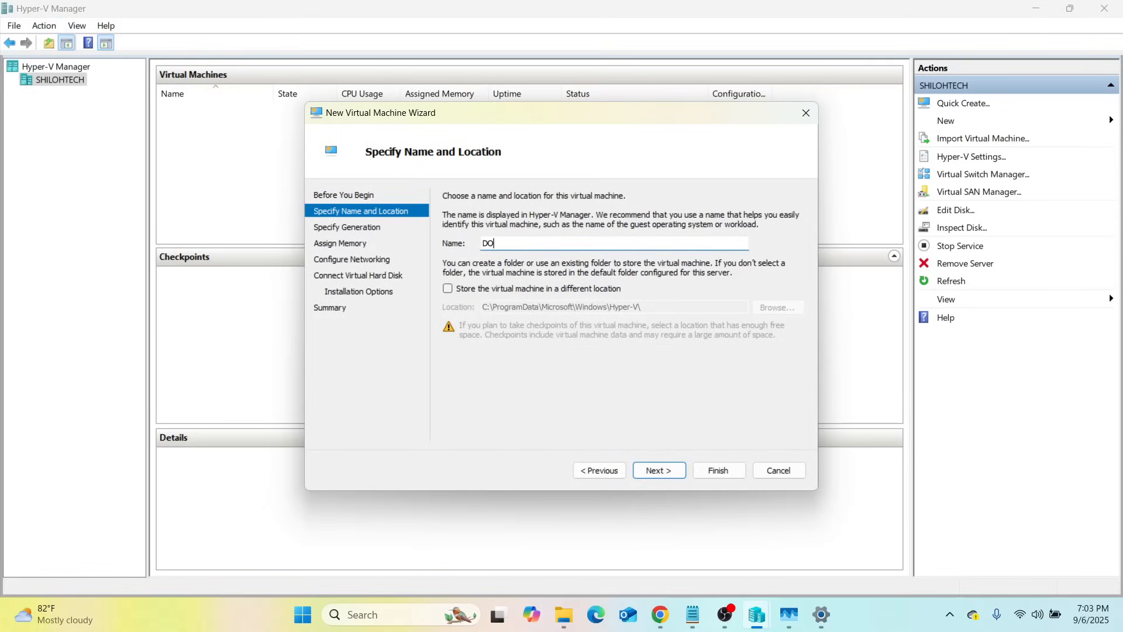
type("MAIN")
Store the virtual machine in a different location: C:\VM's\Domain\
left_click(449, 288)
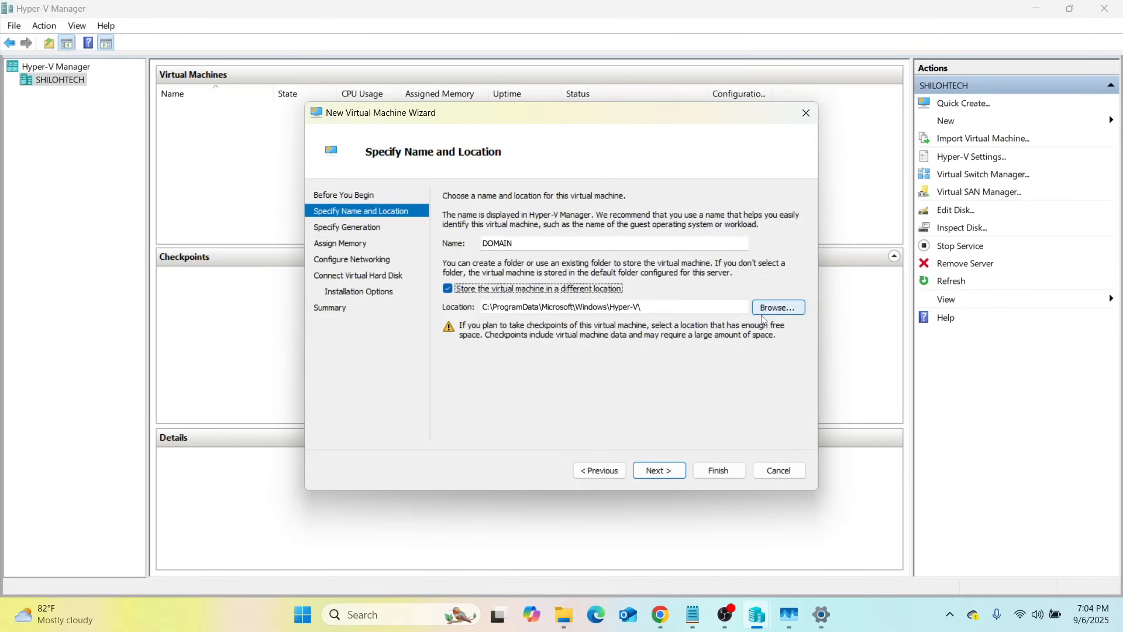
left_click(778, 307)
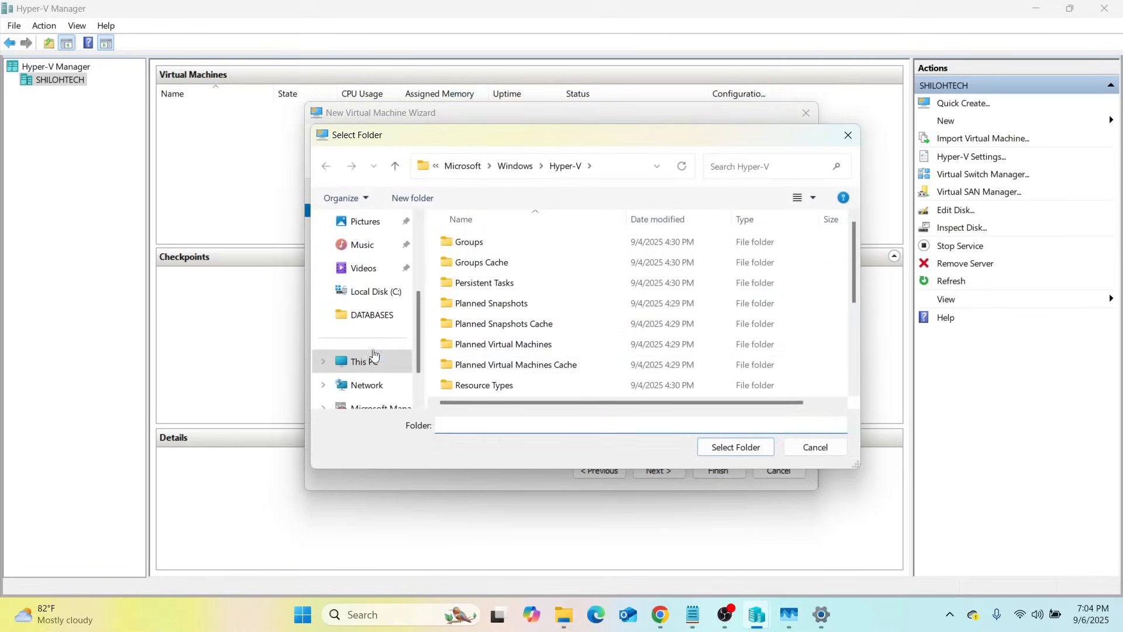
left_click(354, 363)
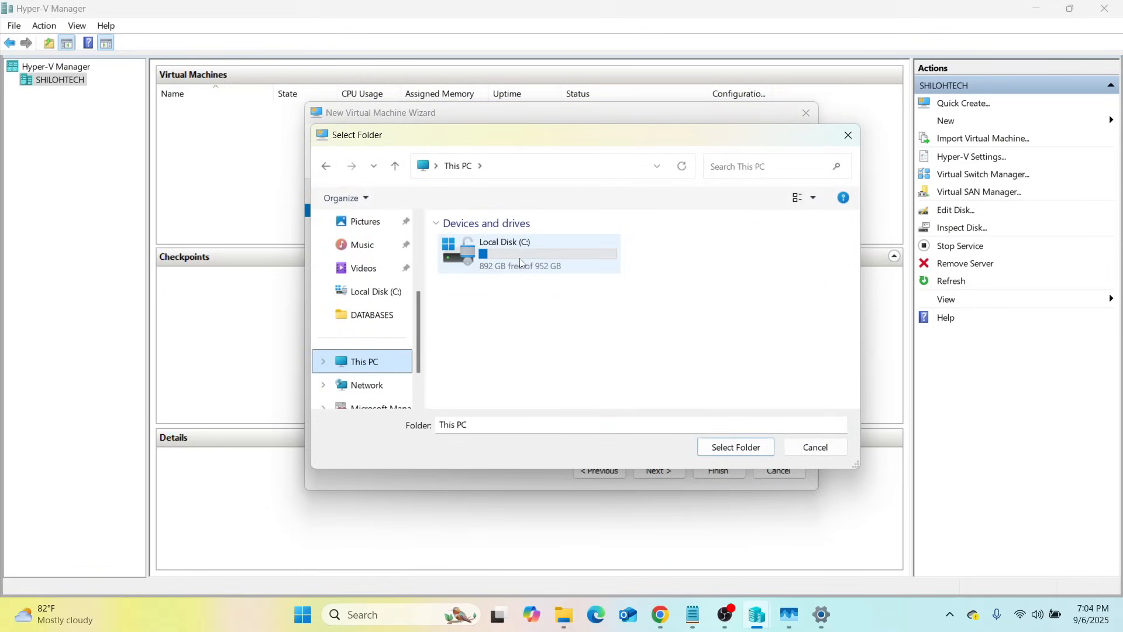
left_click(521, 258)
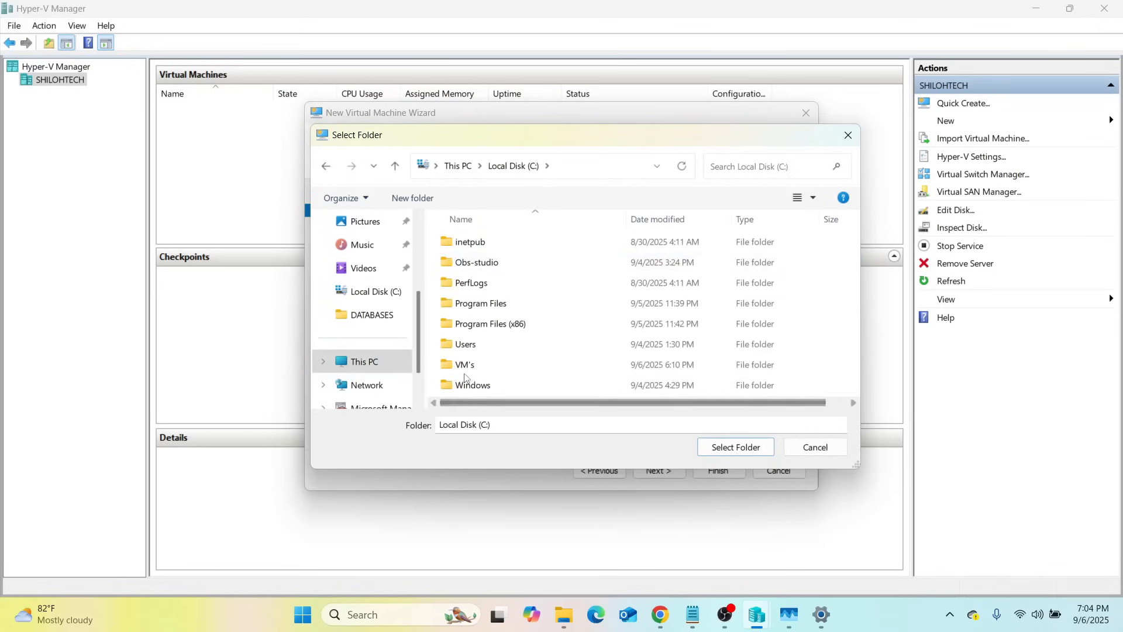
double_click(465, 364)
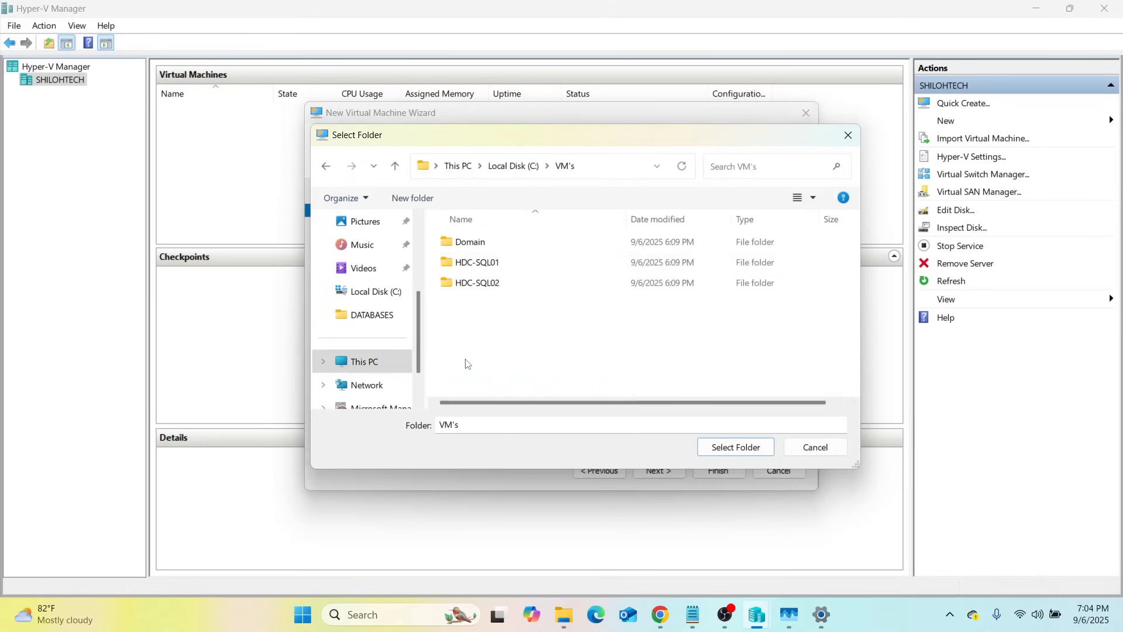
left_click(488, 241)
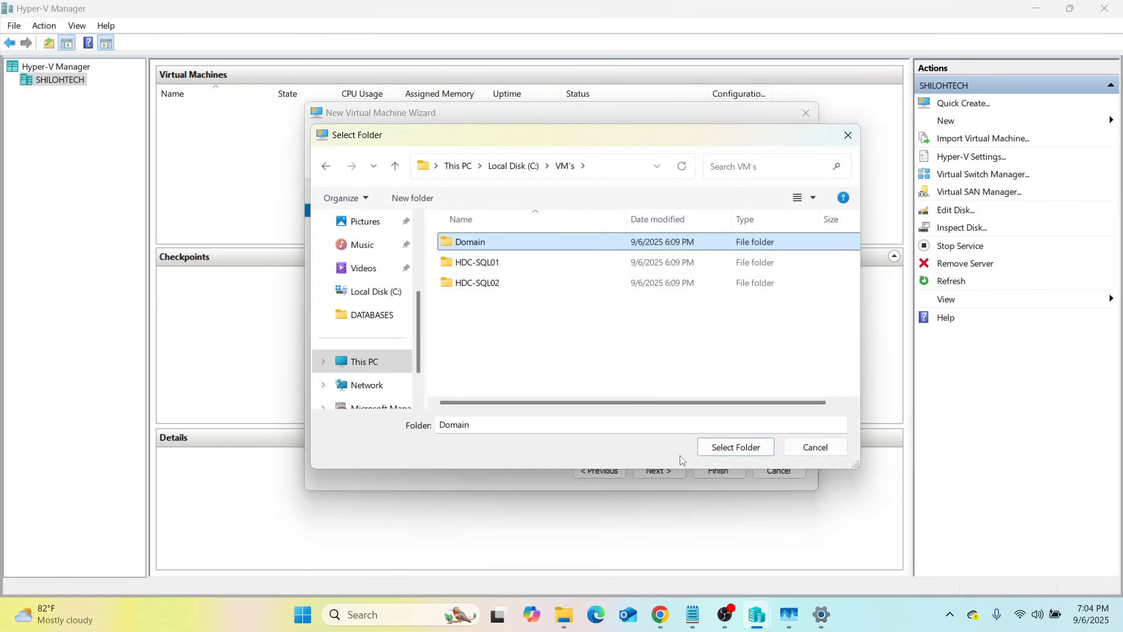
left_click(725, 448)
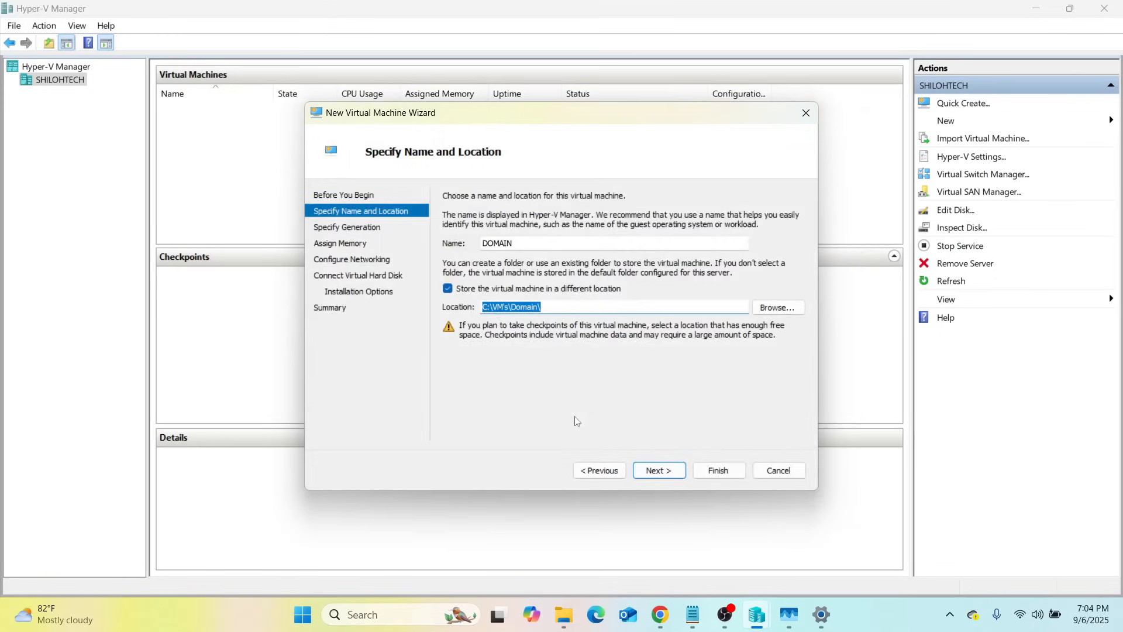
Choose Generation 1 and keep 4096 MB dynamic startup memory, reaching Configure Networking
left_click(658, 465)
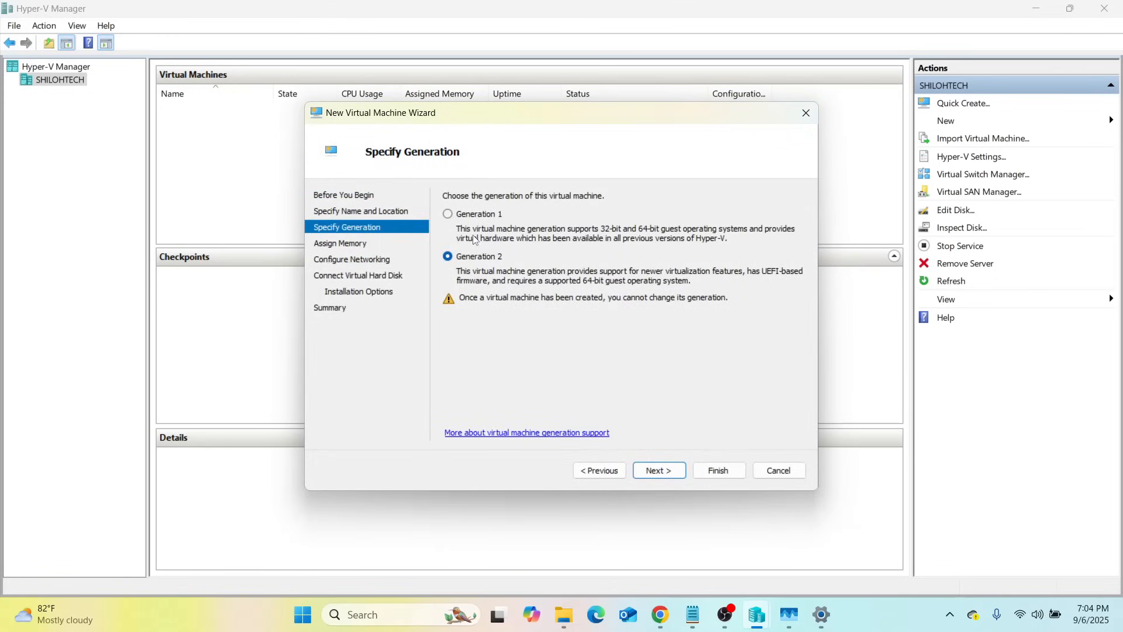
left_click(449, 215)
left_click(660, 471)
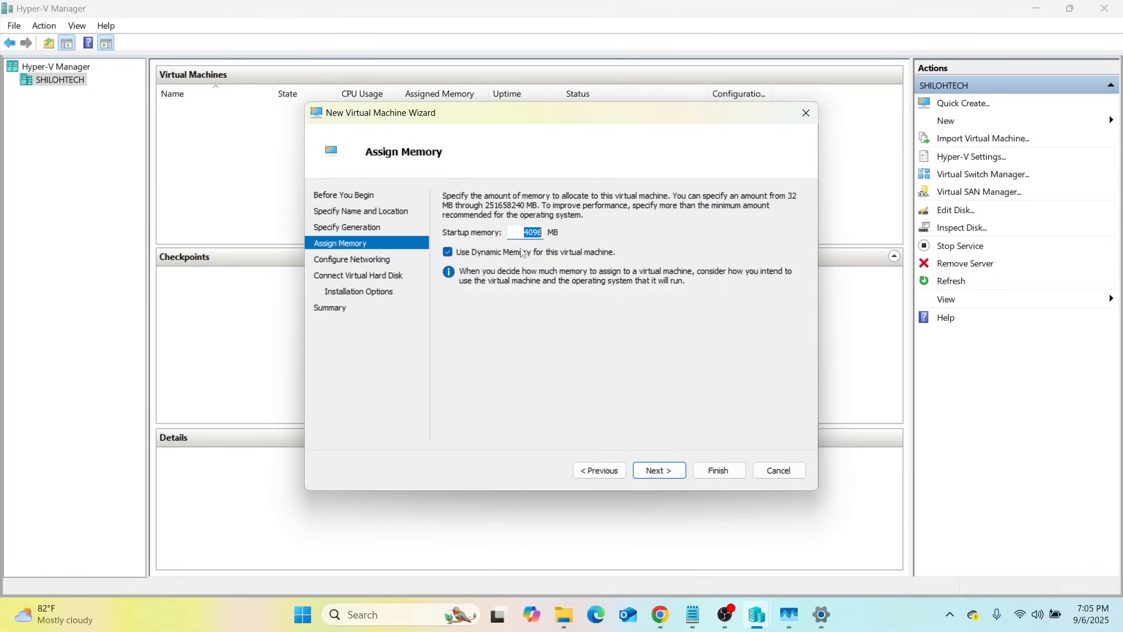
left_click(658, 472)
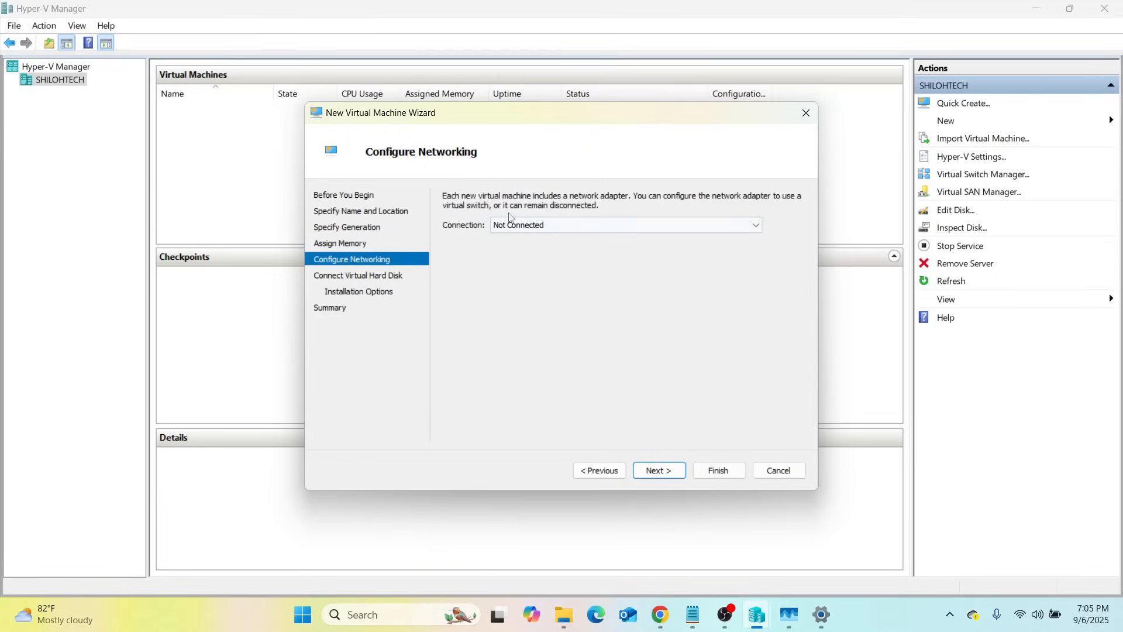
Connect the DOMAIN network adapter to Default Switch and continue to the disk settings
left_click(757, 225)
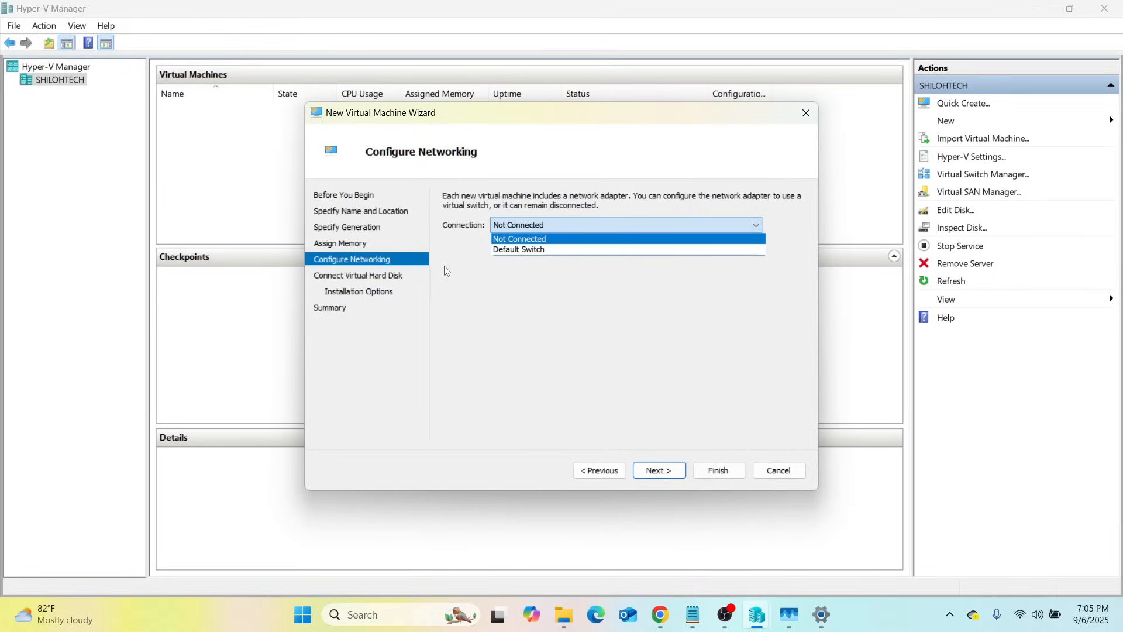
left_click(522, 249)
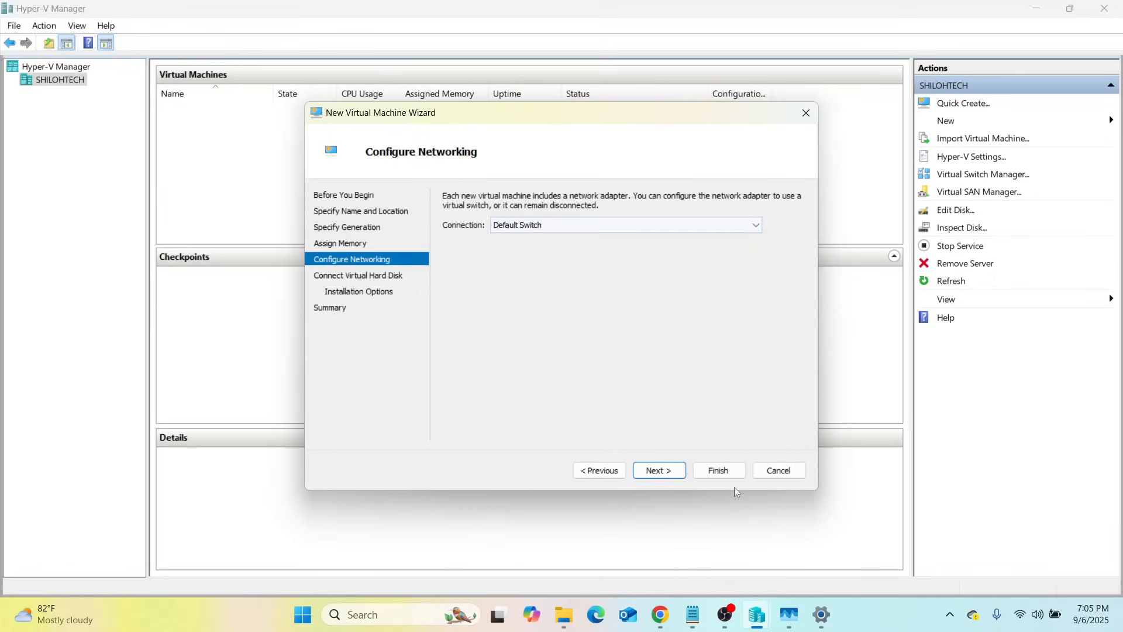
left_click(667, 476)
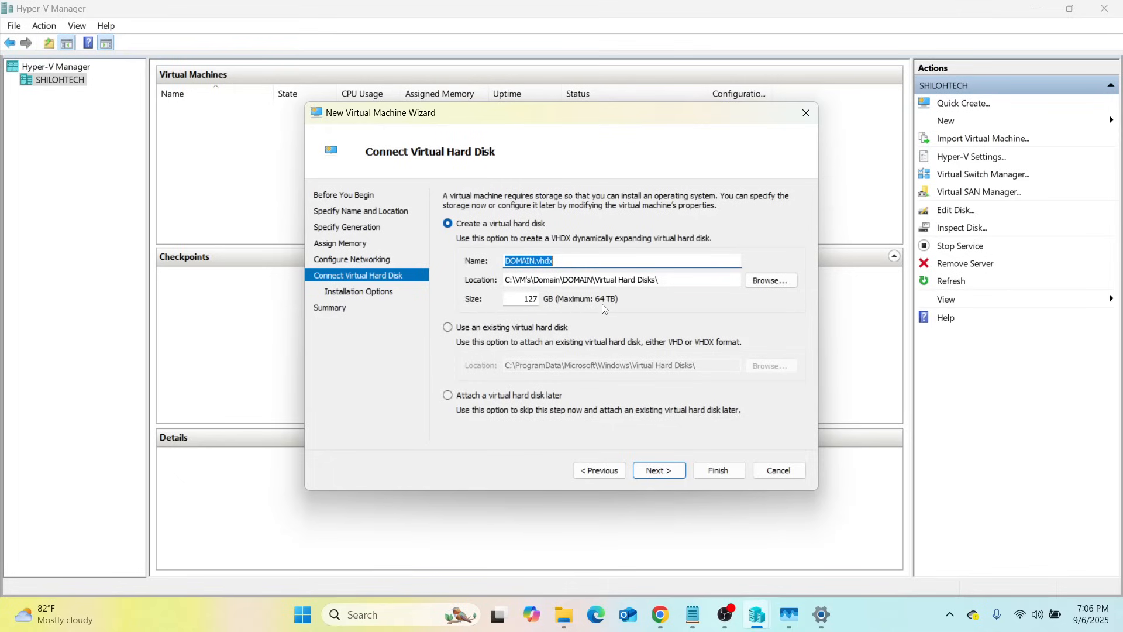
Set the virtual disk to 50 GB and install the OS from a bootable image file (.iso)
left_click(537, 300)
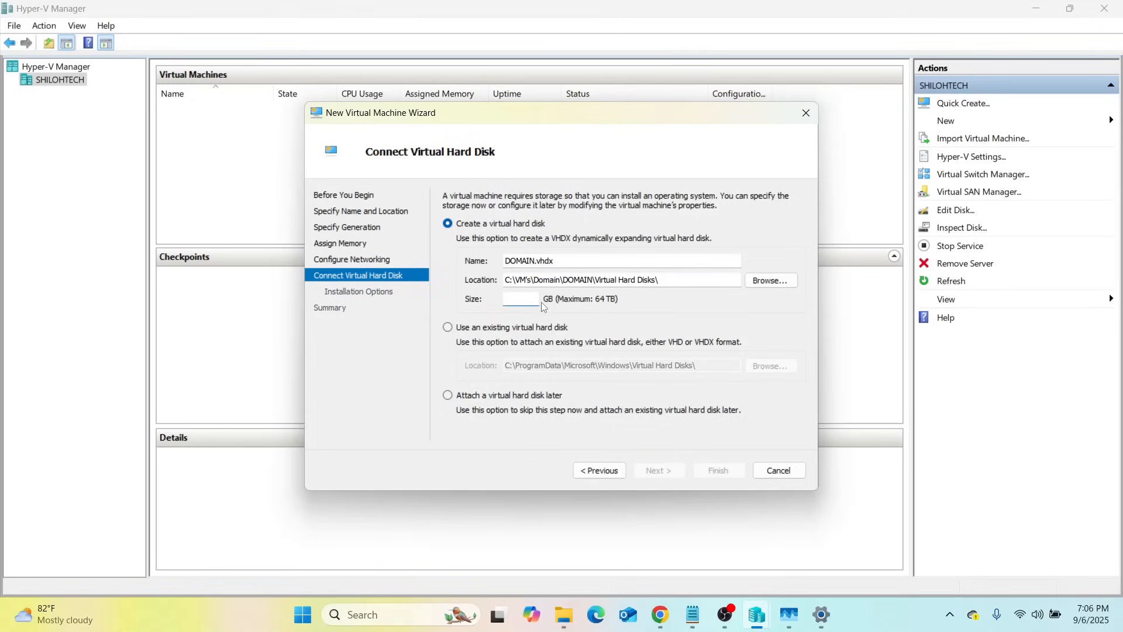
key("BackSpace")
type("50")
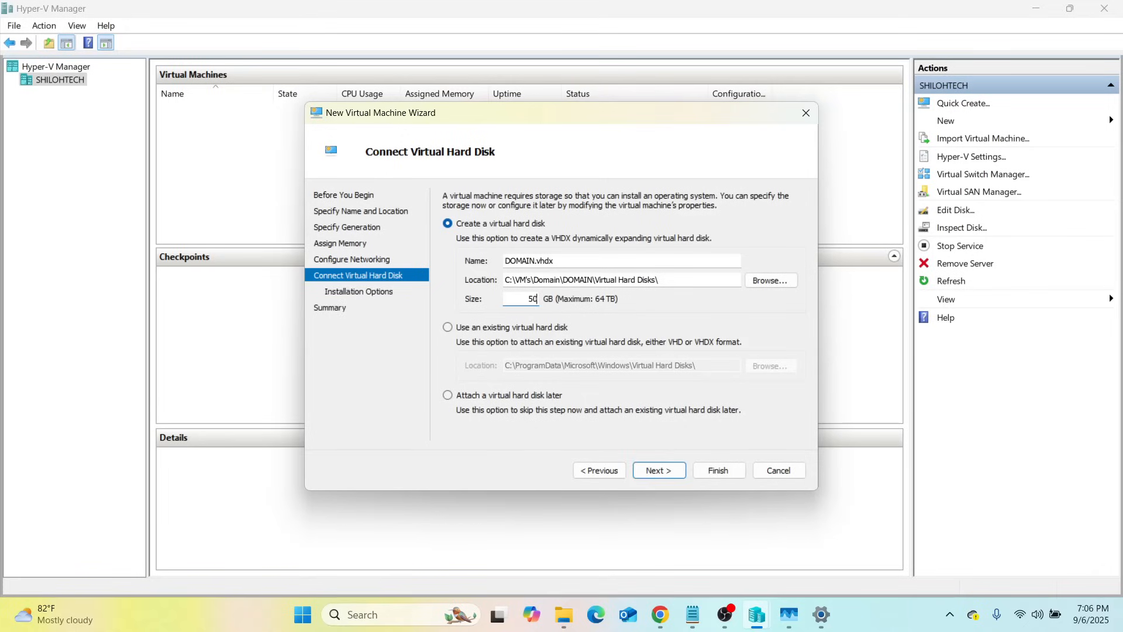
left_click(661, 470)
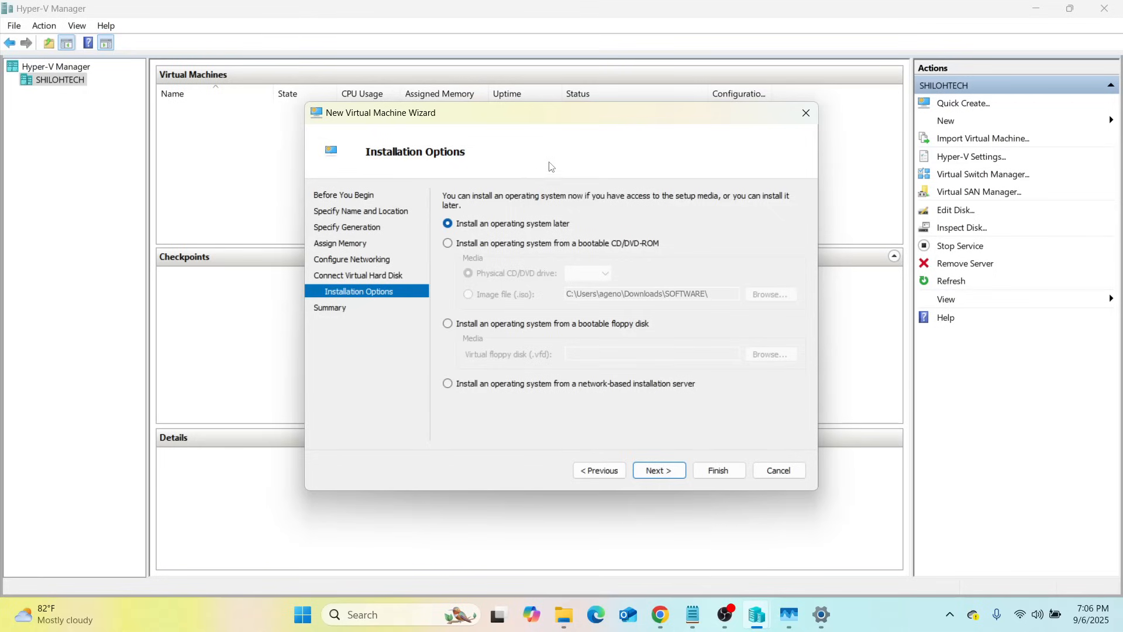
left_click(449, 244)
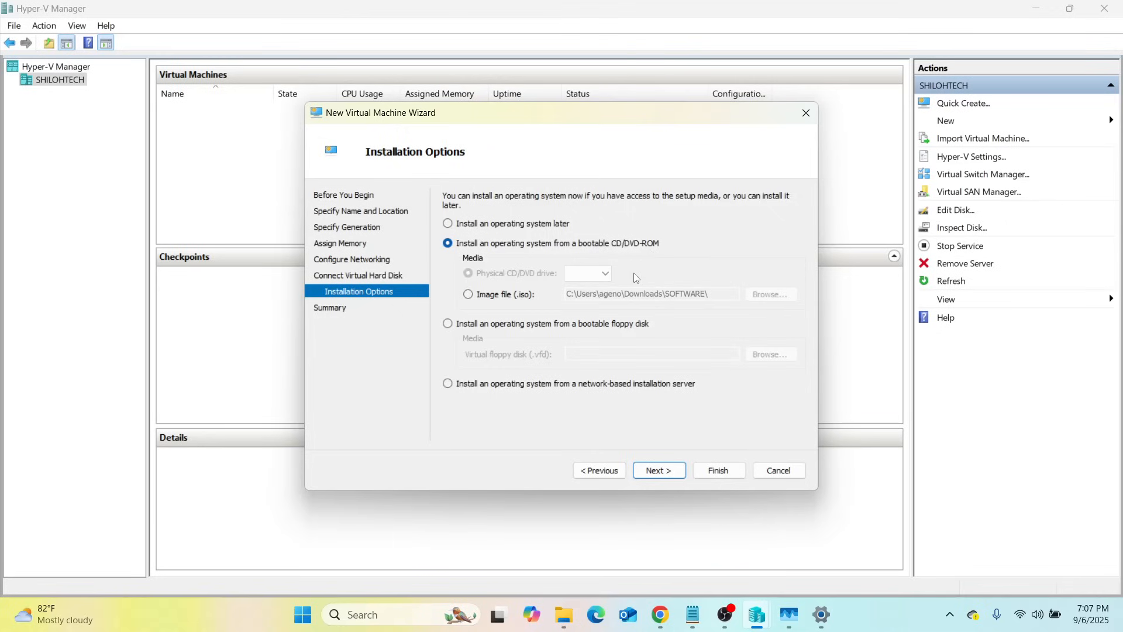
left_click(473, 299)
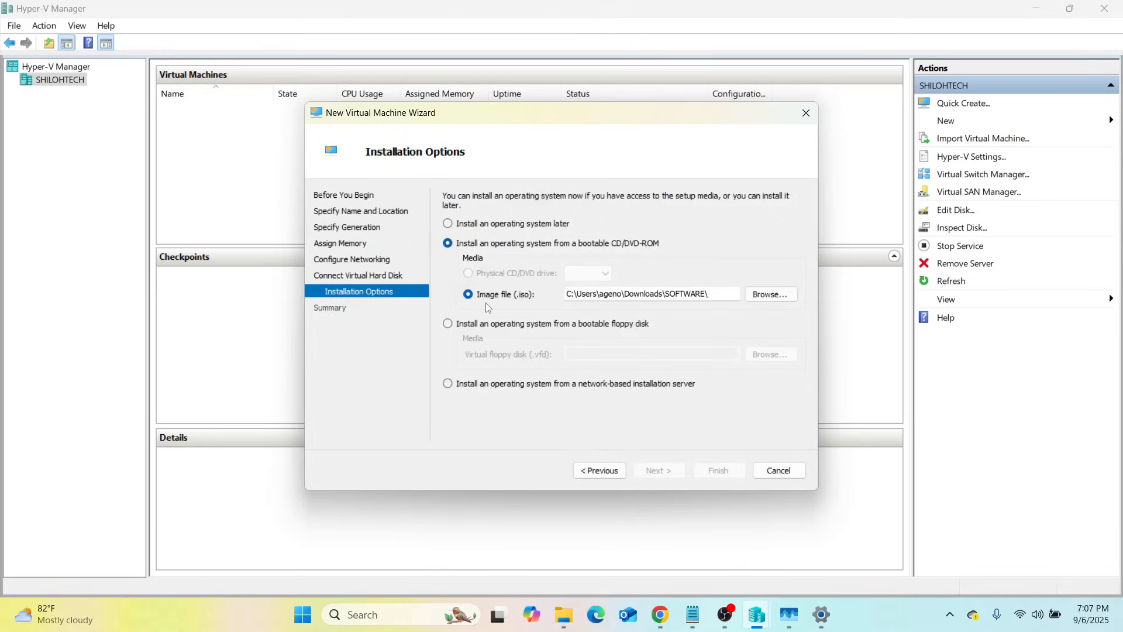
Browse to Downloads\SOFTWARE and select the Windows Server EVAL x64FRE en-us ISO
left_click(766, 294)
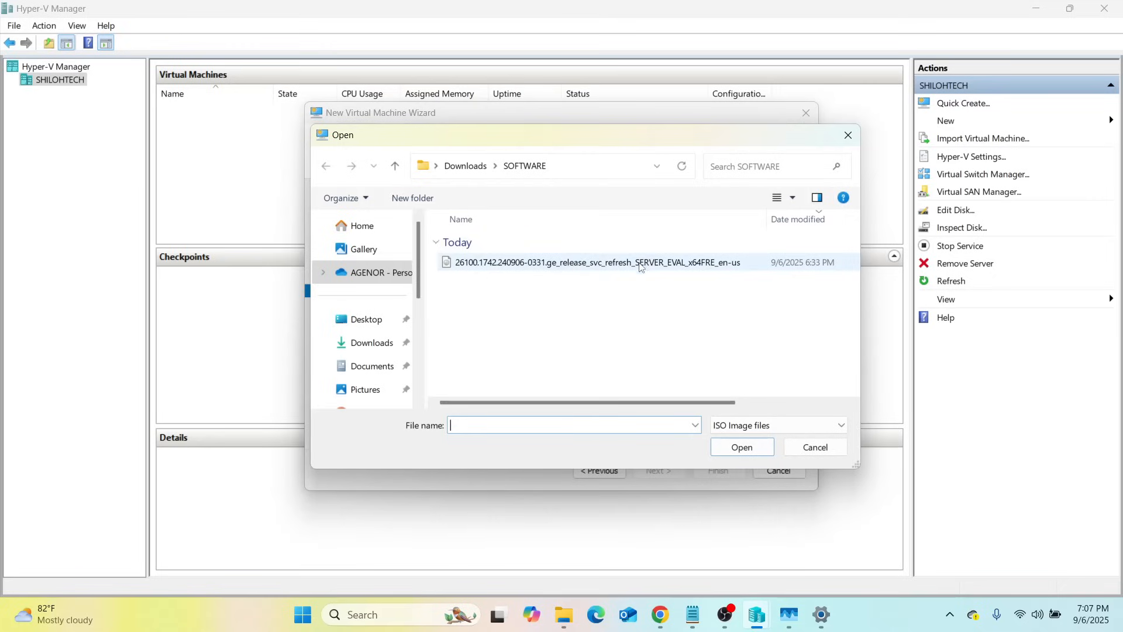
left_click(363, 349)
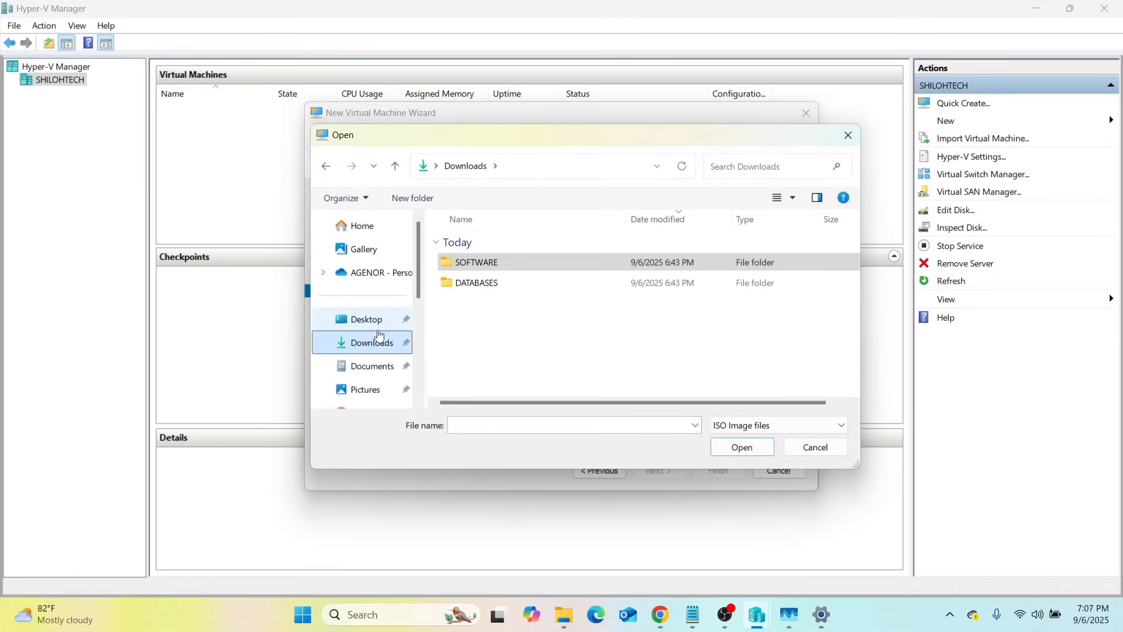
left_click(485, 270)
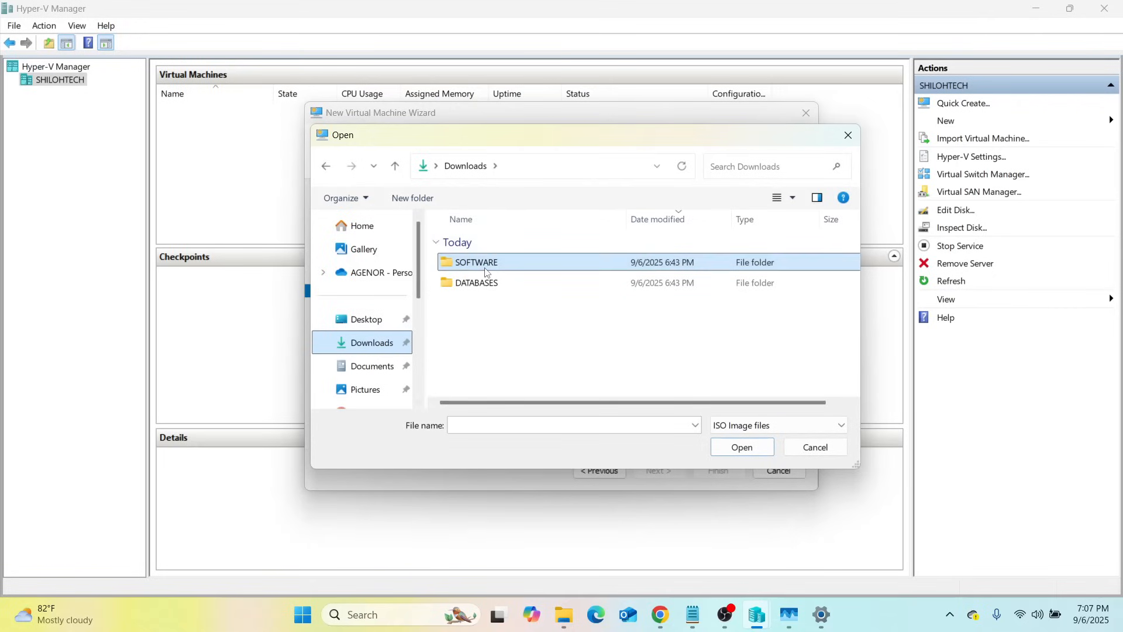
double_click(485, 270)
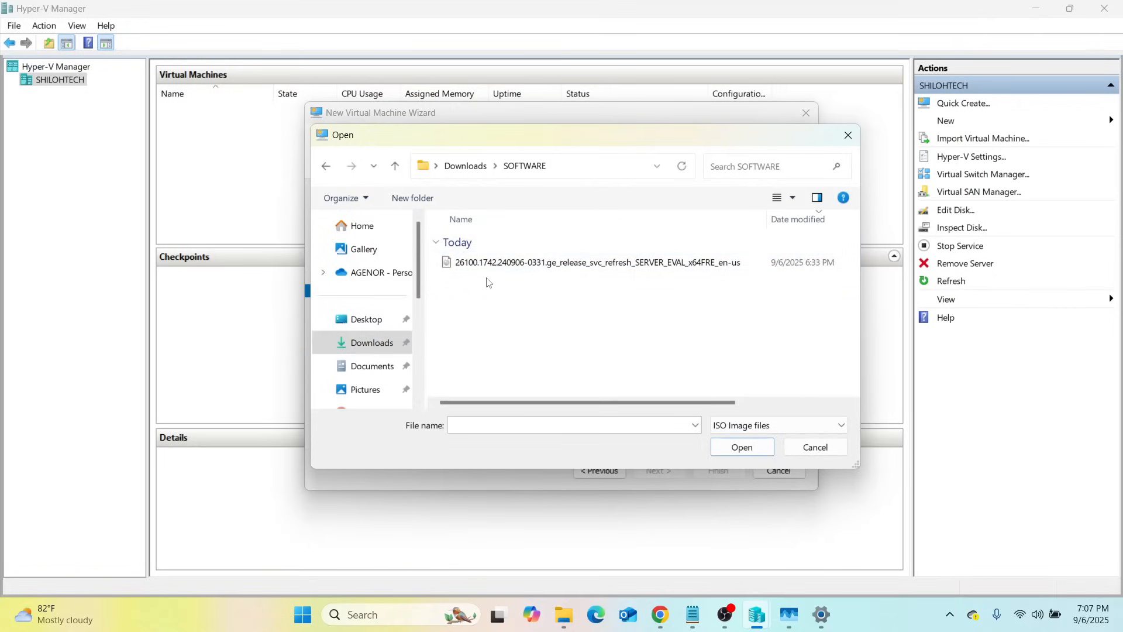
left_click(557, 262)
Confirm the ISO, review the summary, and finish creating the DOMAIN VM
left_click(742, 448)
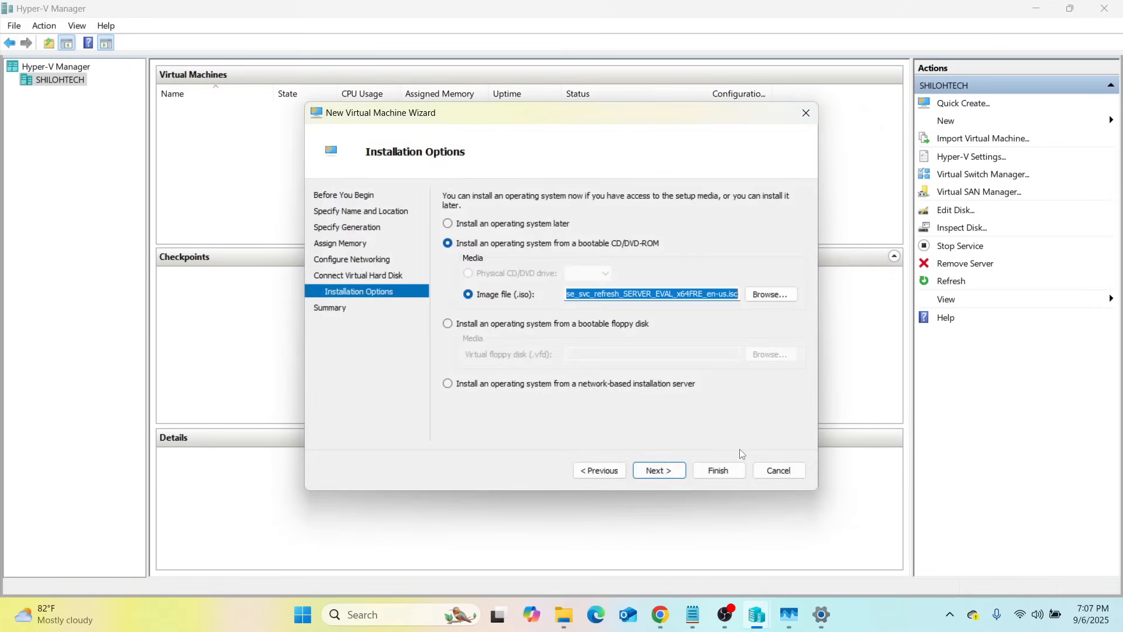
left_click(664, 471)
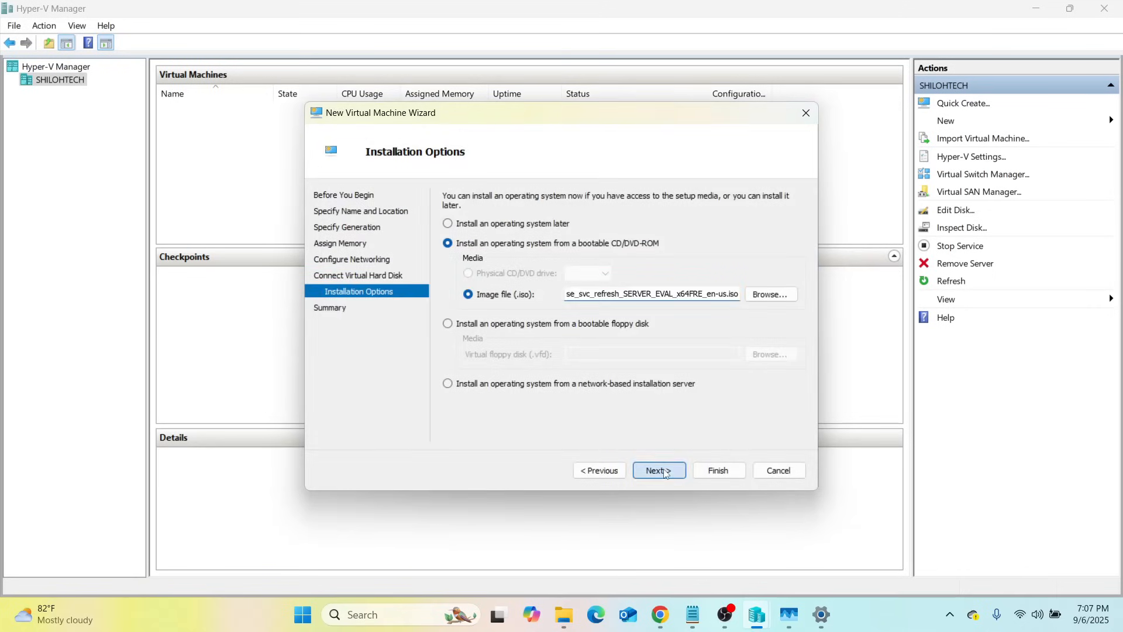
left_click(719, 472)
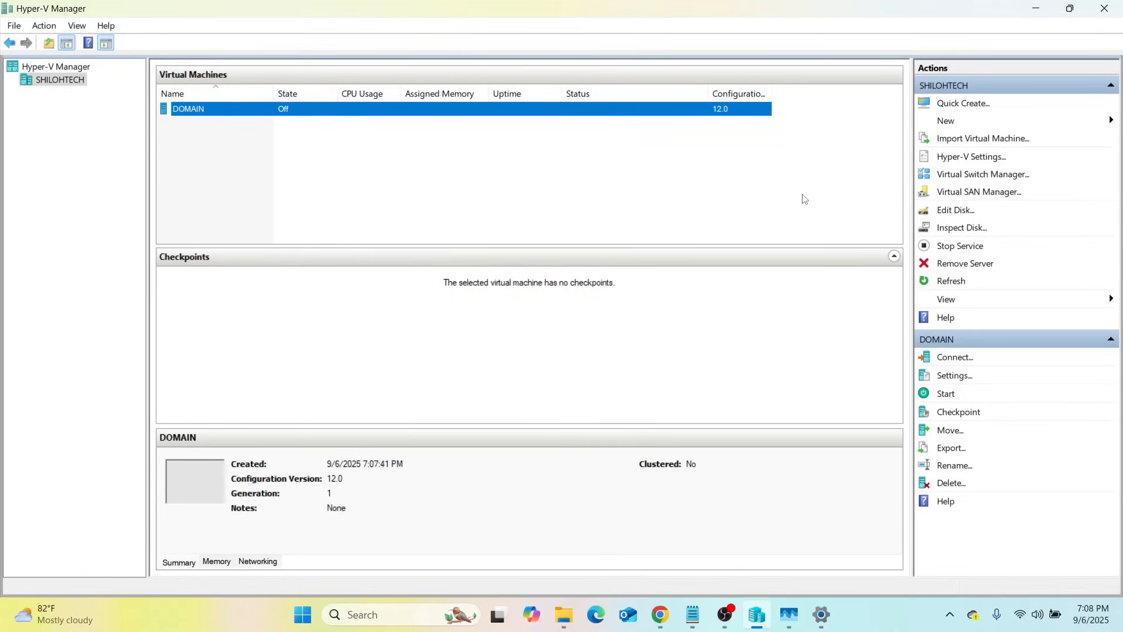
Start a new virtual machine and name it HDC-SQL01
left_click(947, 117)
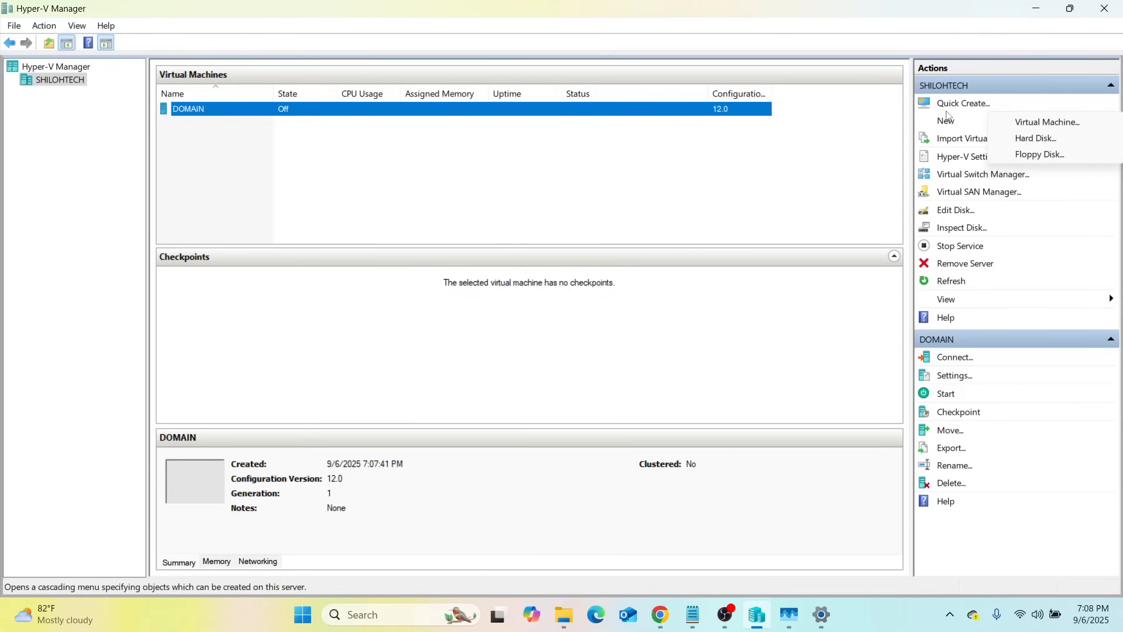
left_click(1046, 121)
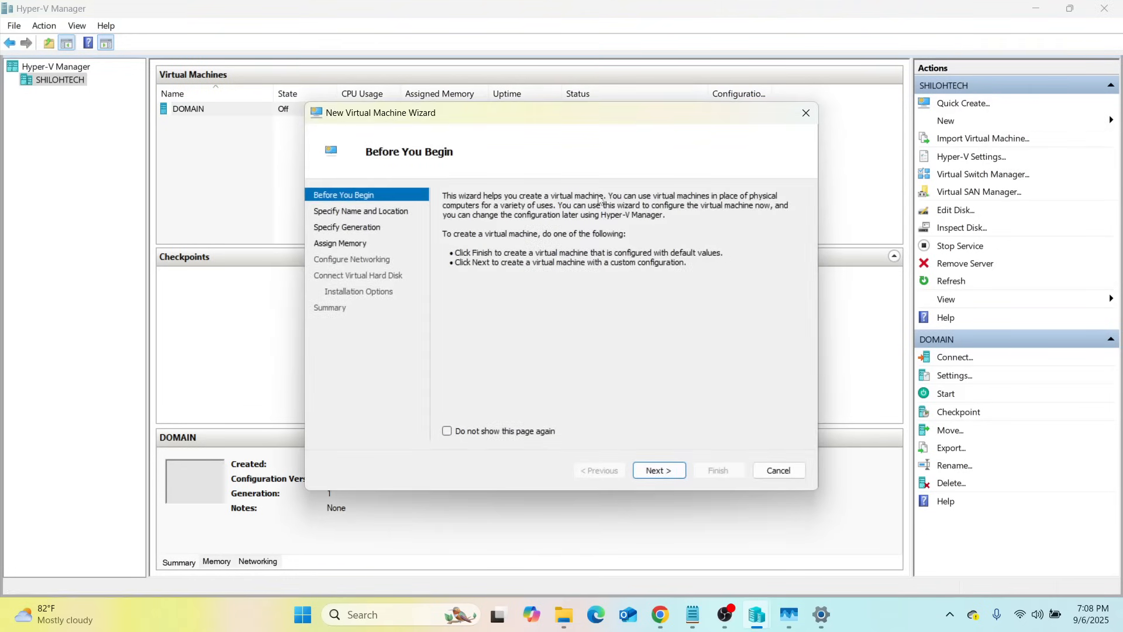
left_click(659, 471)
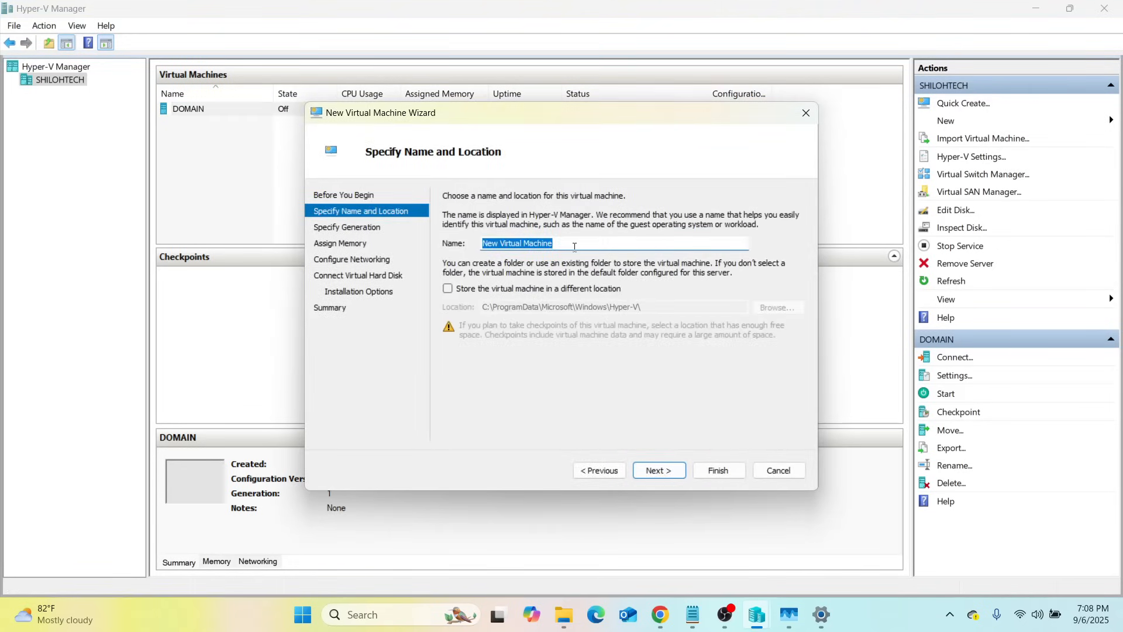
left_click(574, 246)
key("BackSpace")
key("BackSpace")
key("BackSpace")
key("BackSpace")
key("BackSpace")
key("BackSpace")
key("BackSpace")
key("BackSpace")
key("BackSpace")
key("BackSpace")
key("BackSpace")
key("BackSpace")
key("BackSpace")
key("BackSpace")
key("BackSpace")
key("BackSpace")
key("BackSpace")
key("BackSpace")
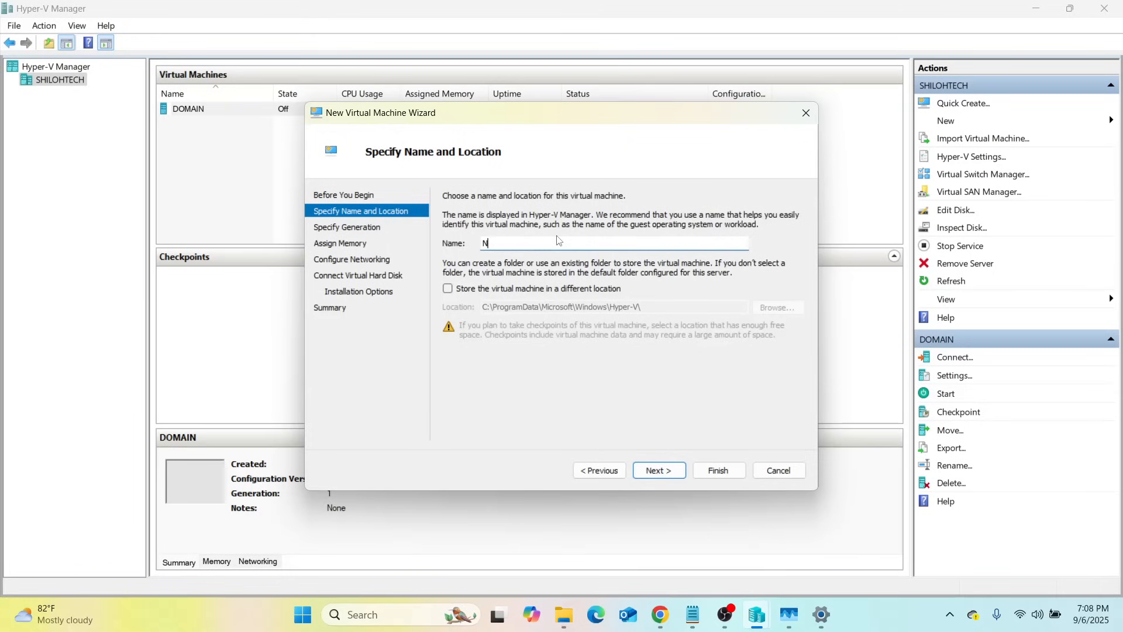
type("HDC-SQL01")
Store the machine in C:\VM's\HDC-SQL01 and move on to the generation page
left_click(448, 289)
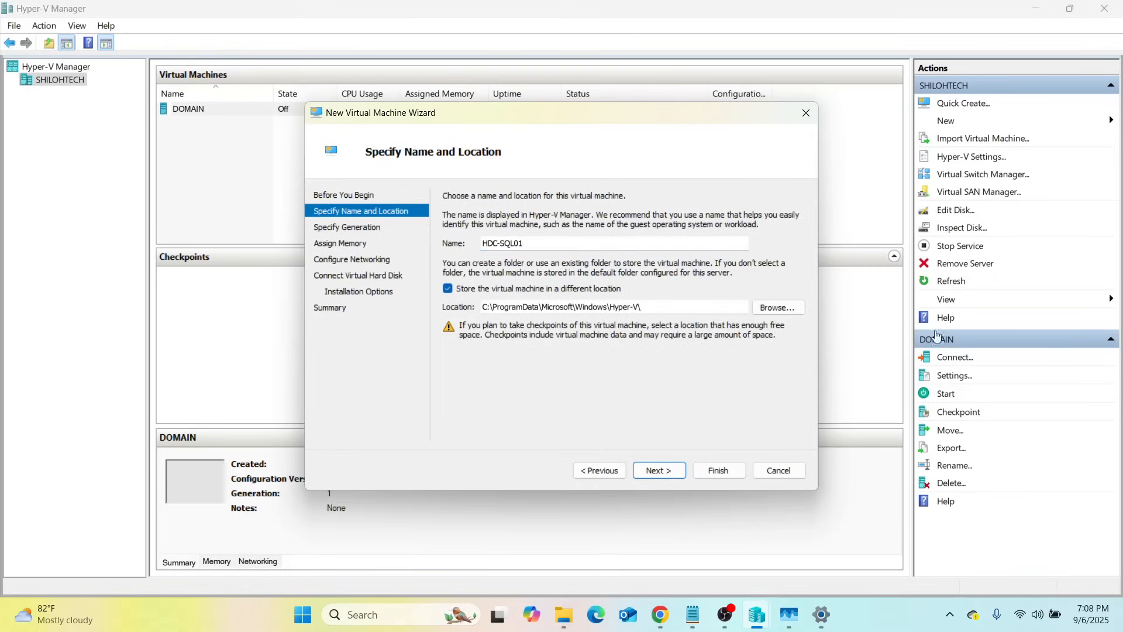
left_click(771, 316)
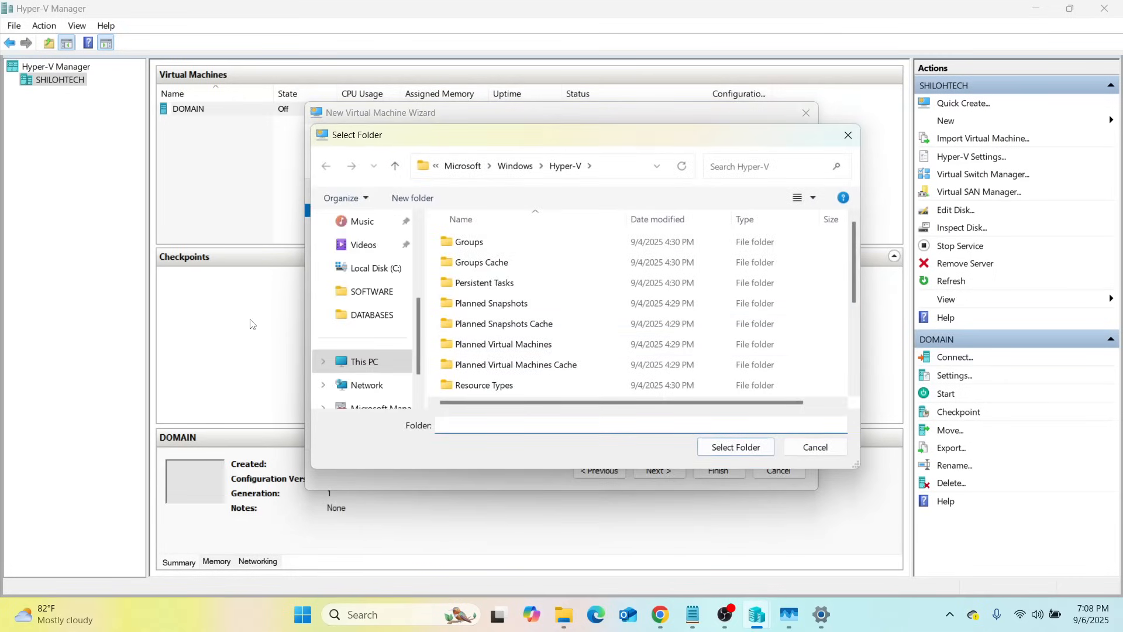
left_click(371, 372)
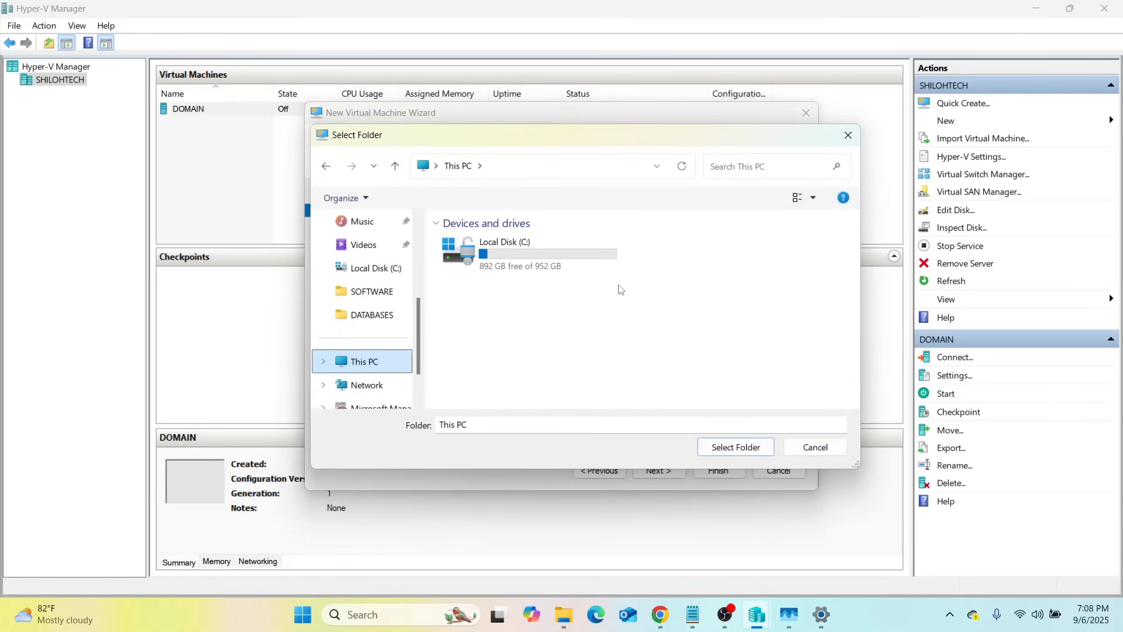
double_click(531, 254)
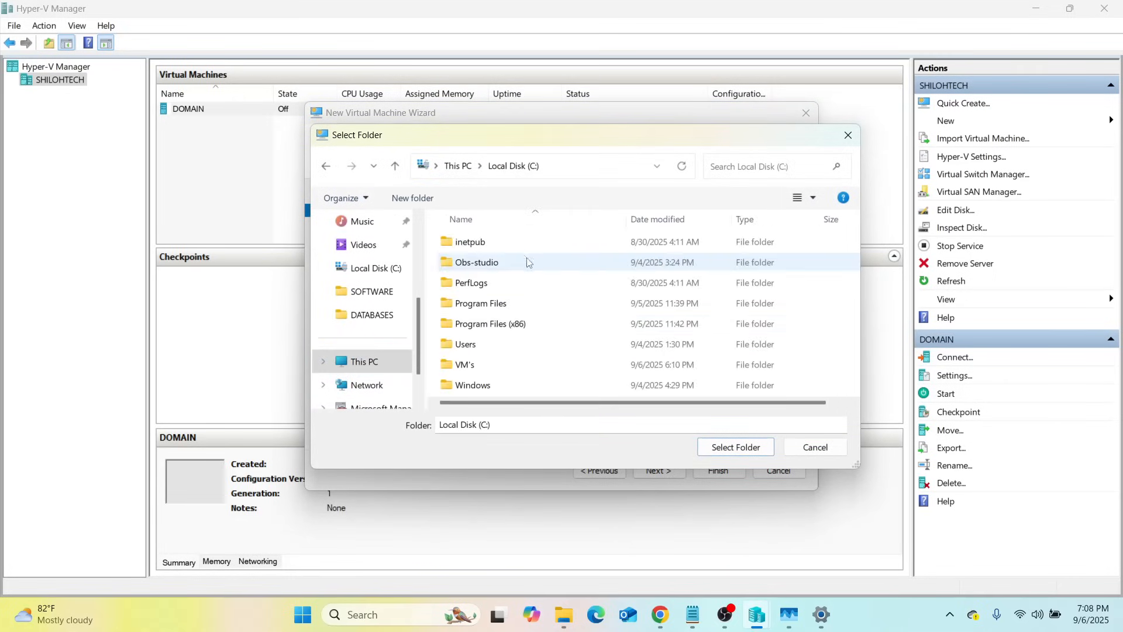
double_click(468, 364)
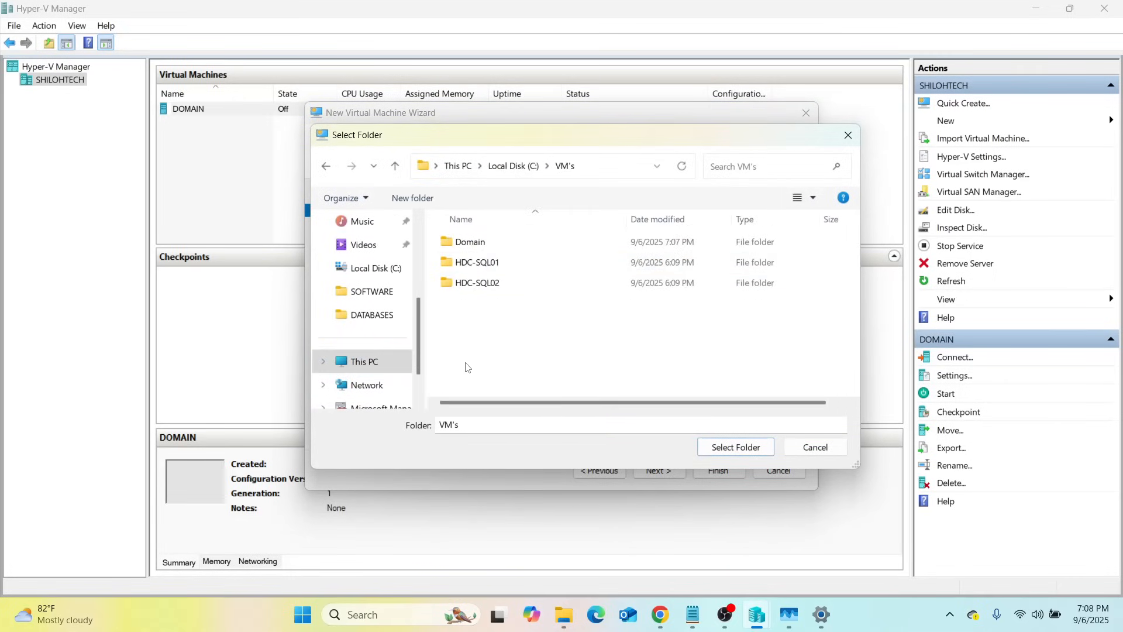
left_click(482, 270)
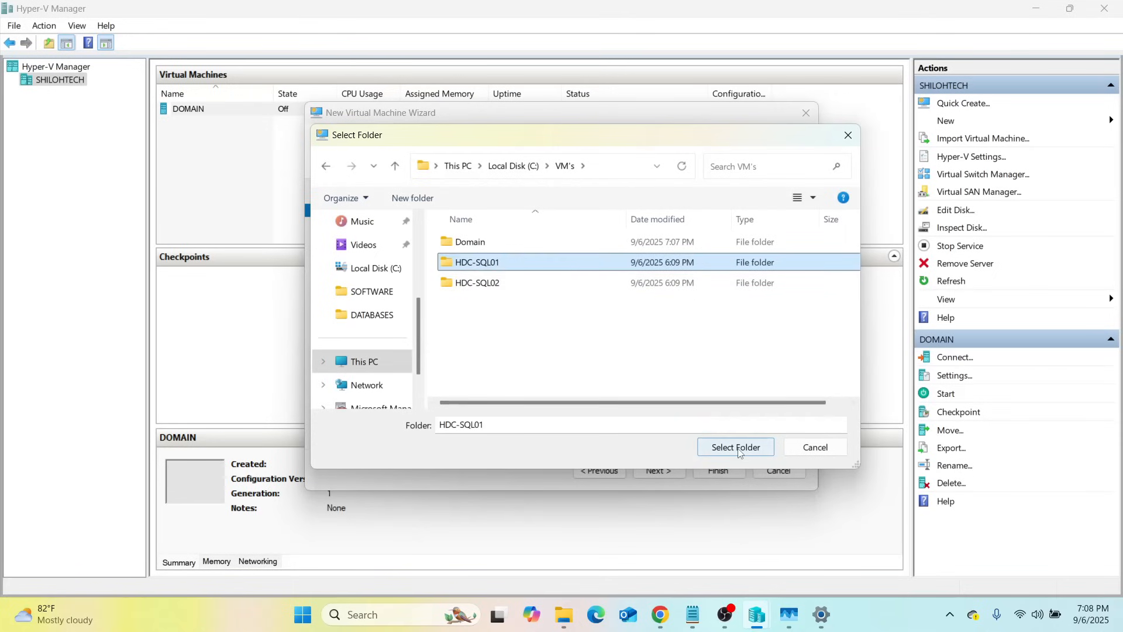
left_click(711, 446)
left_click(661, 470)
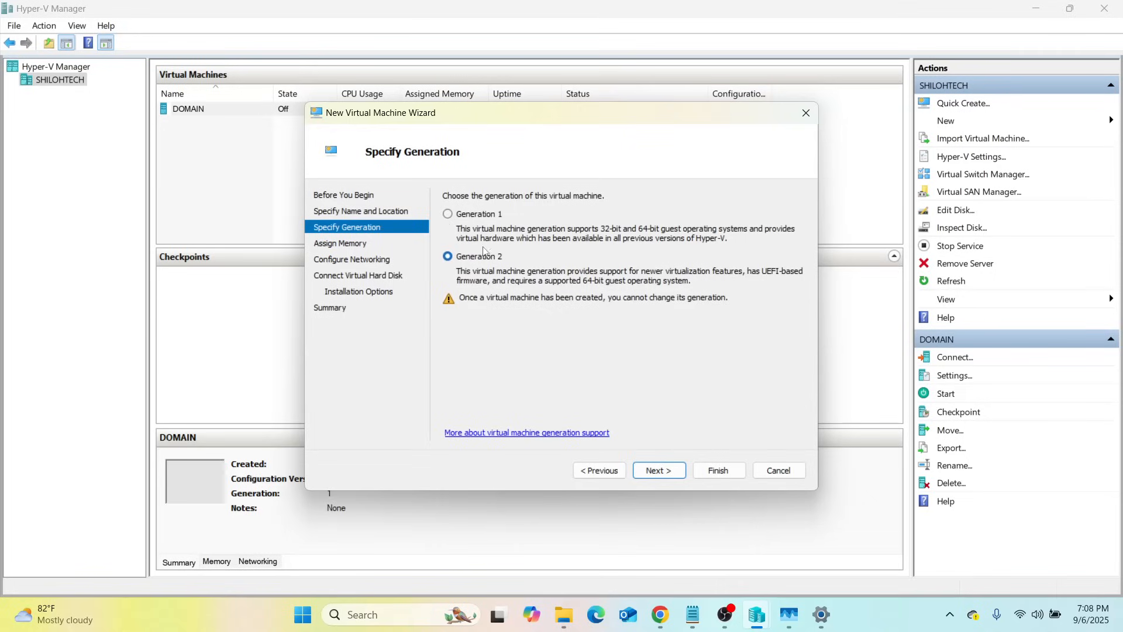
Choose Generation 1, keep the default memory, and connect the network adapter to Default Switch
left_click(448, 214)
left_click(674, 472)
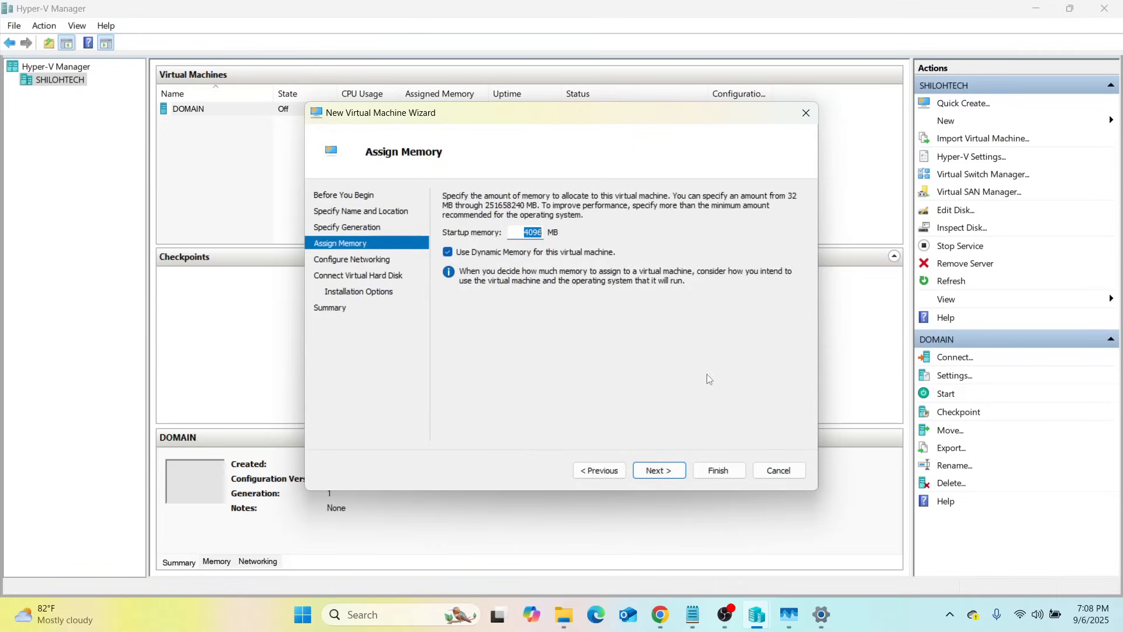
left_click(658, 468)
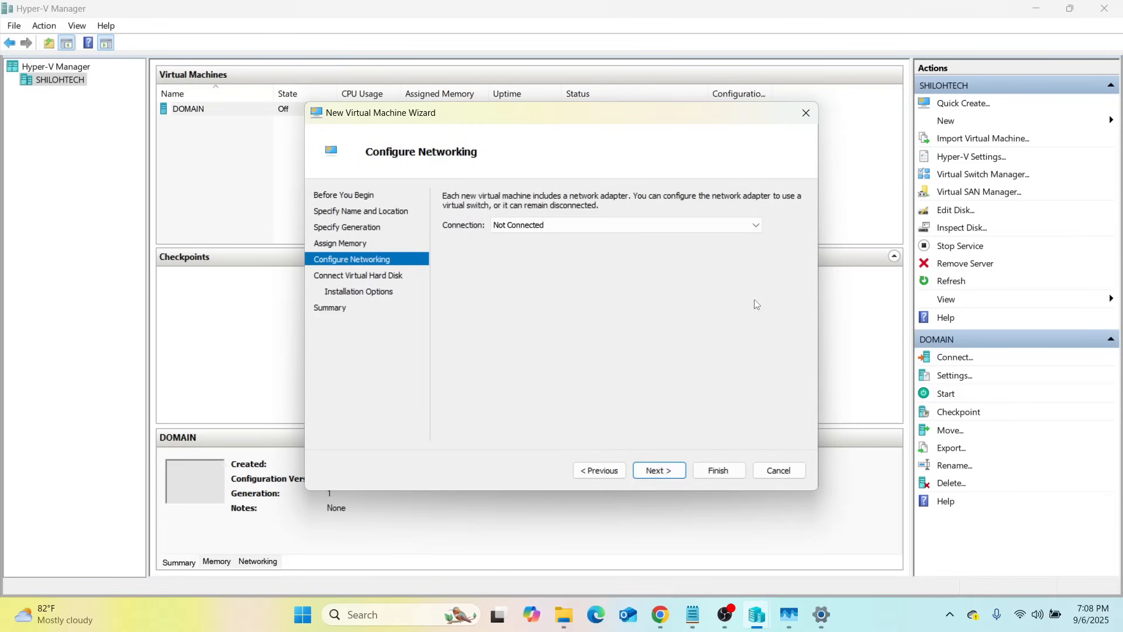
left_click(753, 234)
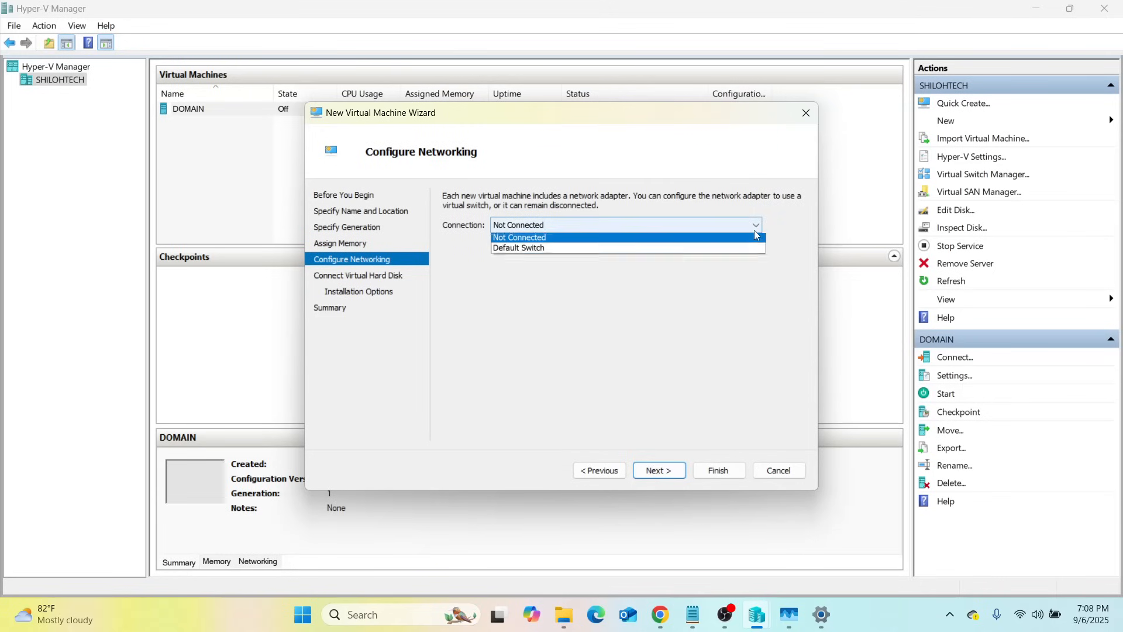
left_click(540, 249)
left_click(658, 470)
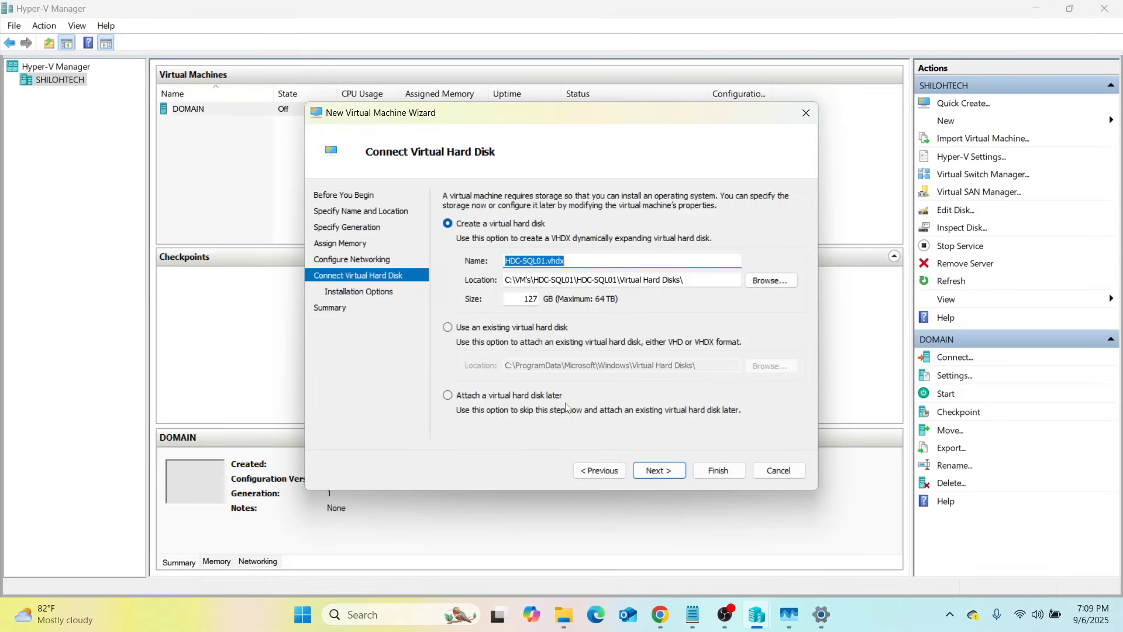
Keep the new virtual disk, install from the Windows Server ISO, and create HDC-SQL01
left_click(658, 470)
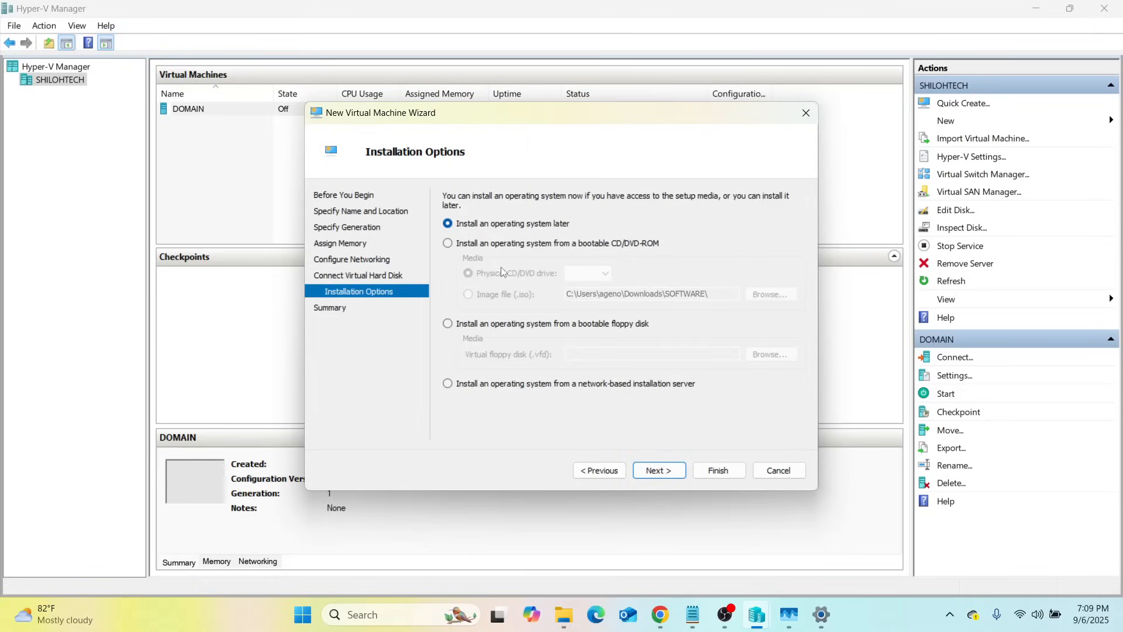
left_click(448, 245)
left_click(468, 295)
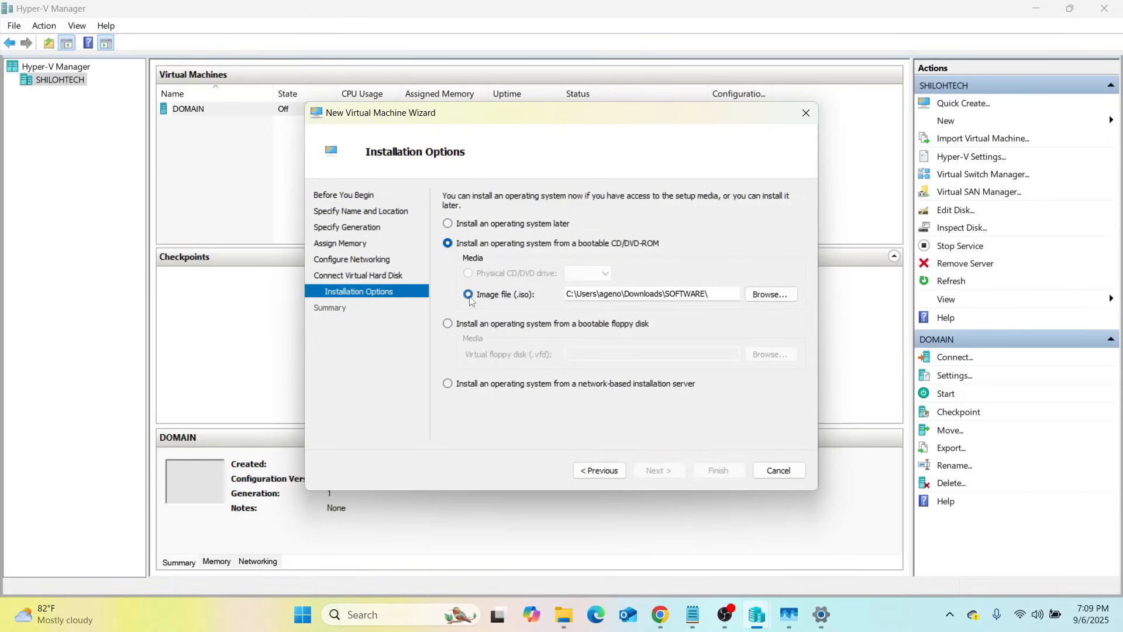
left_click(769, 295)
left_click(495, 264)
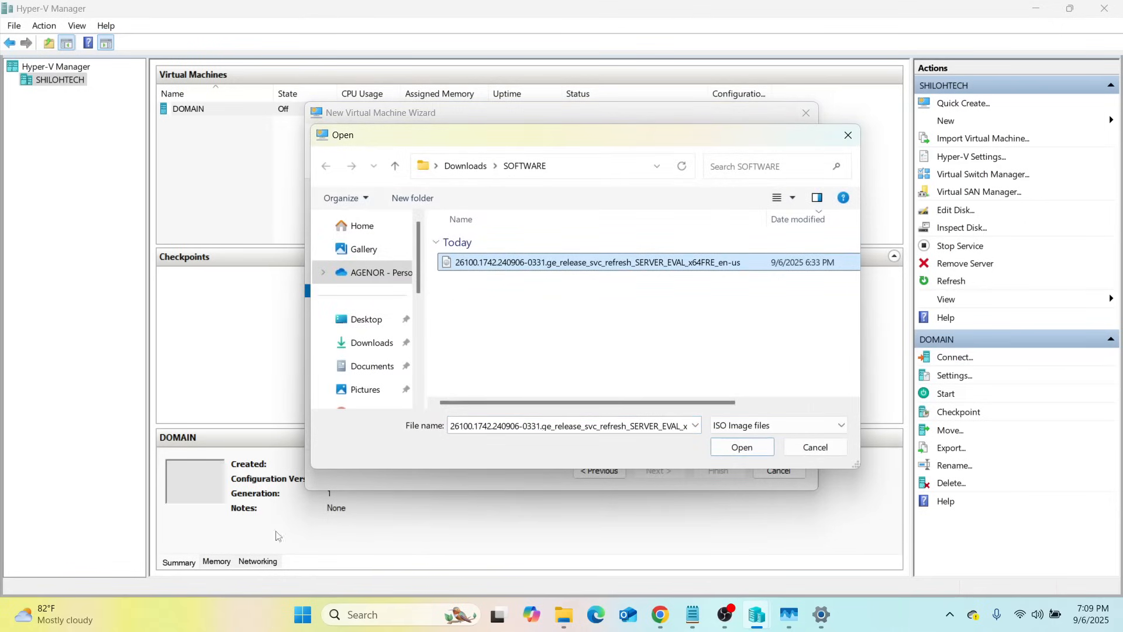
left_click(751, 449)
left_click(669, 475)
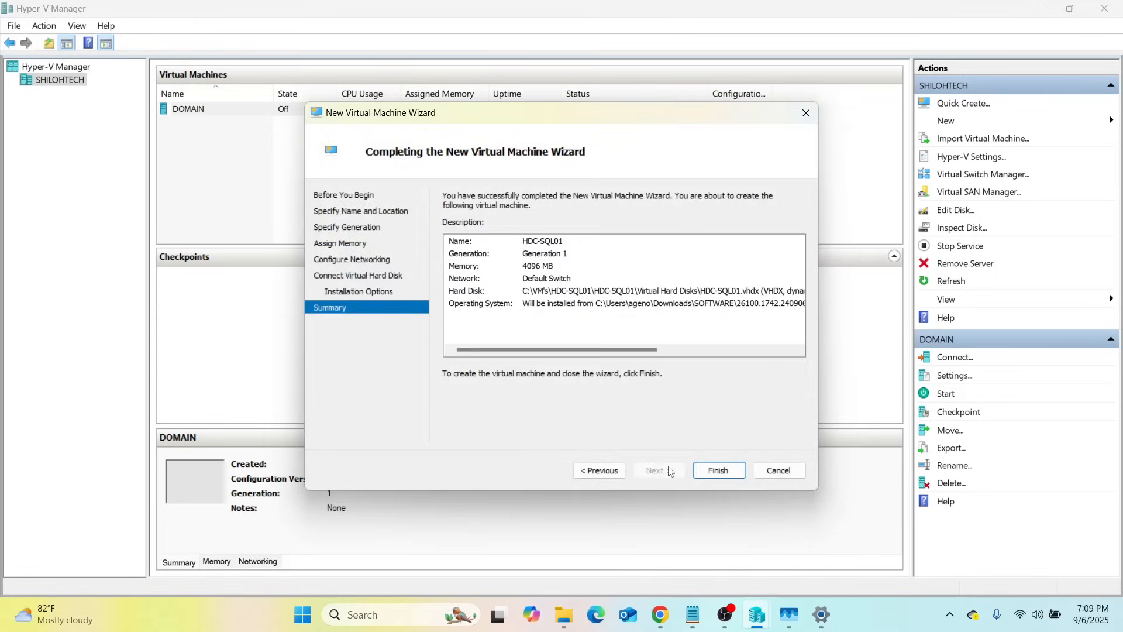
left_click(716, 470)
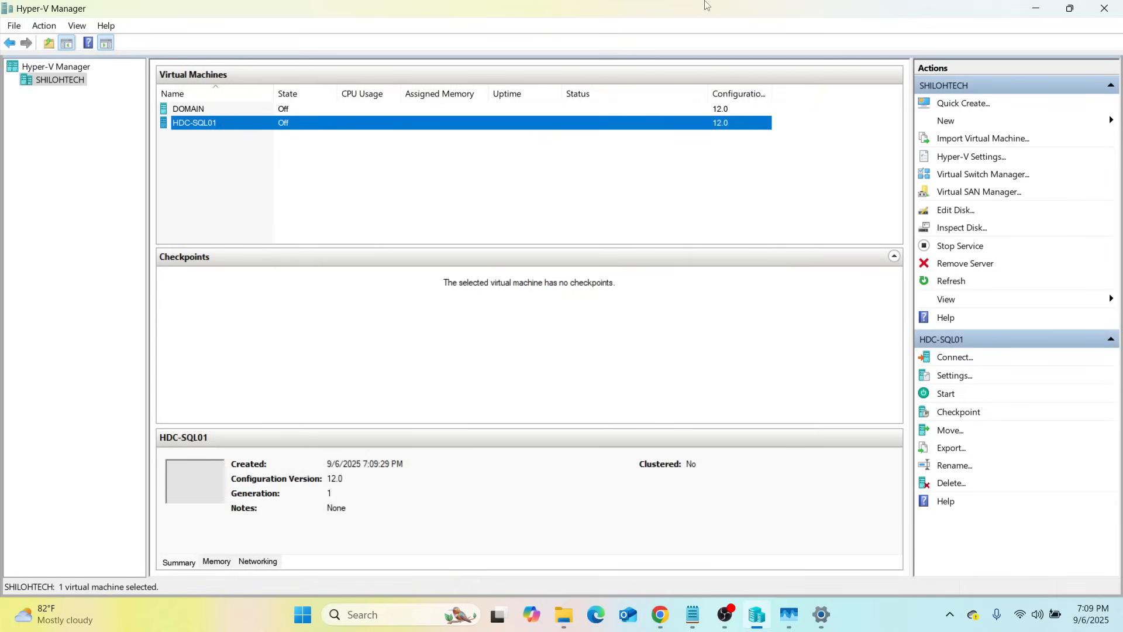
Start another new virtual machine and name it HDC-SQL02
left_click(952, 123)
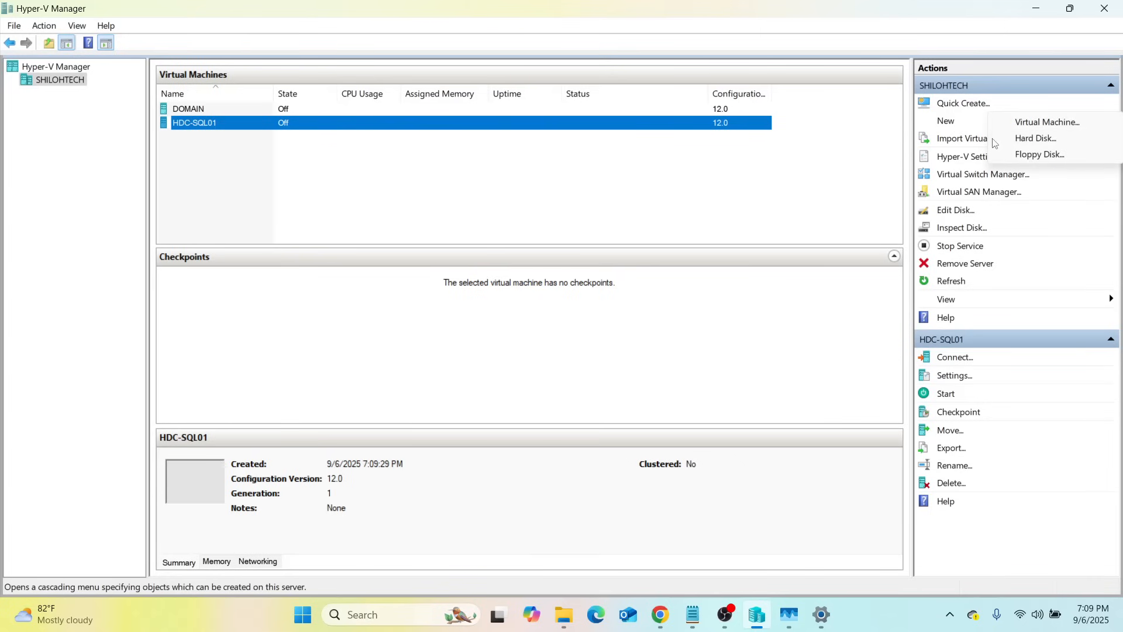
left_click(1059, 124)
left_click(658, 470)
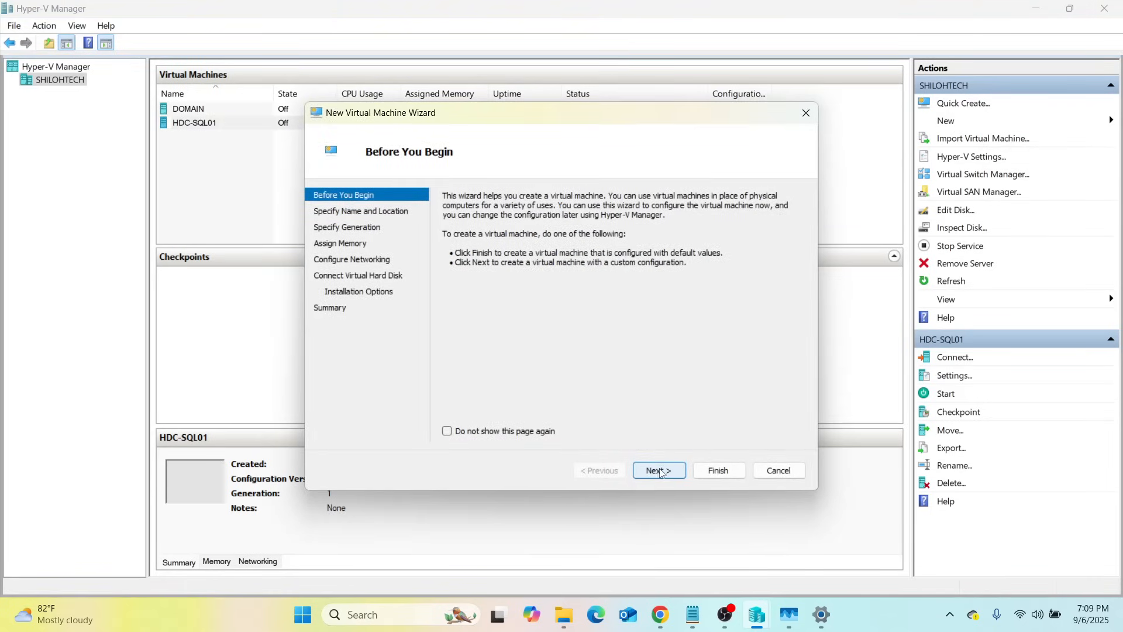
left_click(567, 242)
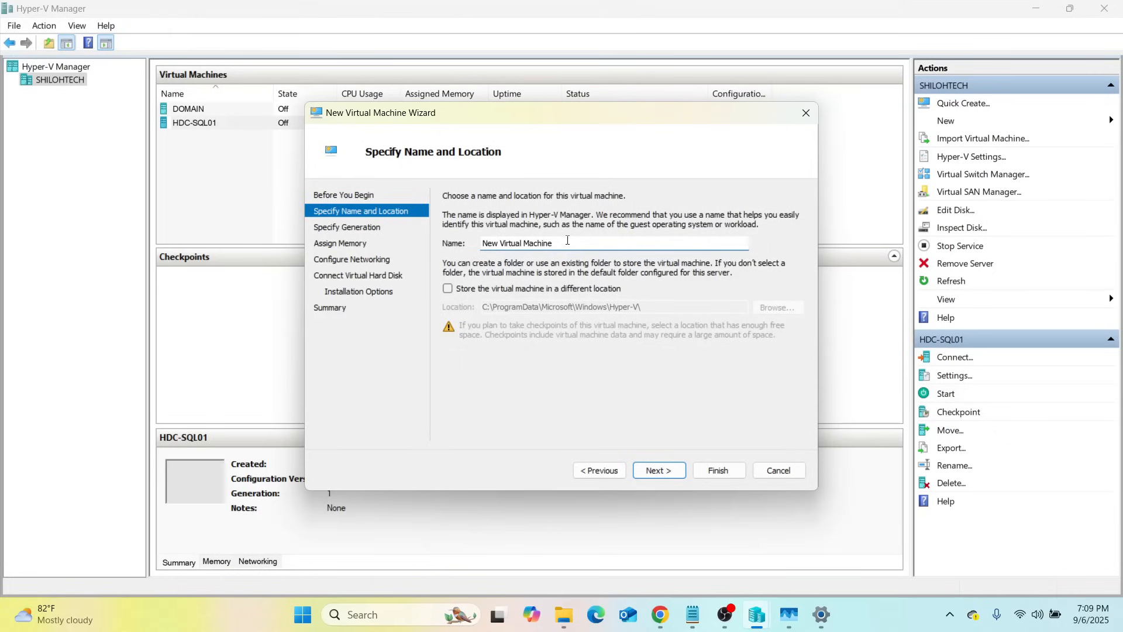
key("BackSpace")
key("BackSpace")
key("BackSpace")
key("BackSpace")
key("BackSpace")
key("BackSpace")
key("BackSpace")
key("BackSpace")
key("BackSpace")
key("BackSpace")
key("BackSpace")
key("BackSpace")
key("BackSpace")
key("BackSpace")
key("BackSpace")
key("BackSpace")
key("BackSpace")
key("BackSpace")
type("HDC-SQL")
Store the machine in C:\VM's\HDC-SQL02 and move on to the generation page
left_click(447, 289)
left_click(784, 308)
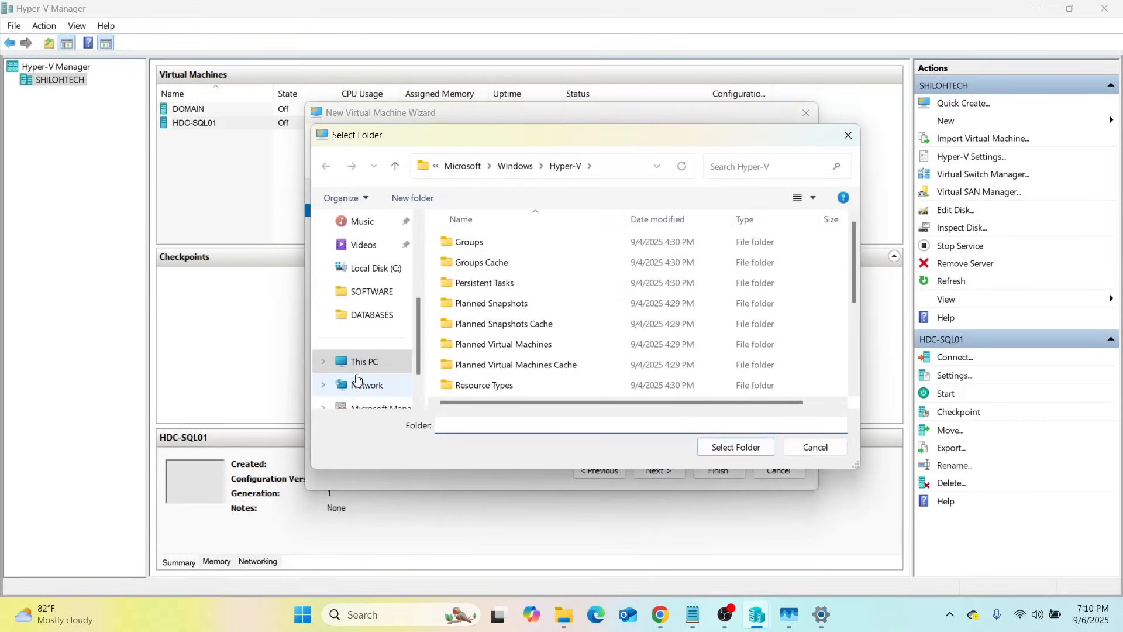
left_click(363, 361)
double_click(530, 255)
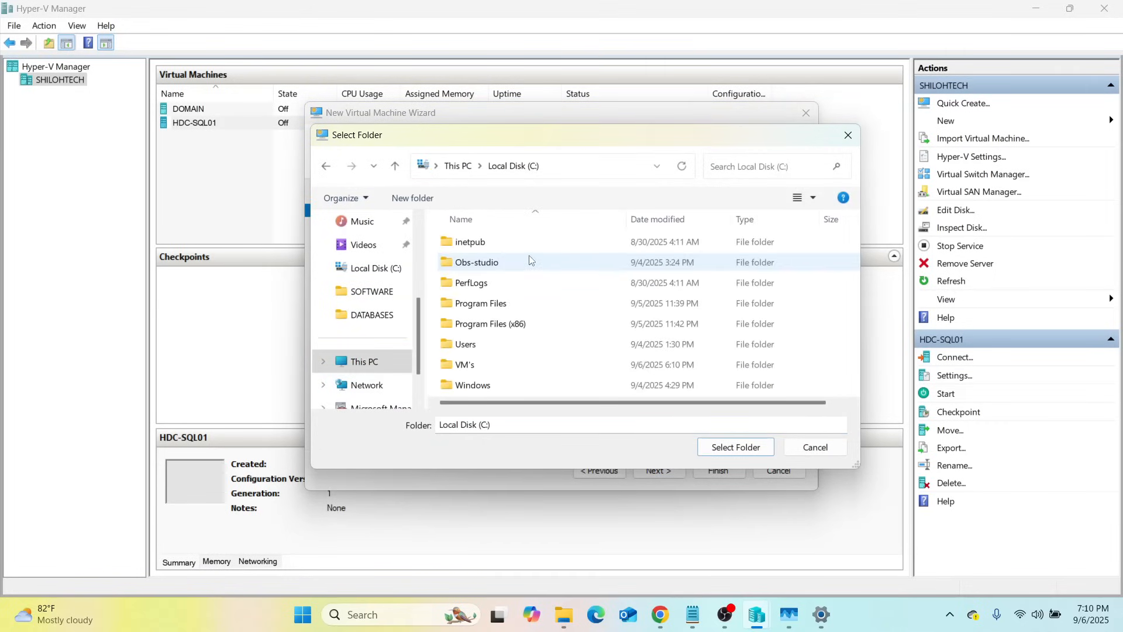
double_click(467, 365)
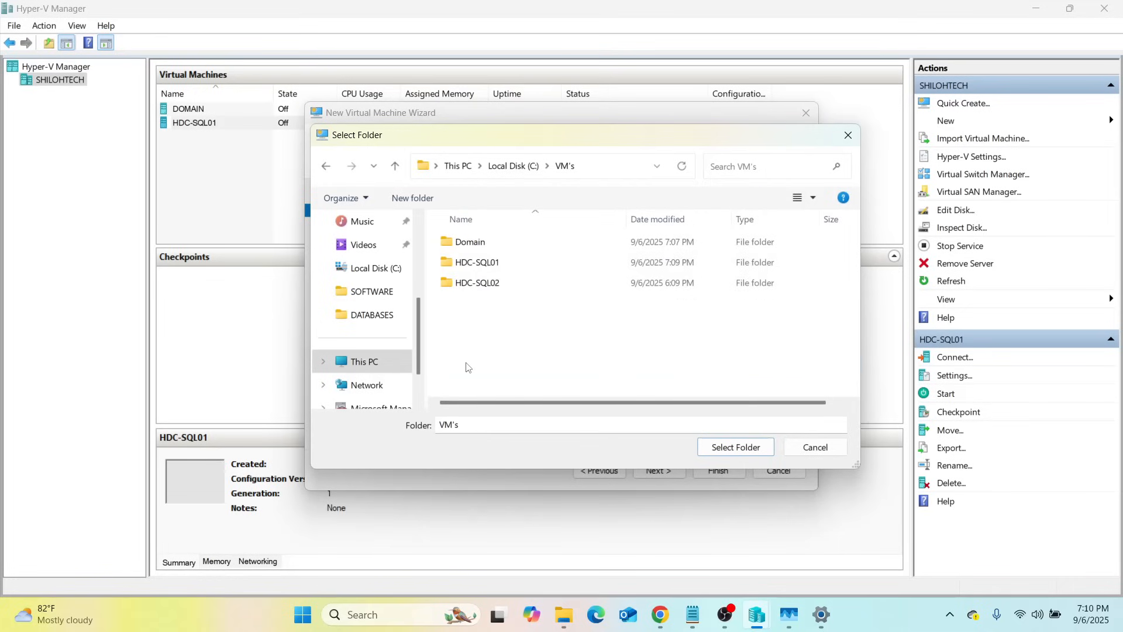
left_click(485, 288)
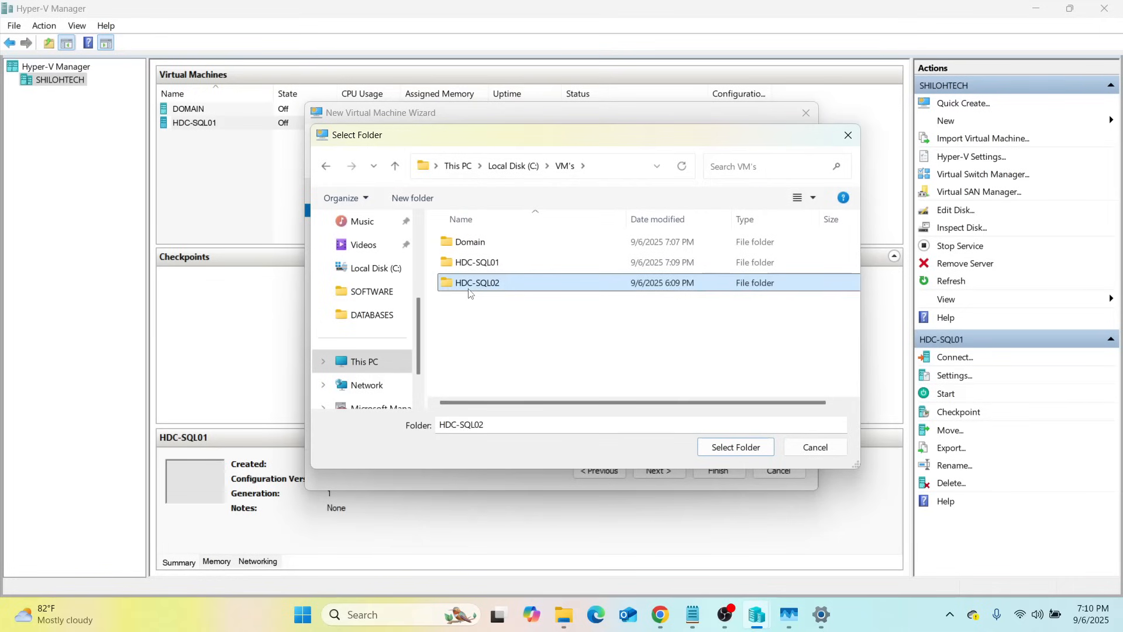
left_click(736, 448)
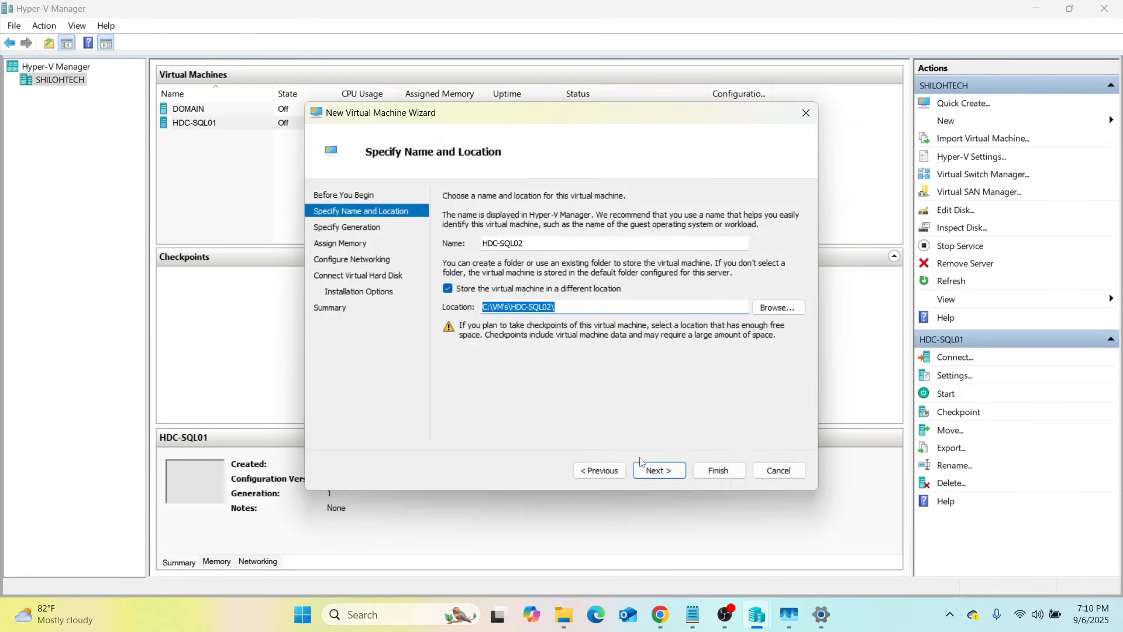
left_click(666, 478)
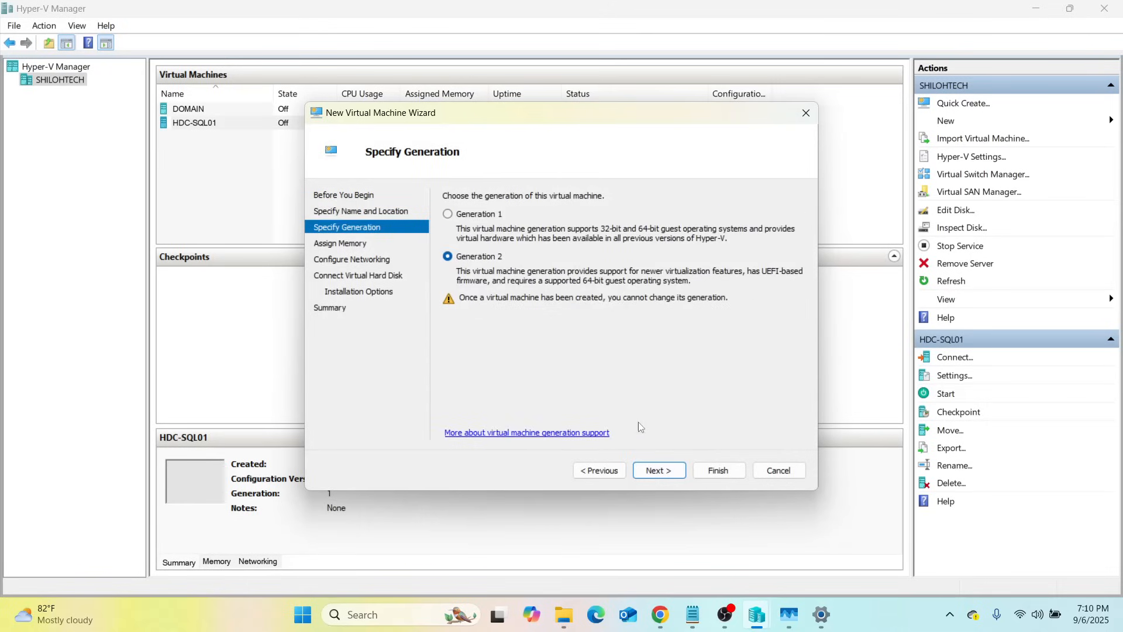
Choose Generation 1, keep 4096 MB memory, and connect networking to Default Switch
left_click(447, 214)
left_click(681, 470)
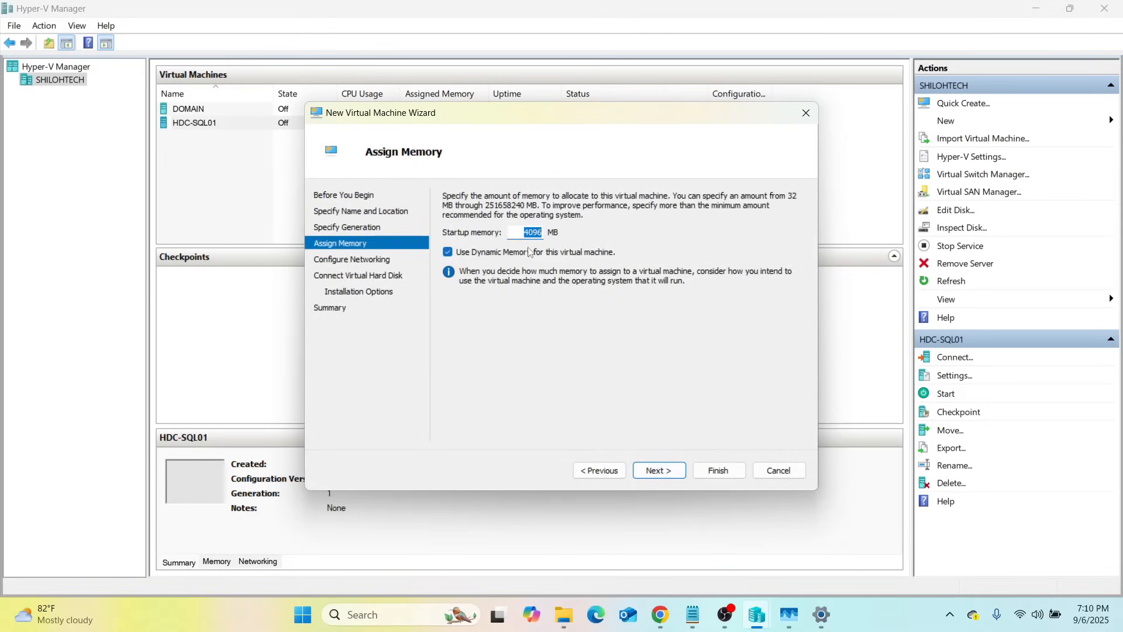
left_click(665, 471)
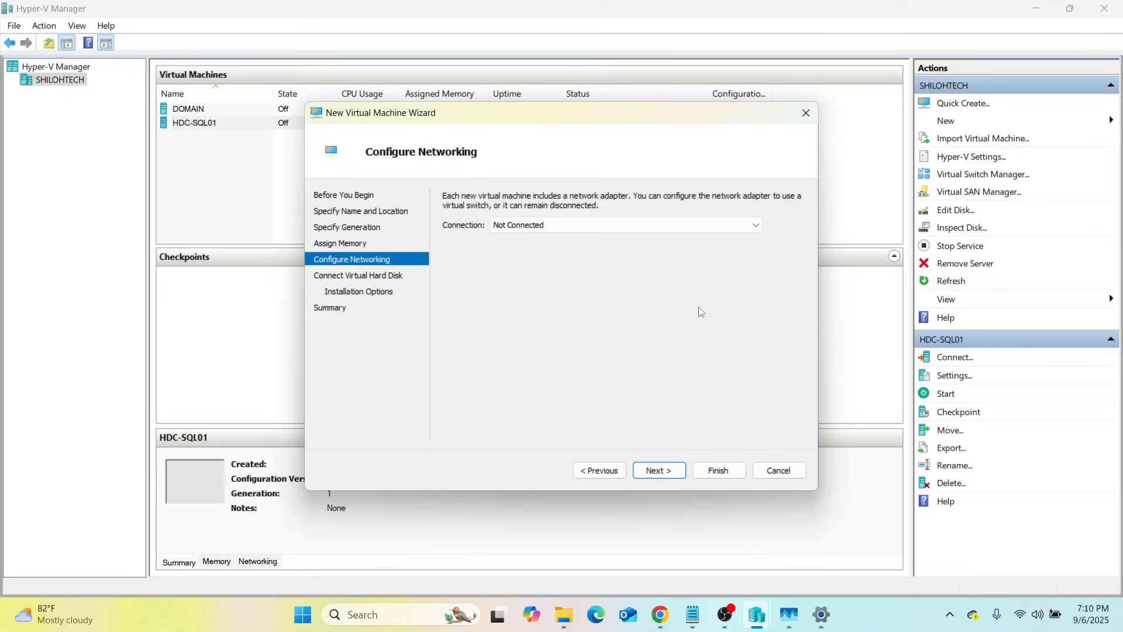
left_click(757, 224)
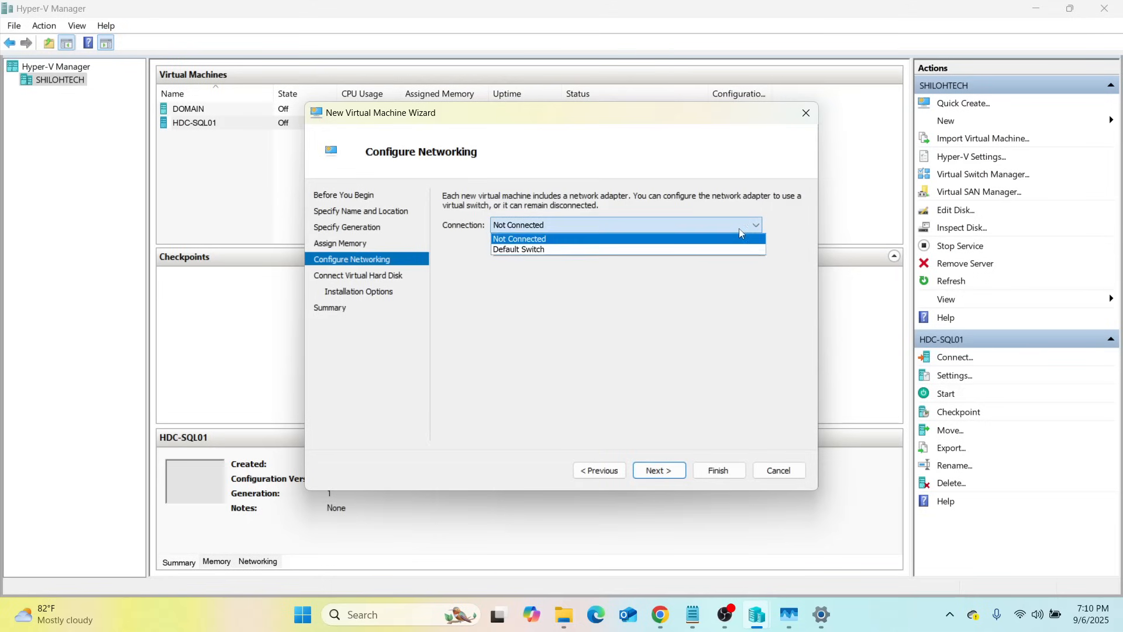
left_click(517, 250)
left_click(657, 470)
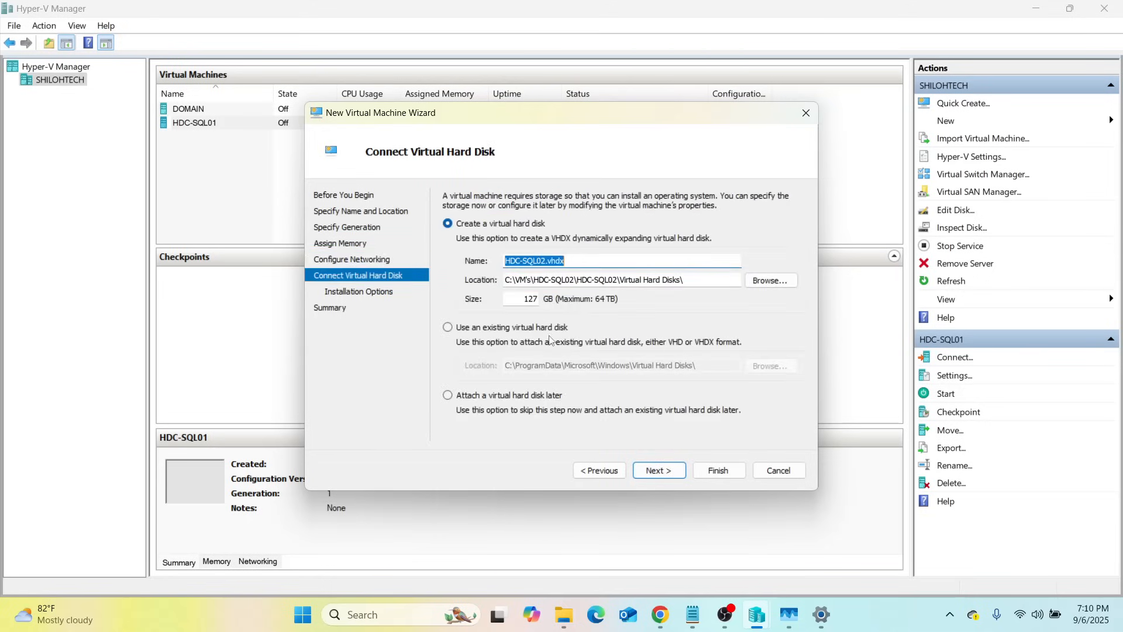
Keep the new HDC-SQL02.vhdx disk and install from the server evaluation ISO image
left_click(659, 470)
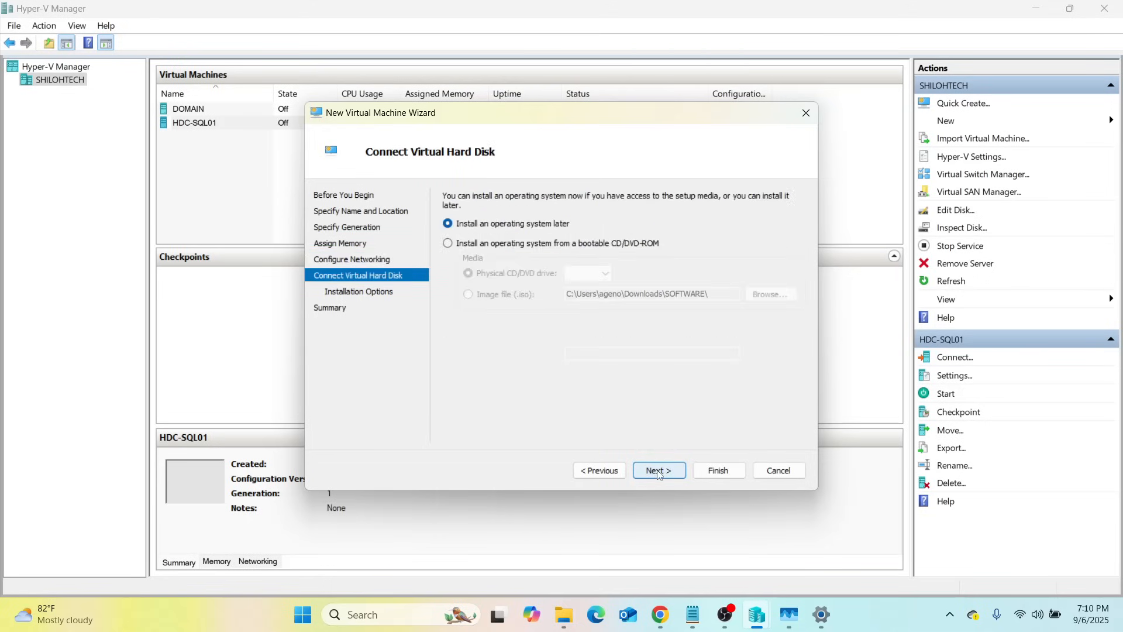
left_click(448, 243)
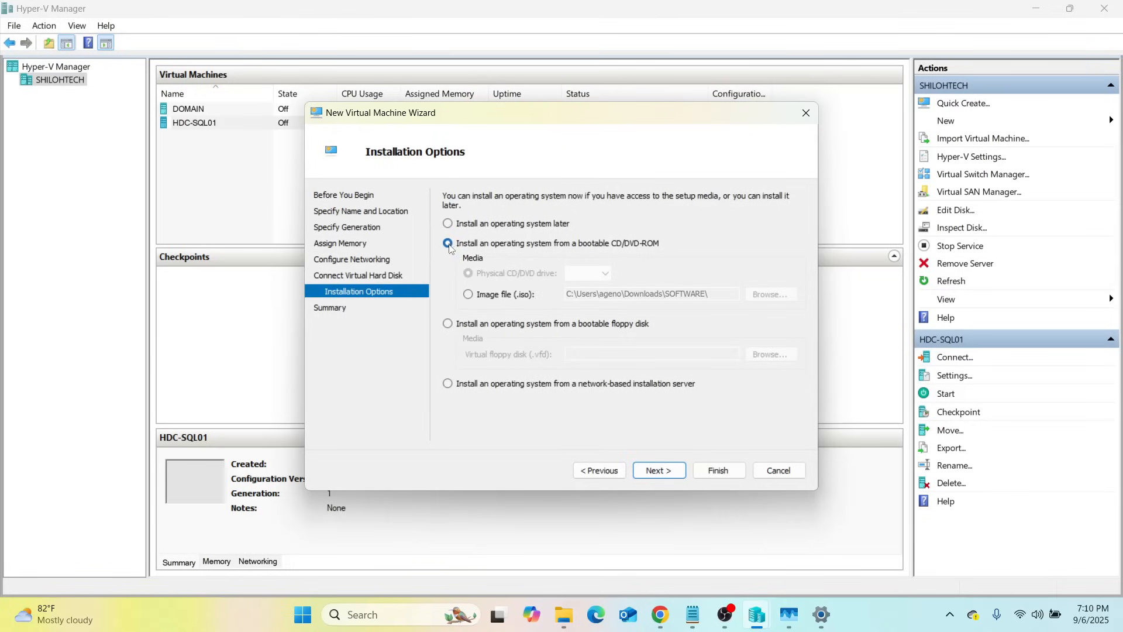
left_click(468, 294)
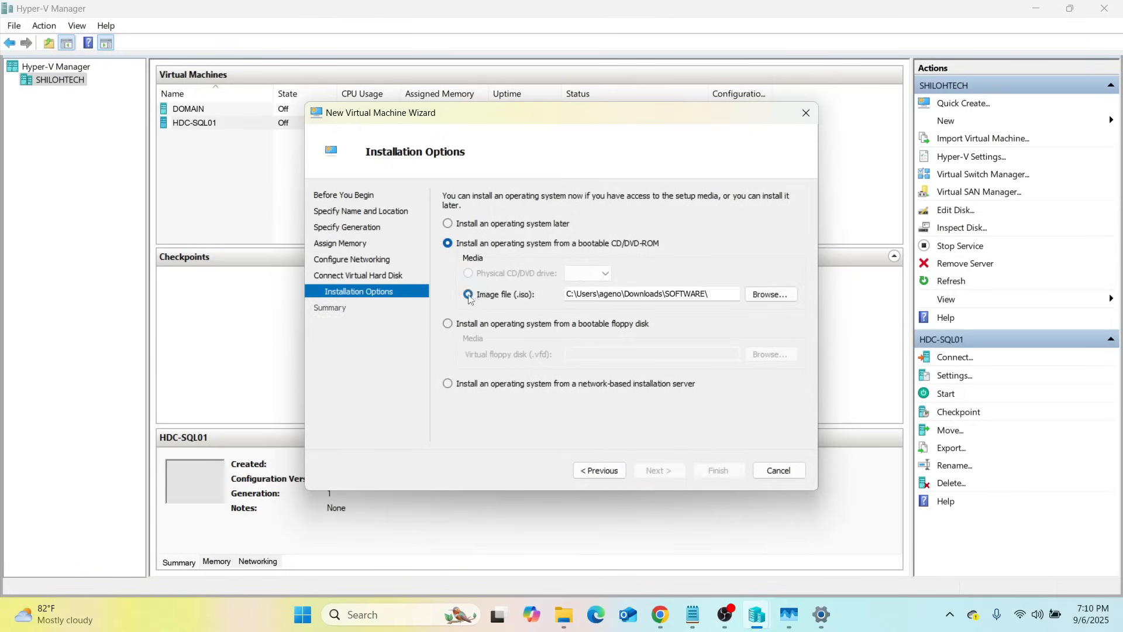
left_click(771, 294)
left_click(488, 264)
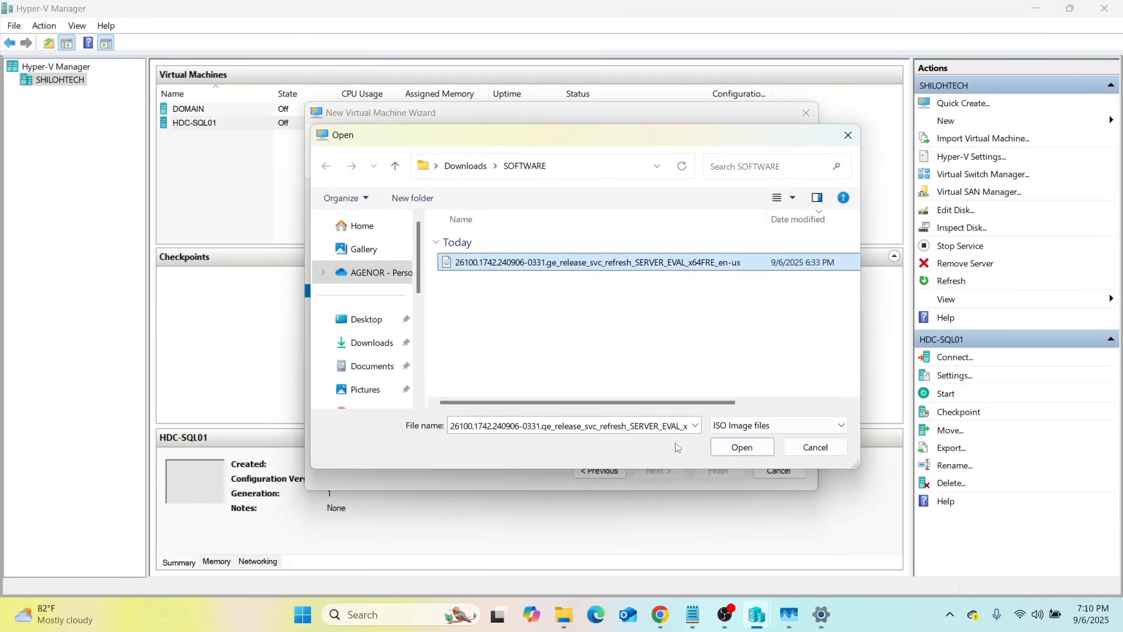
left_click(725, 448)
left_click(648, 471)
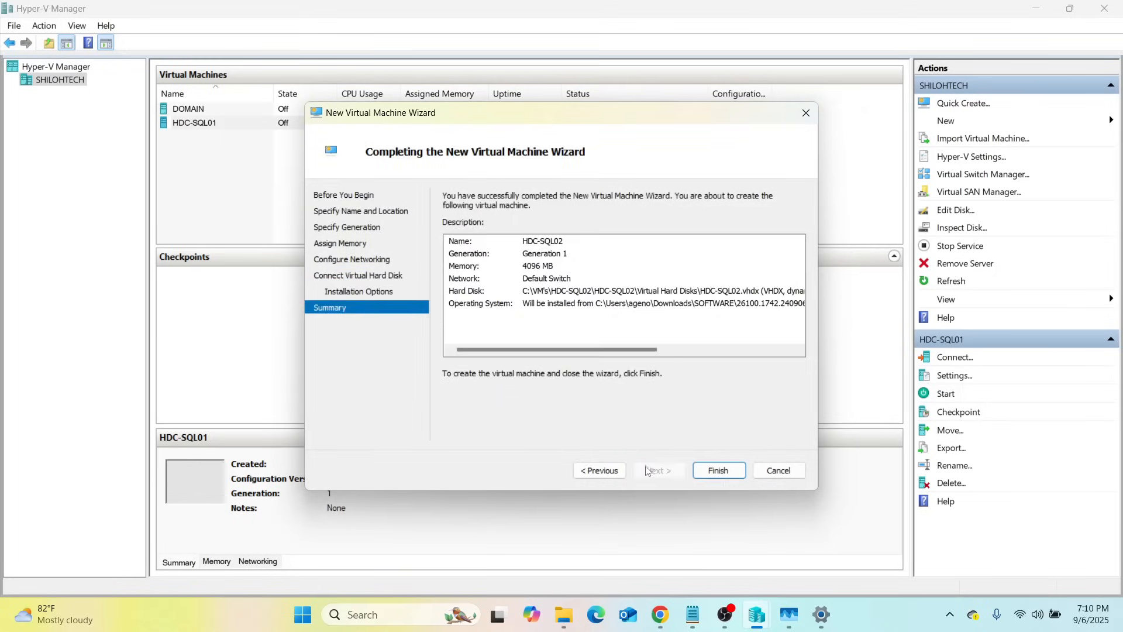
Finish the wizard to create HDC-SQL02 and its virtual disk
left_click(704, 468)
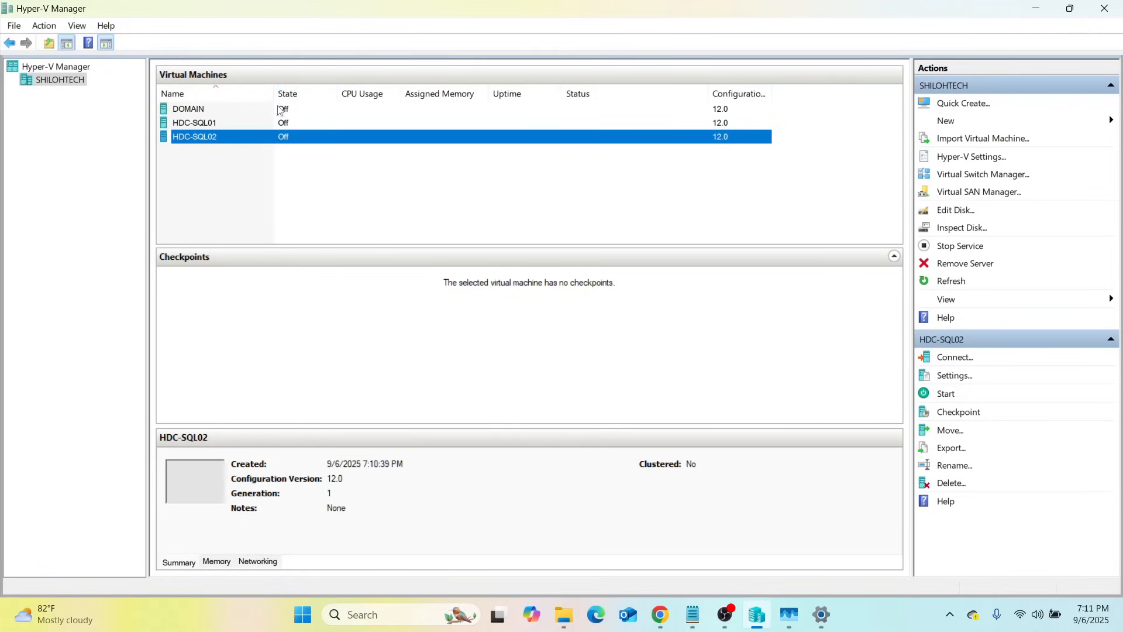
right_click(185, 115)
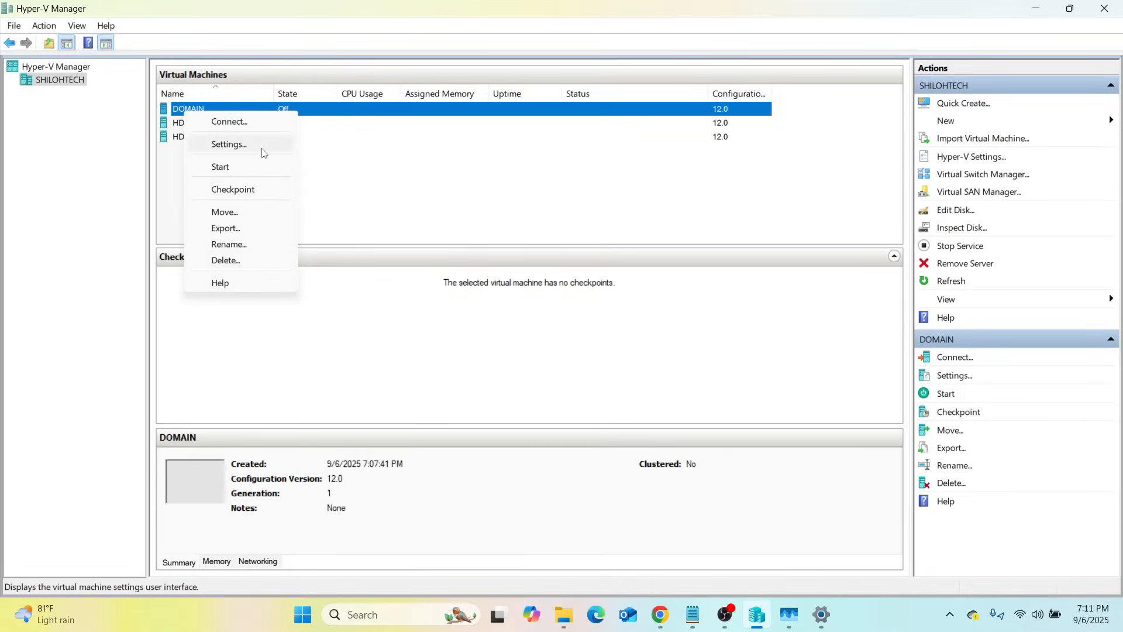
left_click(234, 145)
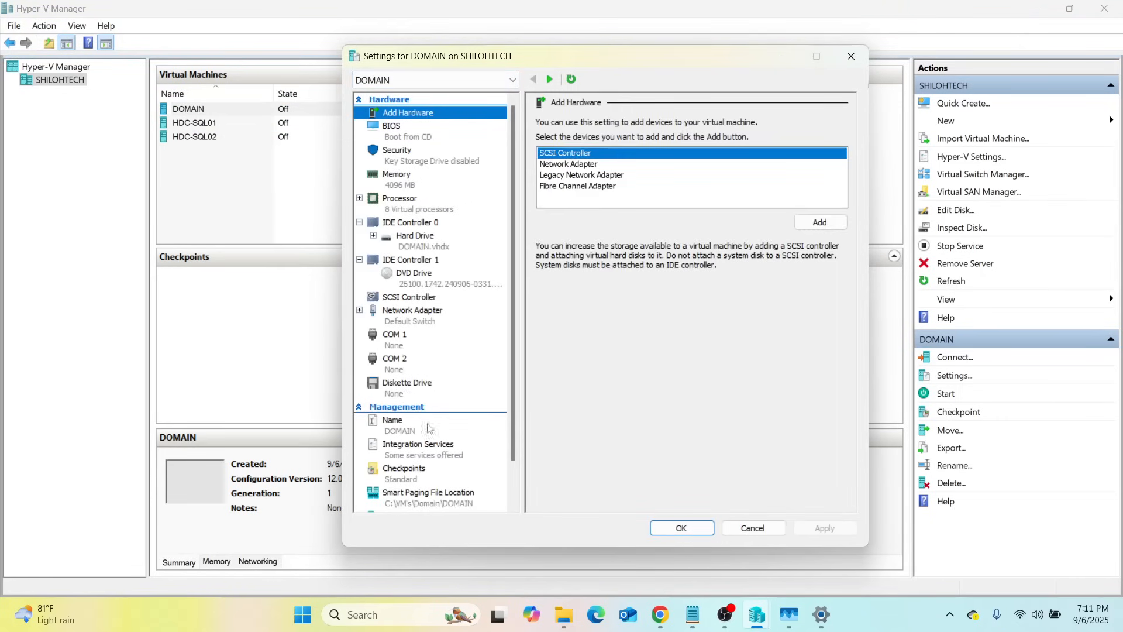
left_click(416, 278)
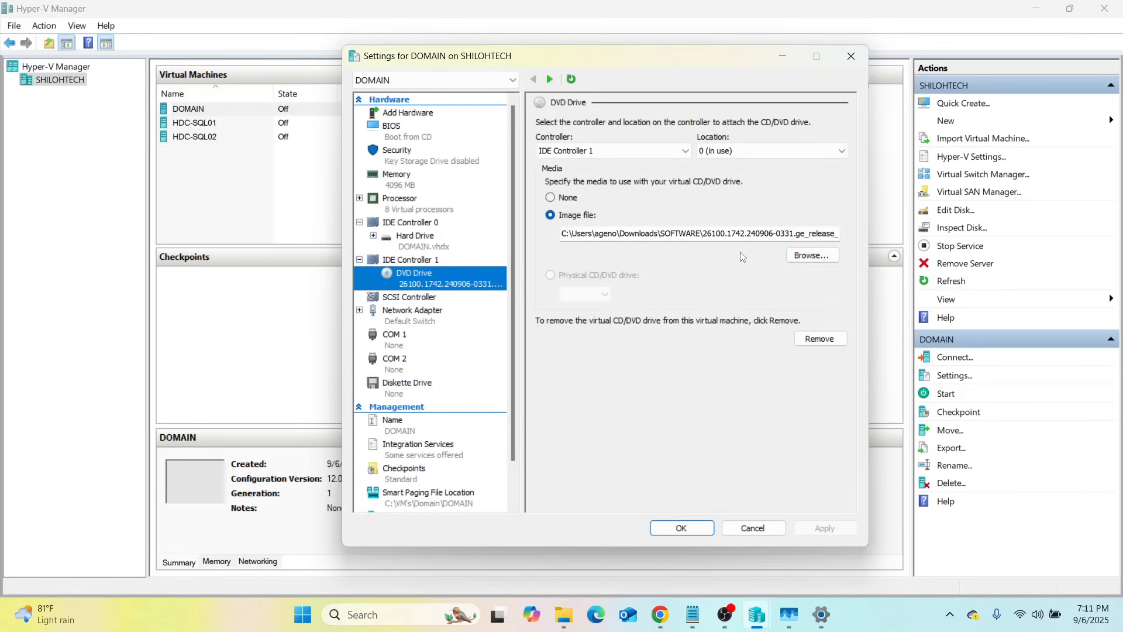
left_click(812, 255)
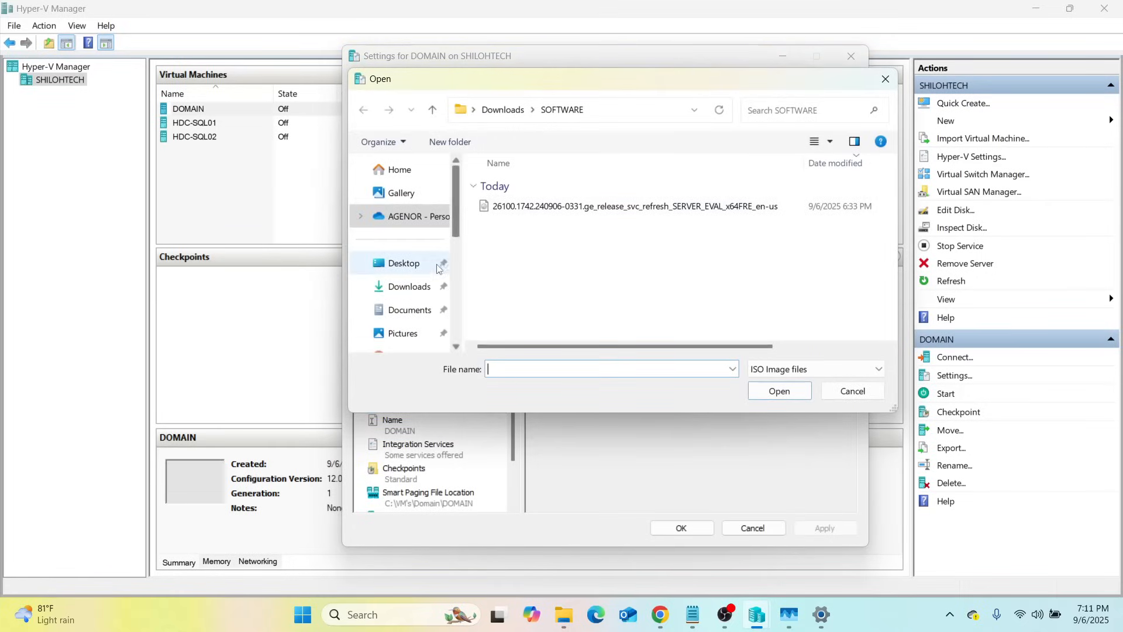
left_click(415, 287)
left_click(536, 201)
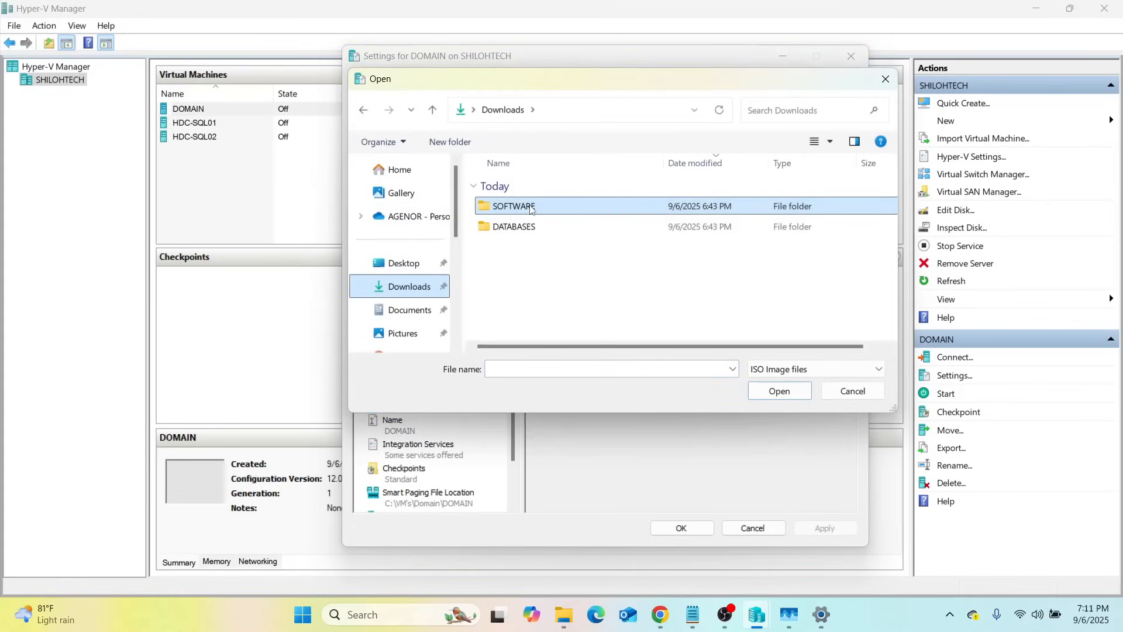
double_click(530, 208)
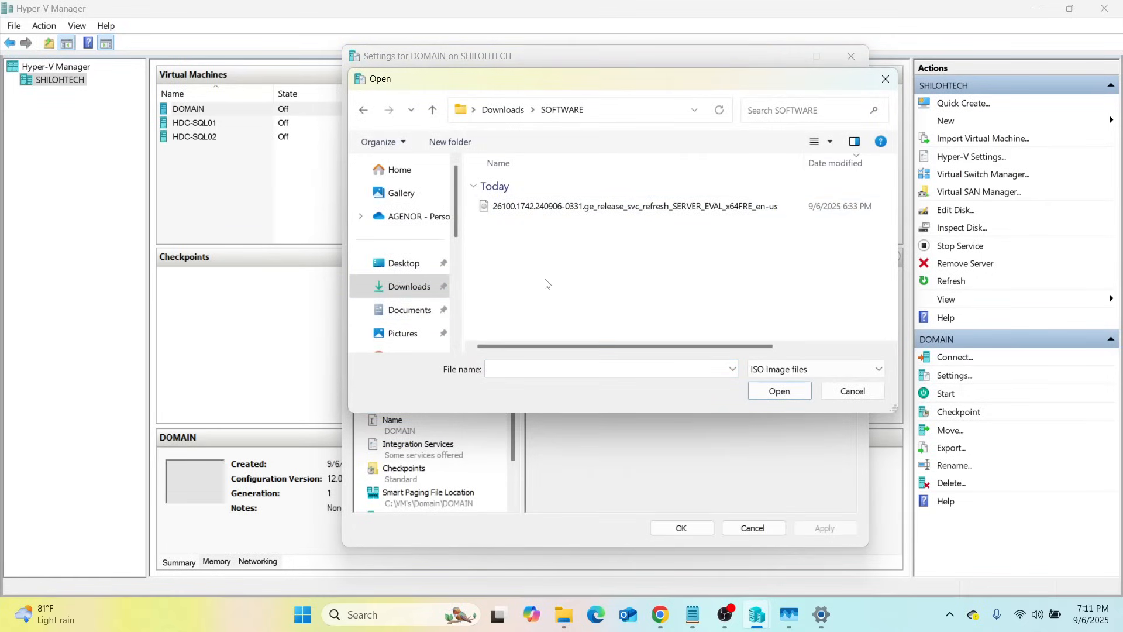
left_click(885, 79)
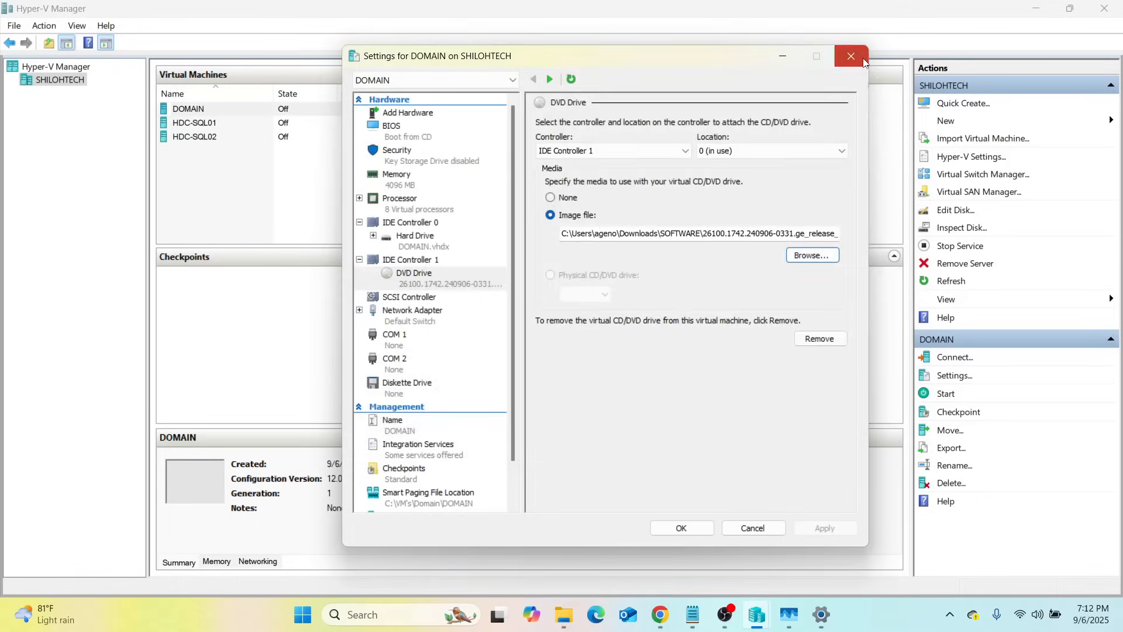
left_click(850, 56)
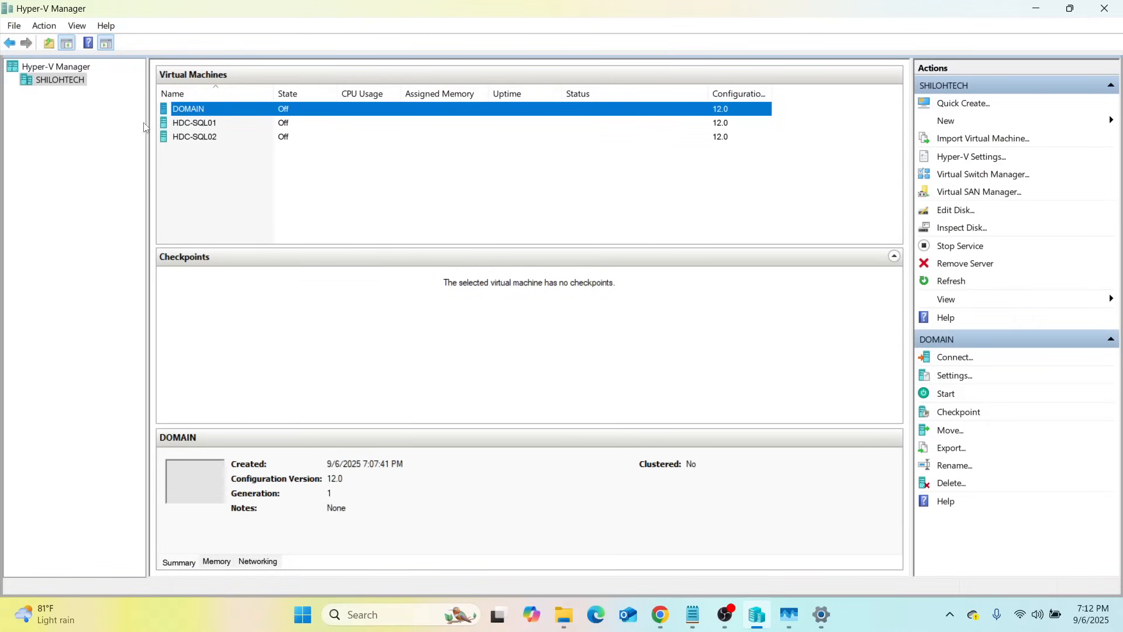
Connect to DOMAIN, power it on, decline Sticky Keys, and maximize its console
right_click(199, 109)
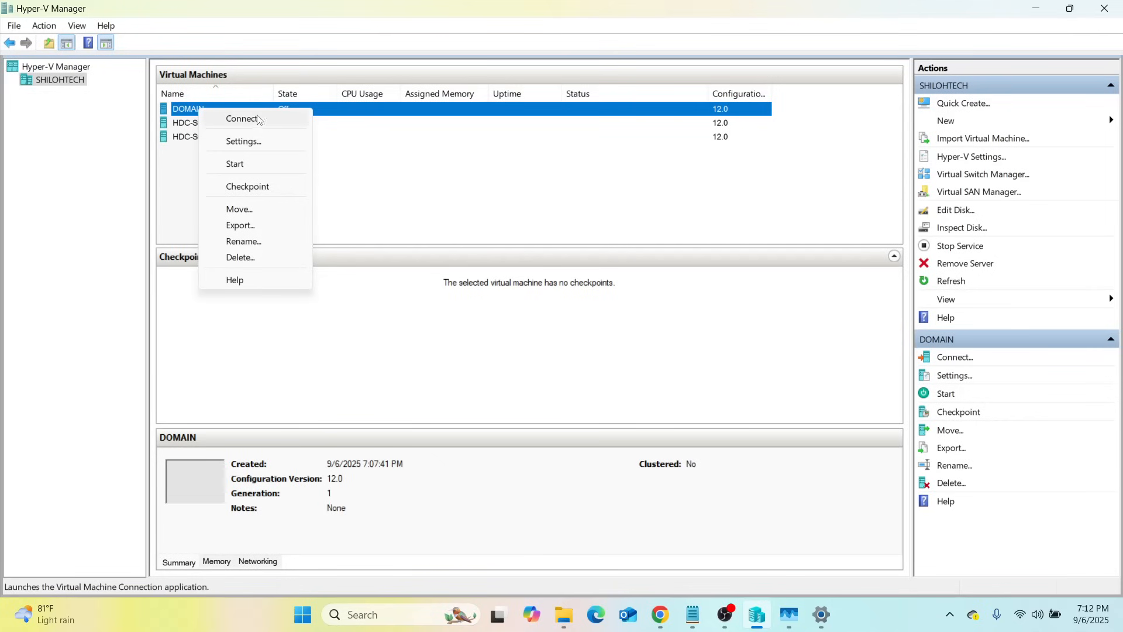
left_click(258, 120)
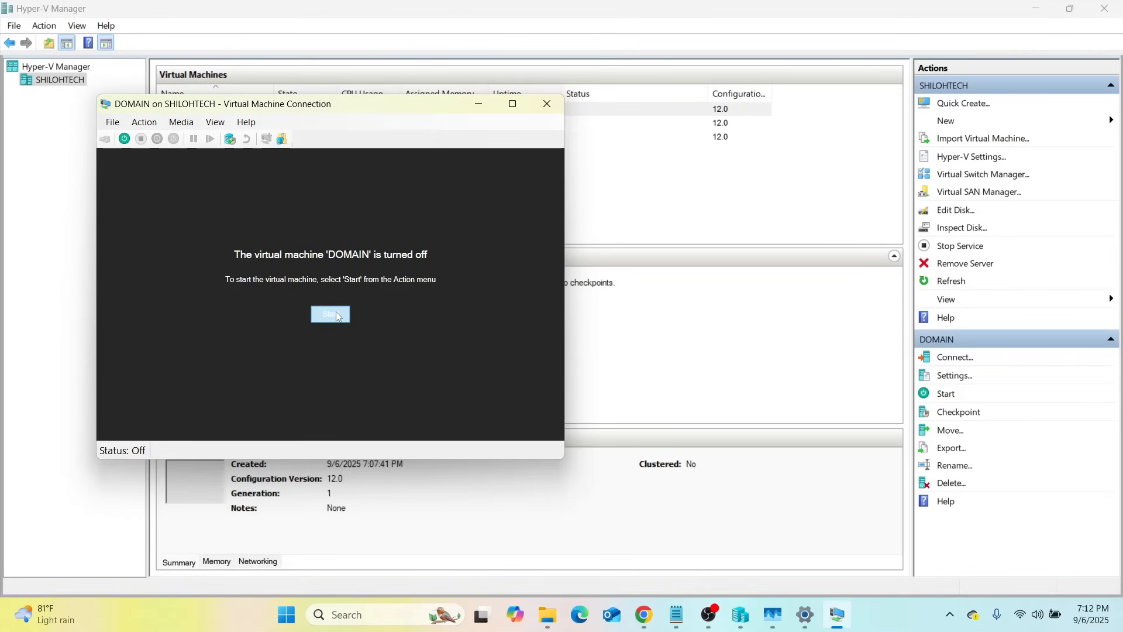
left_click(335, 312)
key("shift")
key("shift")
key("shift")
key("shift")
key("shift")
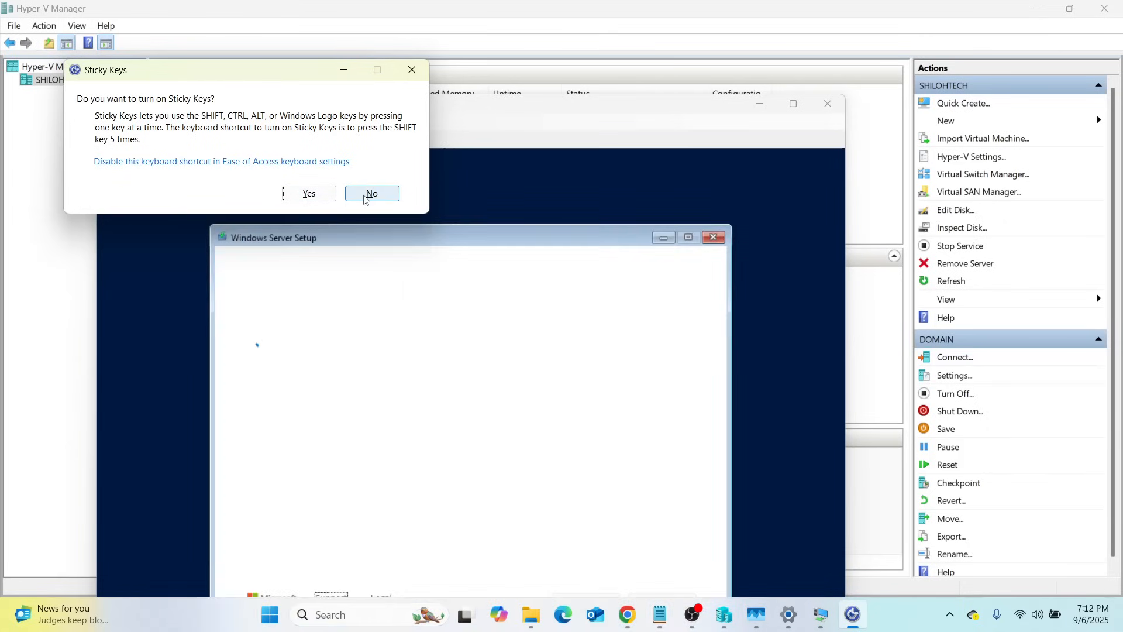
left_click(370, 195)
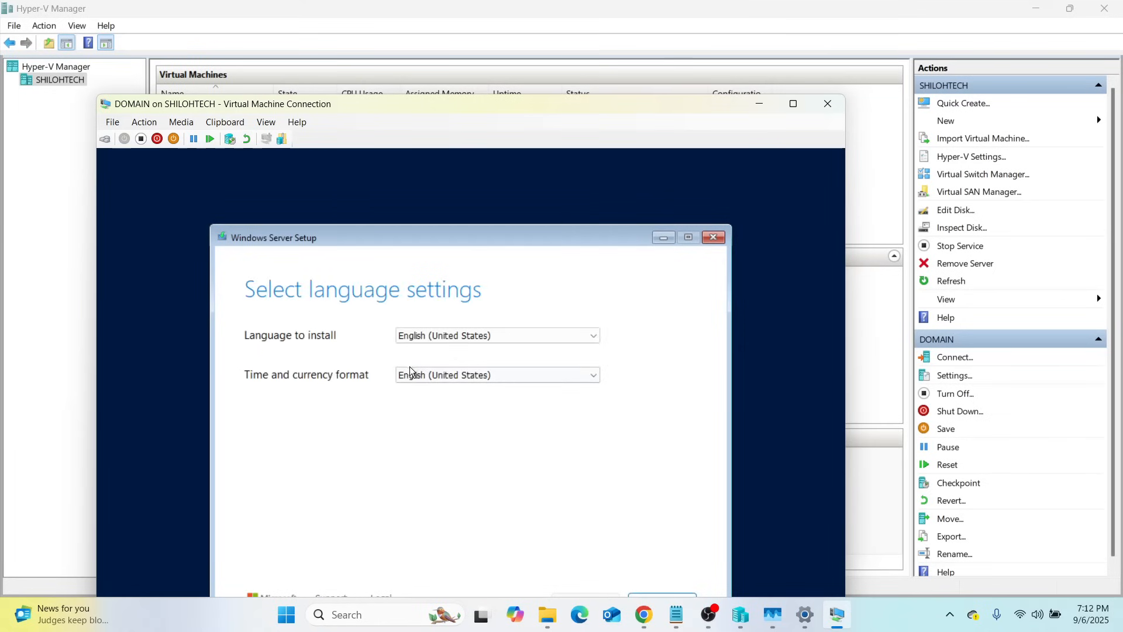
left_click(794, 104)
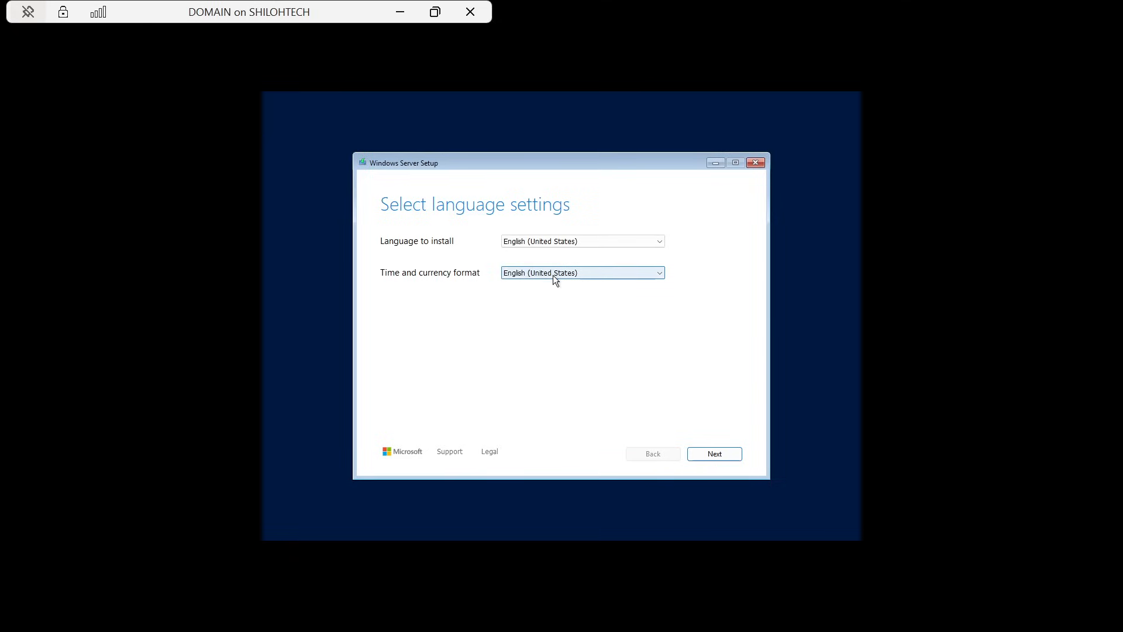
Keep default language and US keyboard, acknowledge disk wipe, and choose Standard Evaluation (Desktop Experience)
left_click(724, 453)
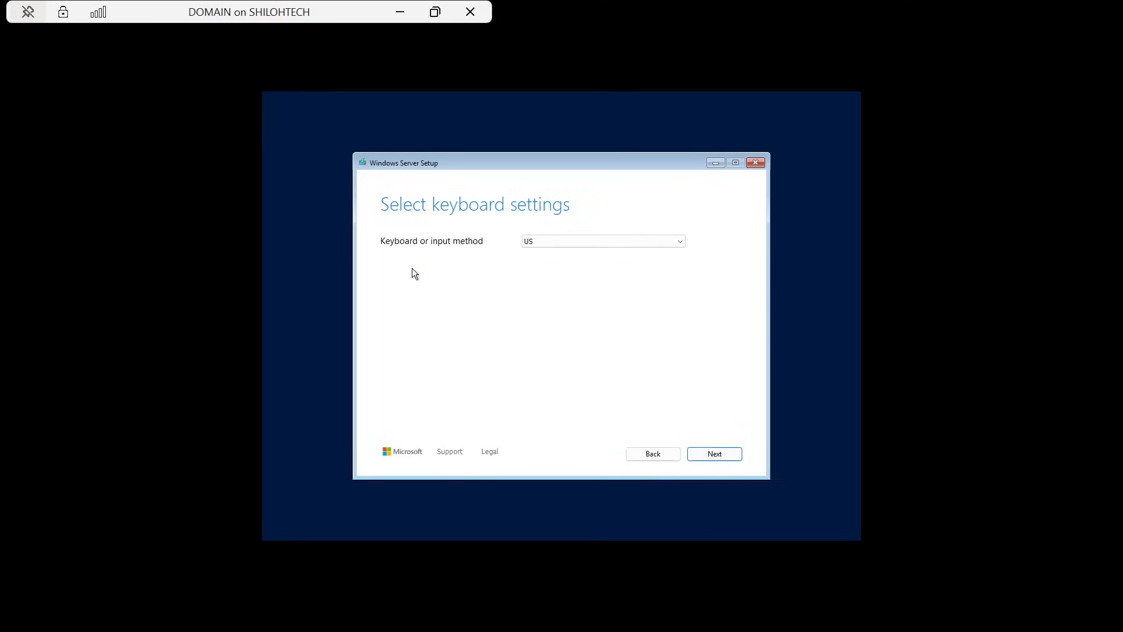
left_click(729, 458)
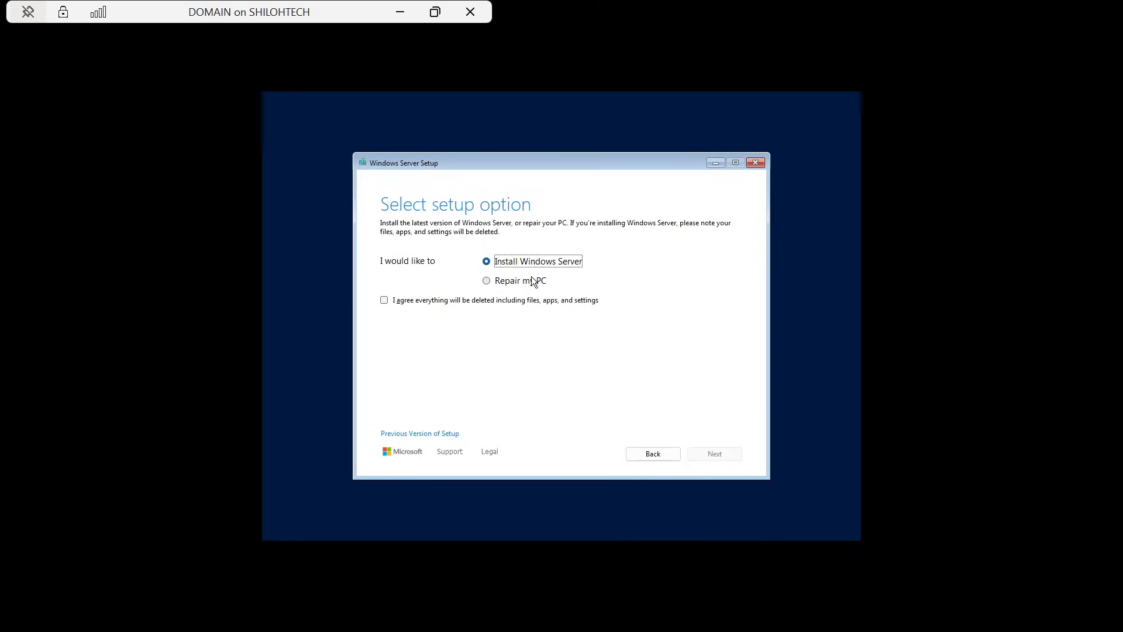
left_click(384, 301)
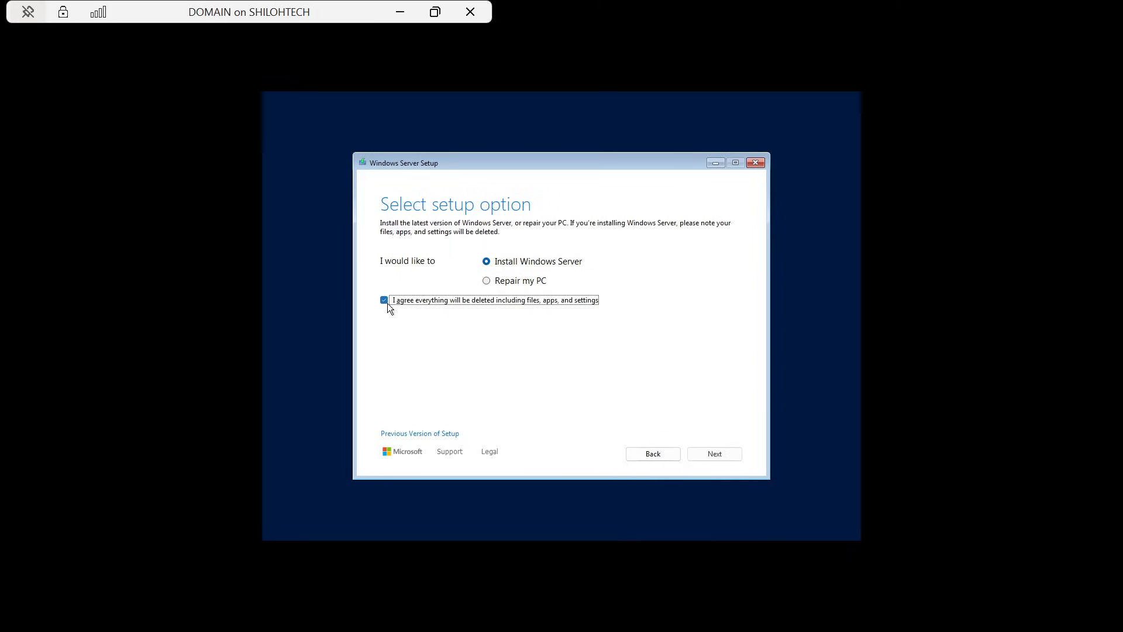
left_click(732, 455)
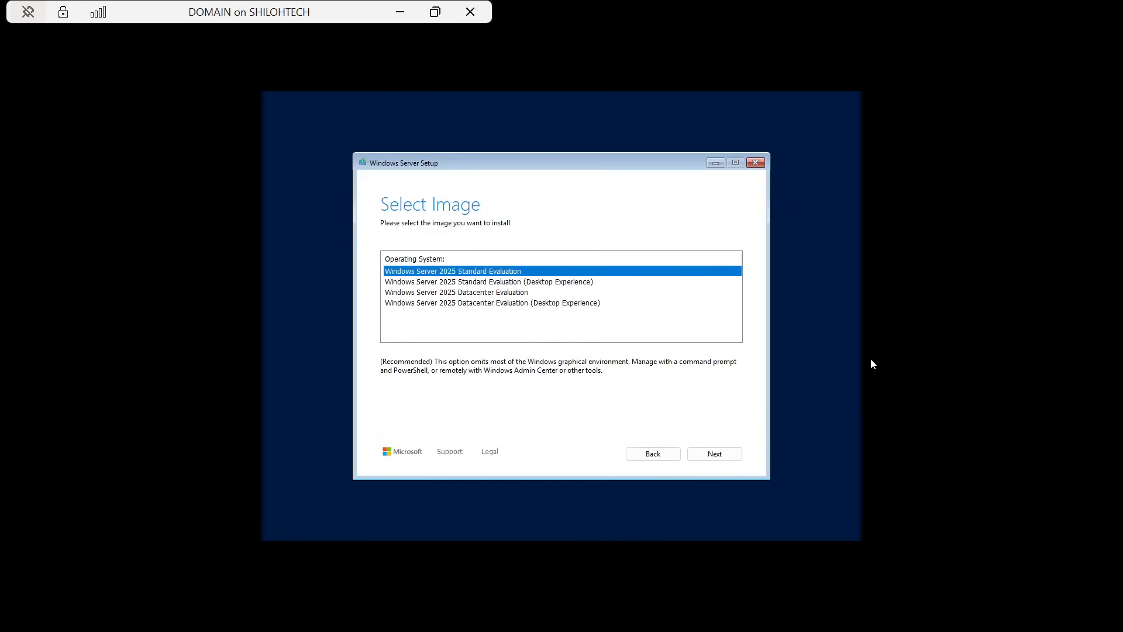
left_click(434, 284)
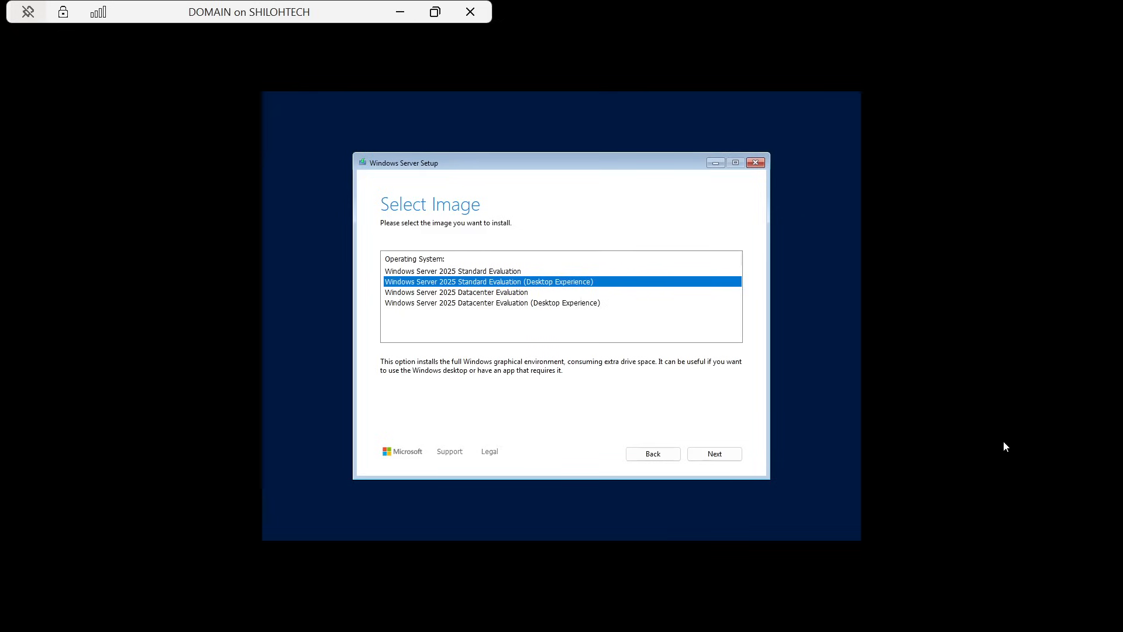
left_click(713, 454)
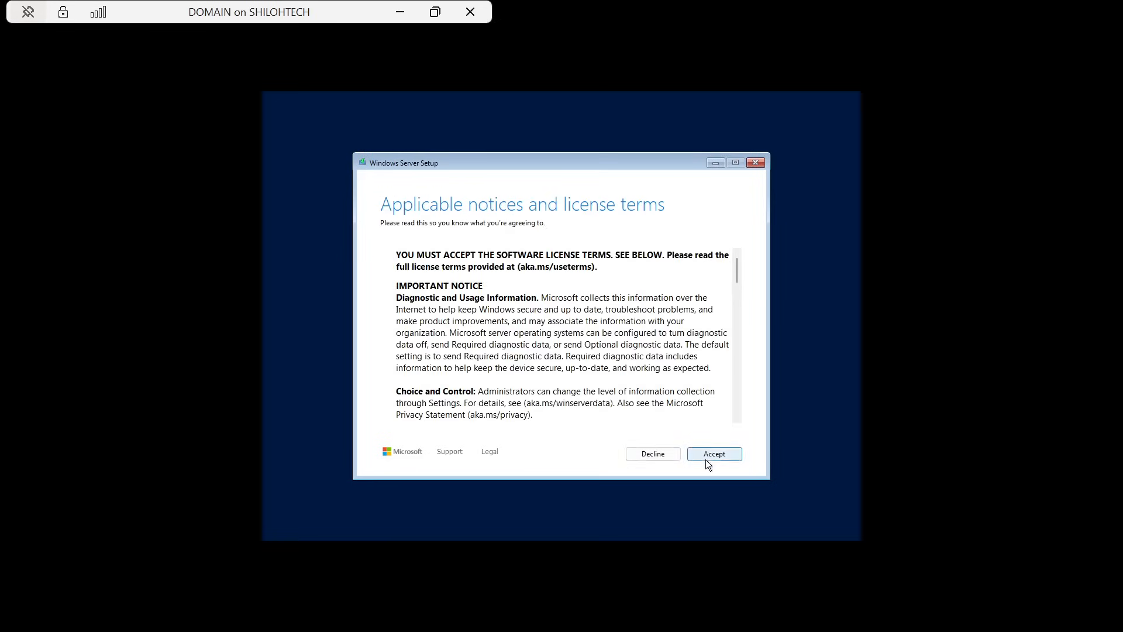
Accept the license, install onto Disk 0, and minimize the DOMAIN console
left_click(721, 461)
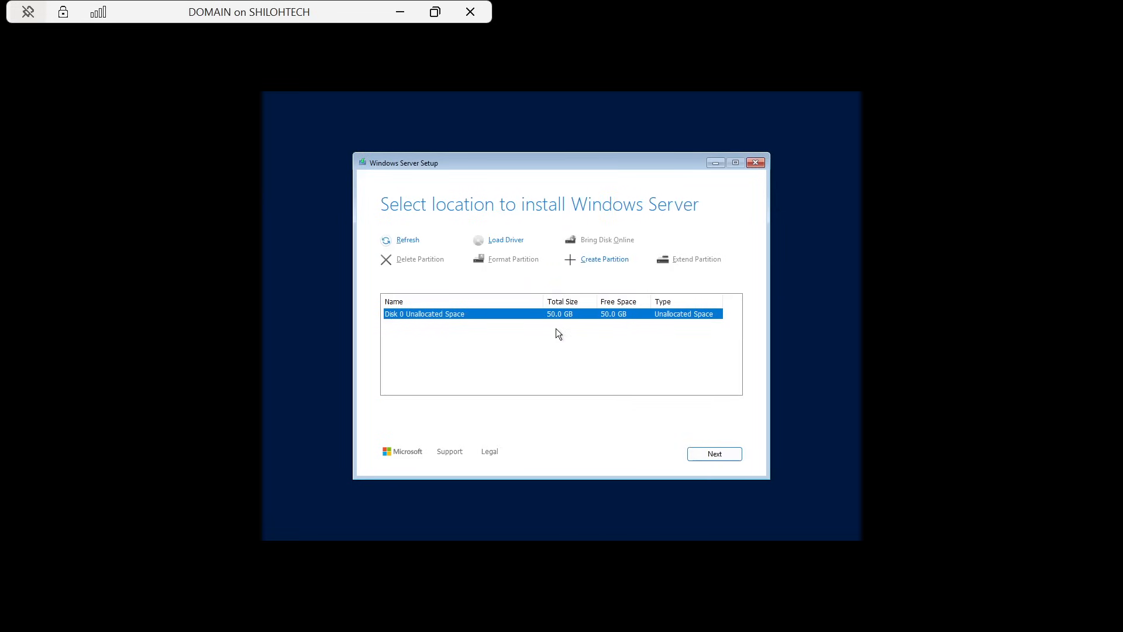
left_click(703, 459)
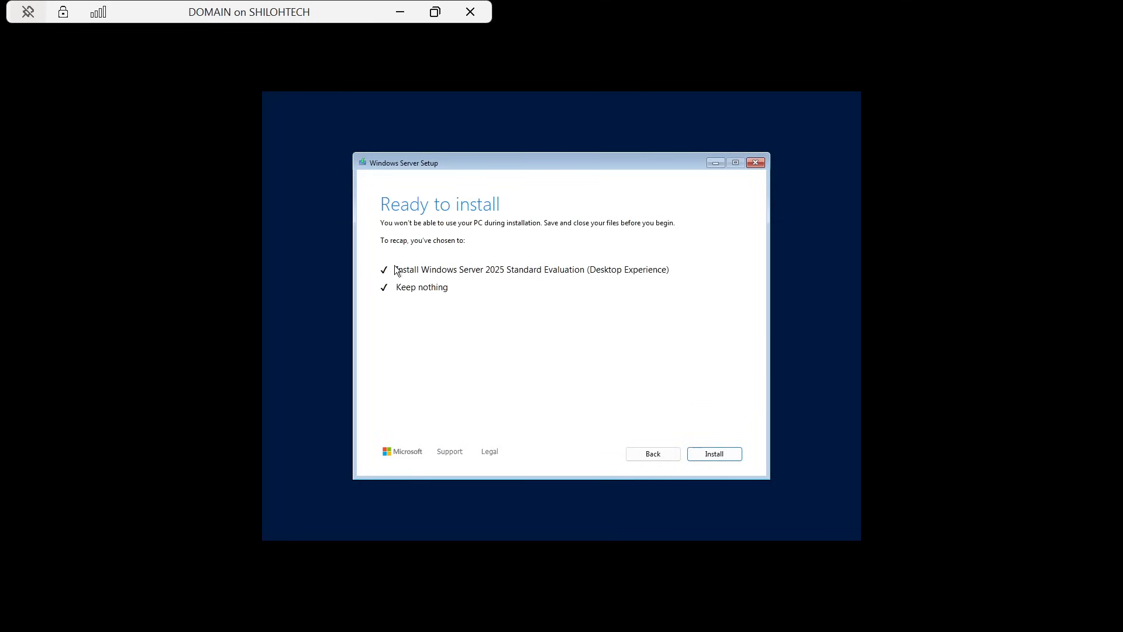
left_click(717, 457)
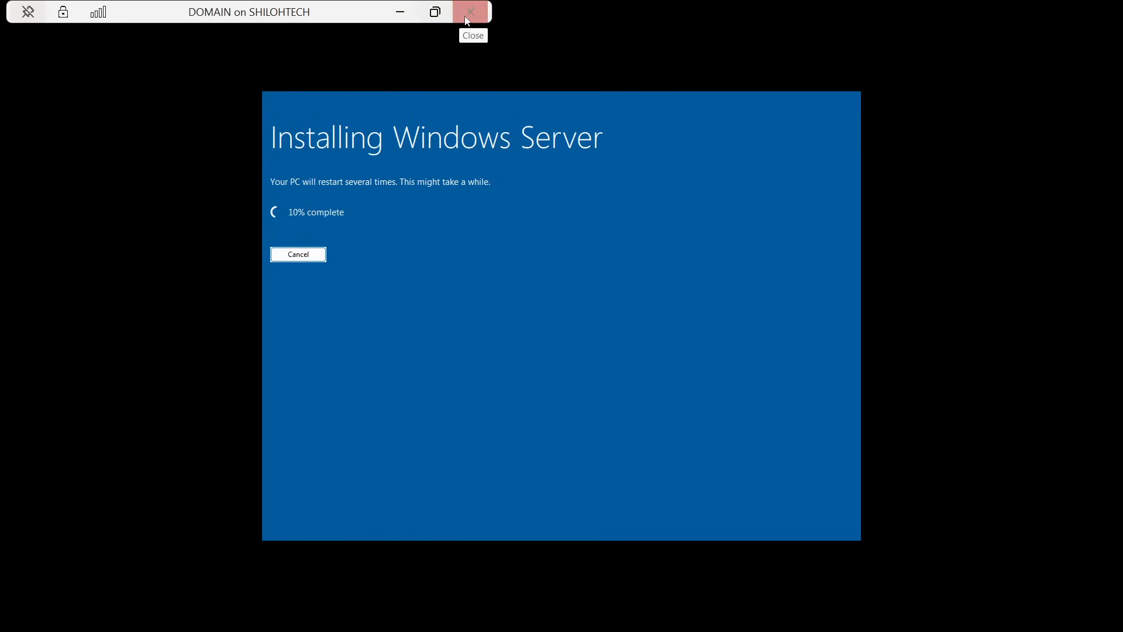
left_click(401, 12)
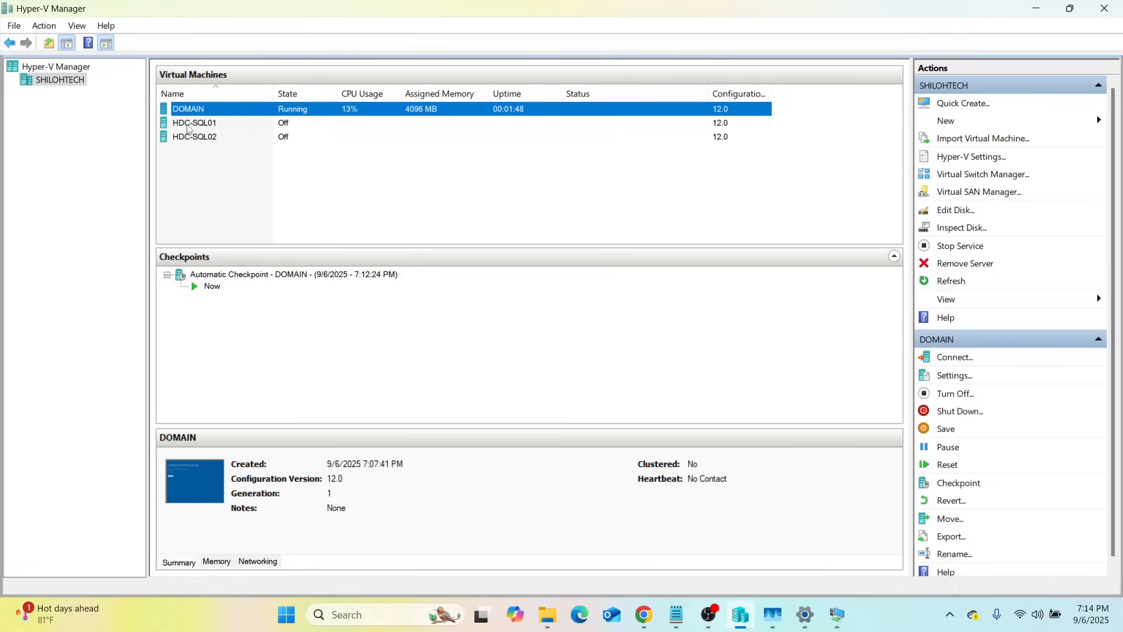
Connect to HDC-SQL01, power it on, decline Sticky Keys, and maximize its console
right_click(212, 124)
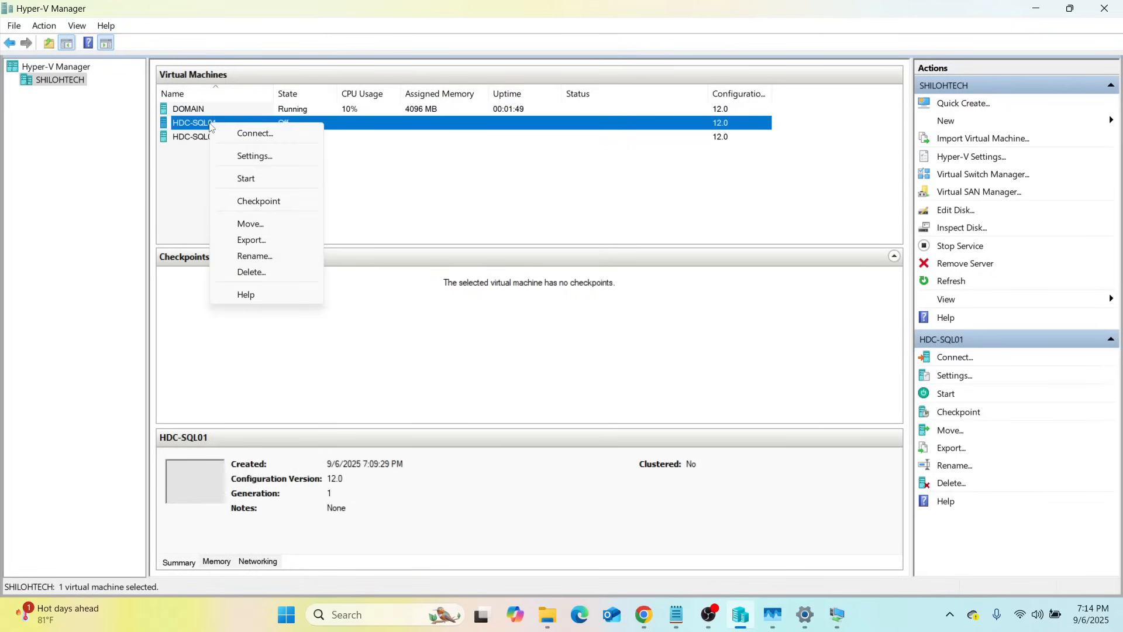
left_click(245, 140)
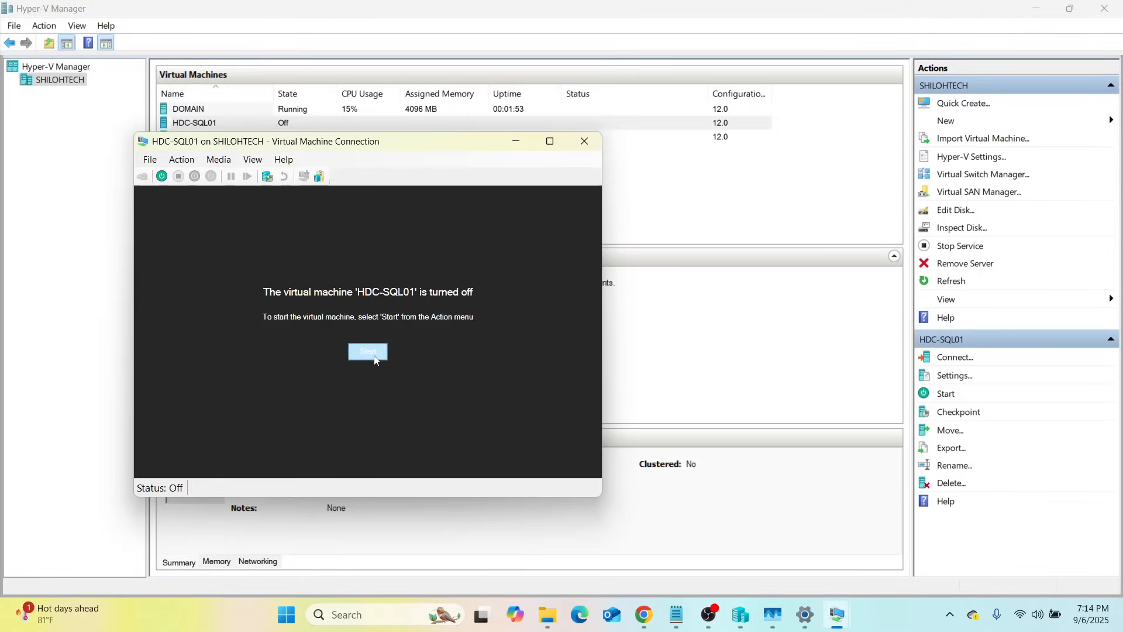
left_click(374, 353)
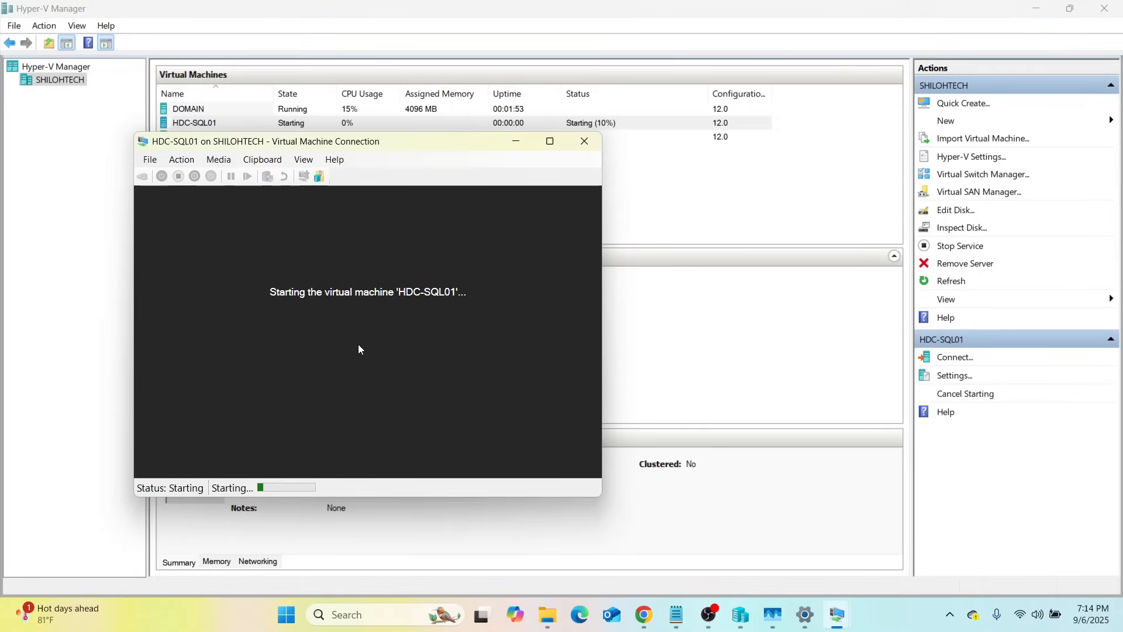
key("shift")
key("shift")
key("shift")
key("shift")
key("shift")
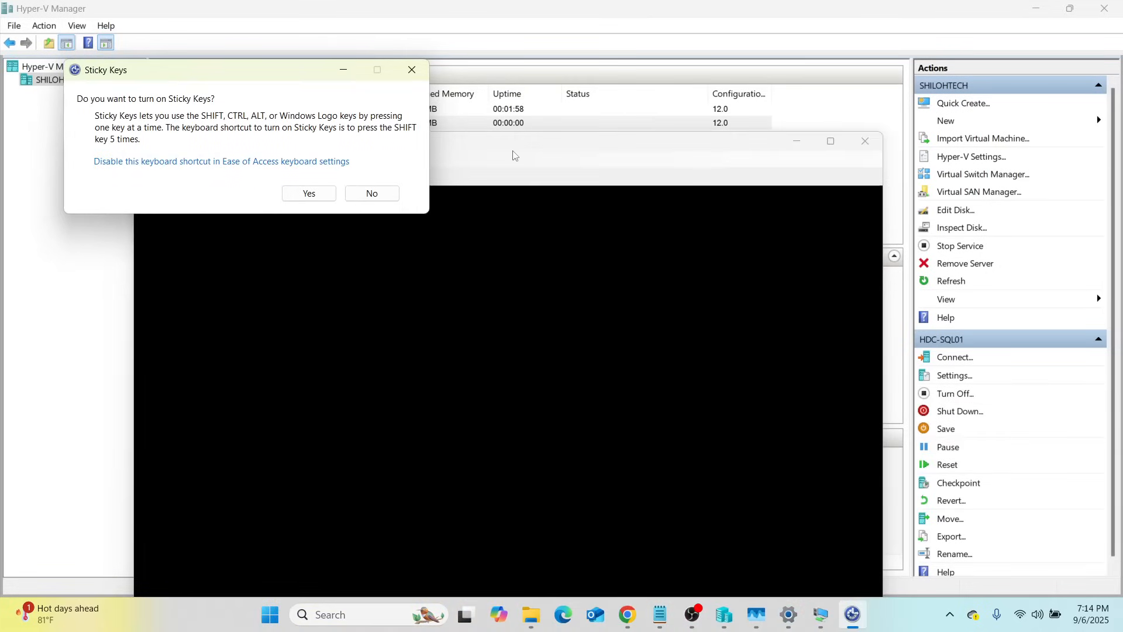
left_click(371, 193)
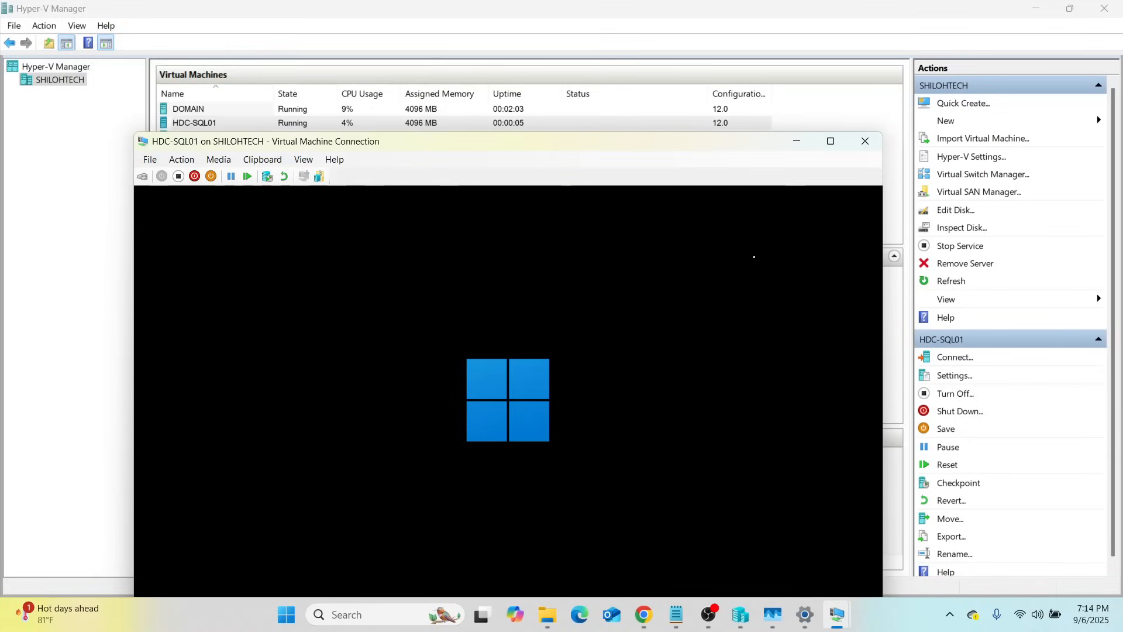
left_click(830, 141)
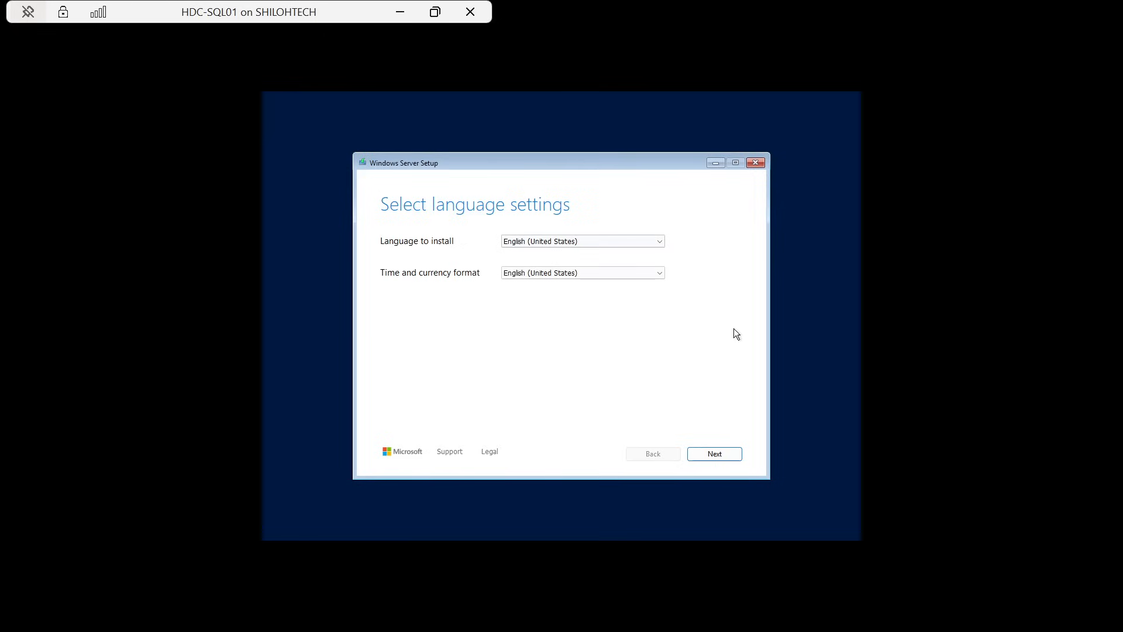
Keep default language and US keyboard, acknowledge disk wipe, and choose Standard Evaluation (Desktop Experience)
left_click(713, 455)
left_click(713, 455)
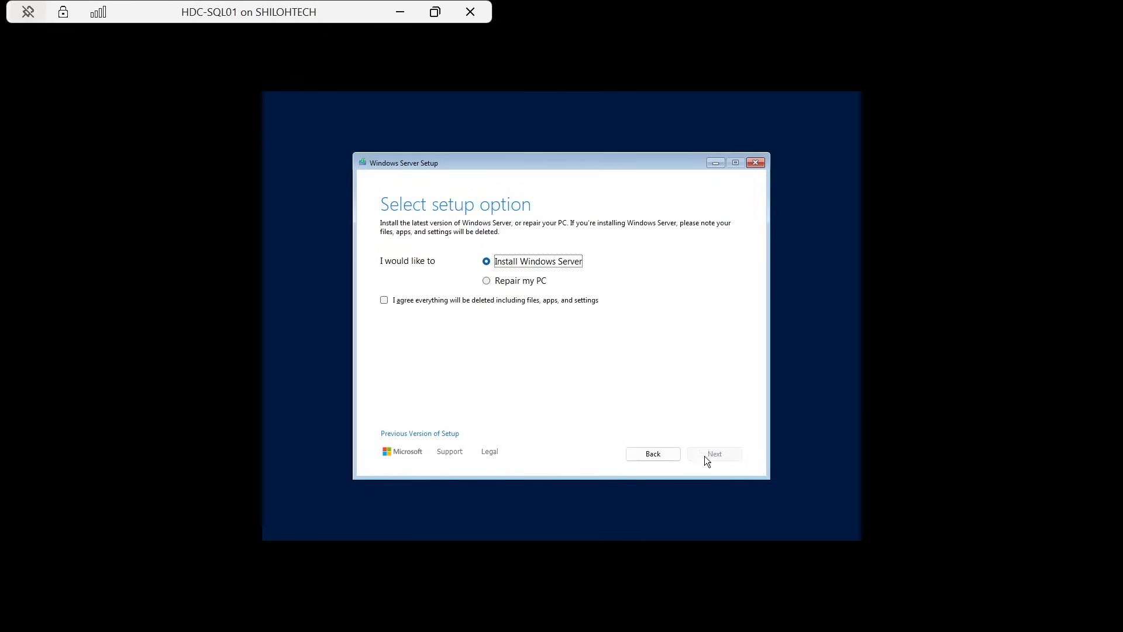
left_click(385, 302)
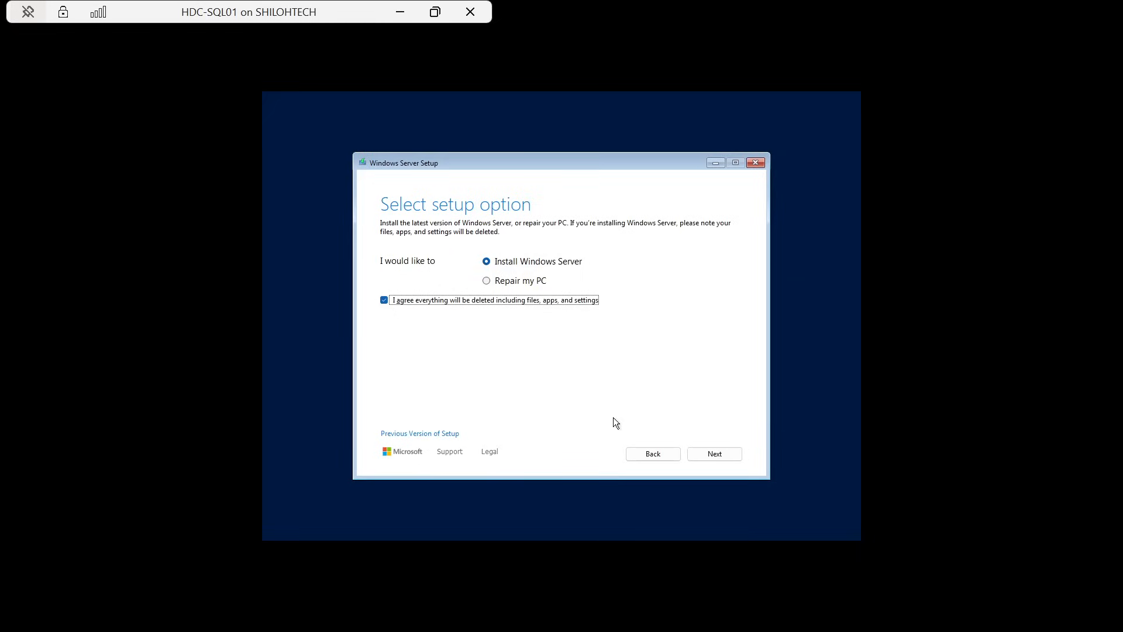
left_click(729, 456)
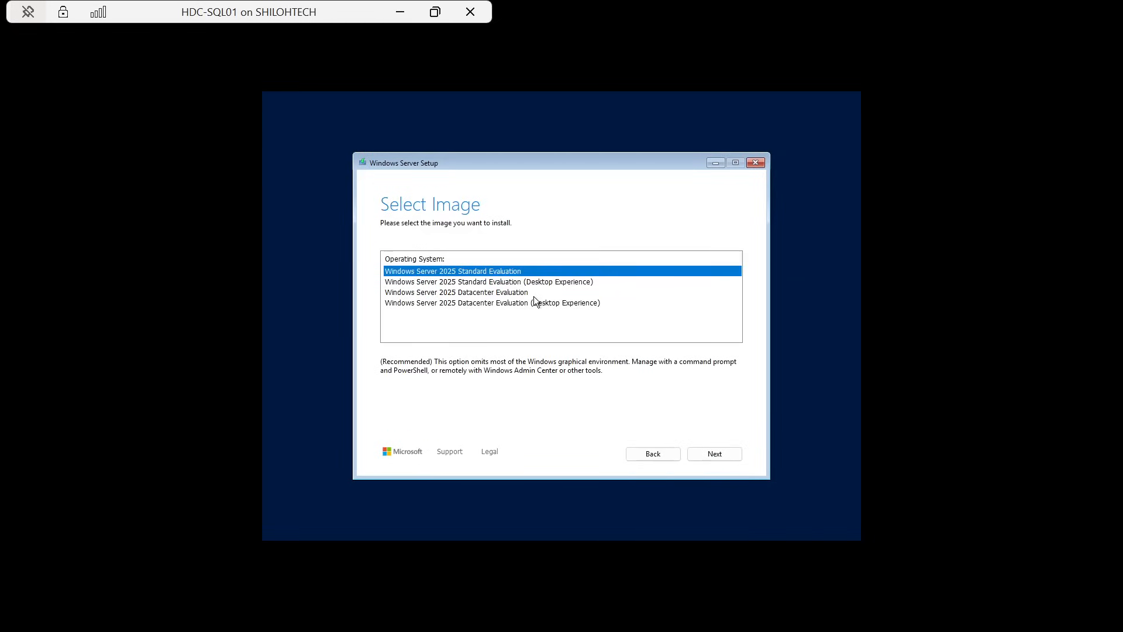
left_click(495, 283)
left_click(702, 452)
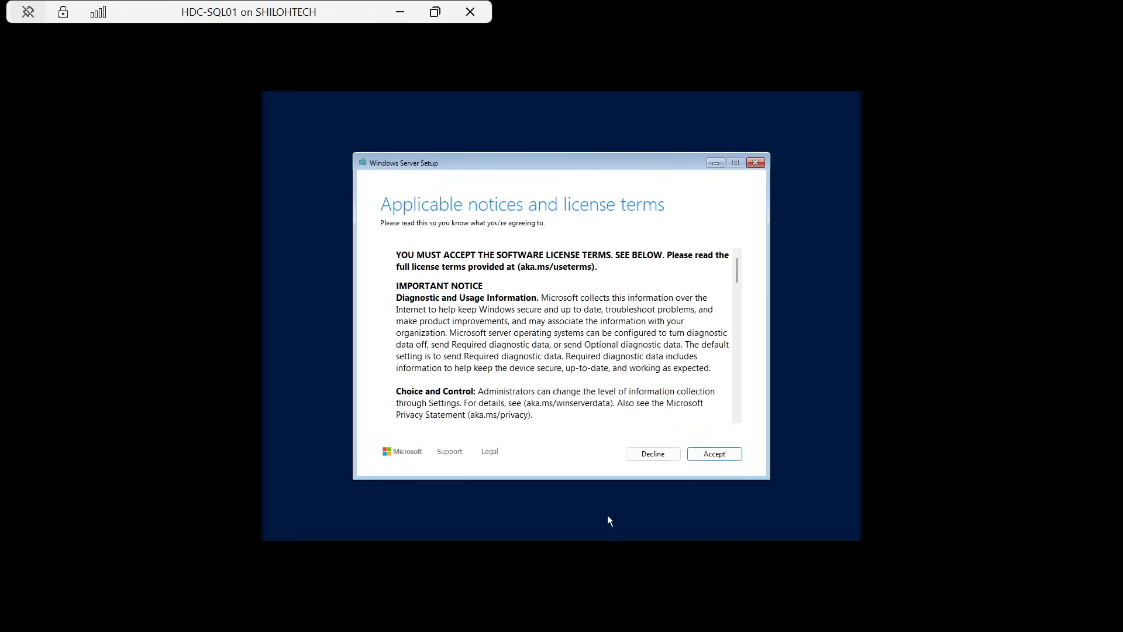
Accept the license, install onto Disk 0, and return to the virtual machine list
left_click(708, 456)
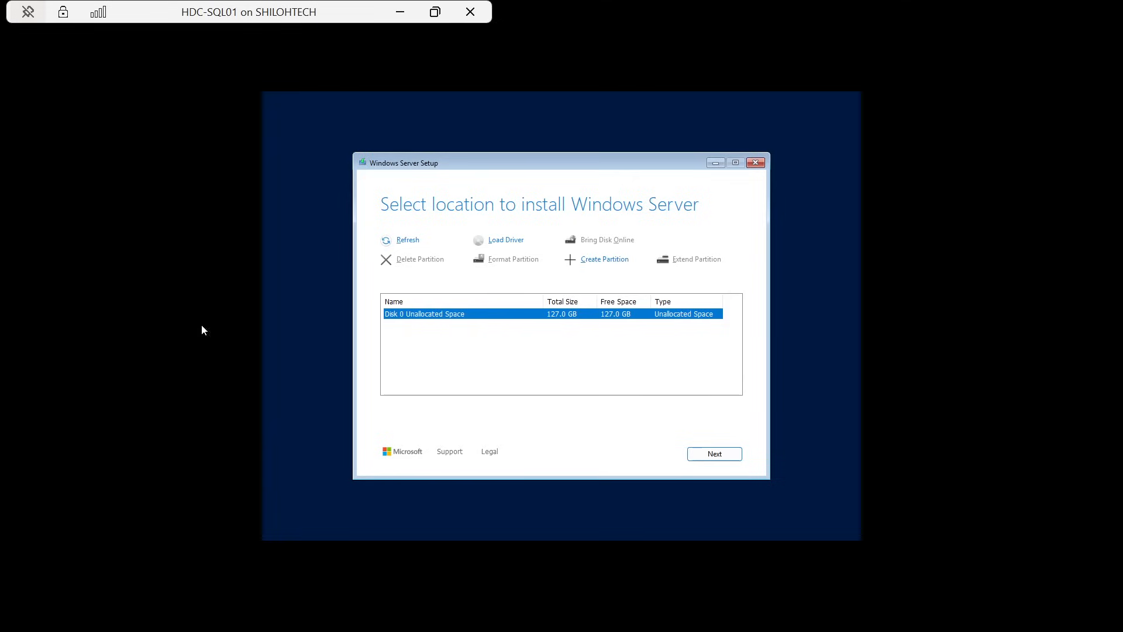
left_click(732, 454)
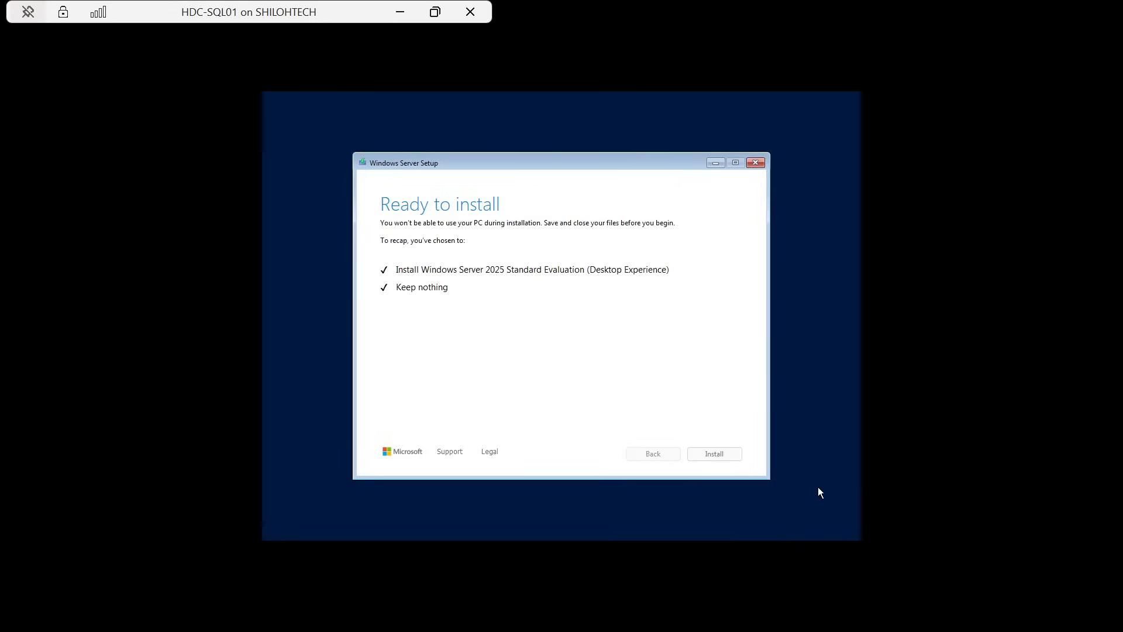
left_click(713, 454)
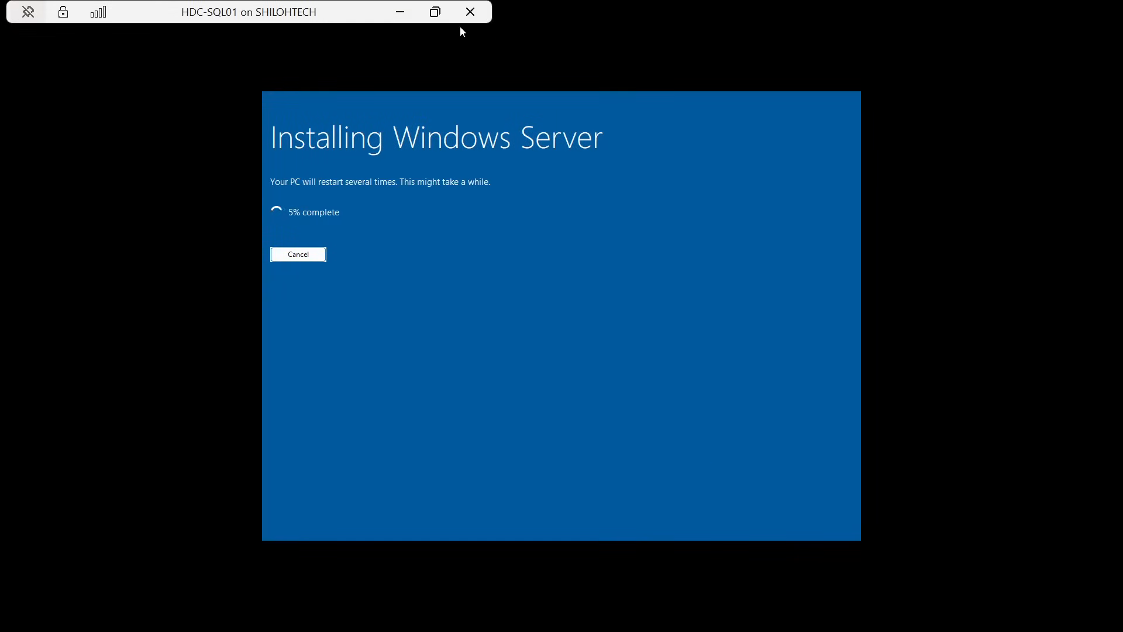
left_click(434, 12)
left_click(219, 183)
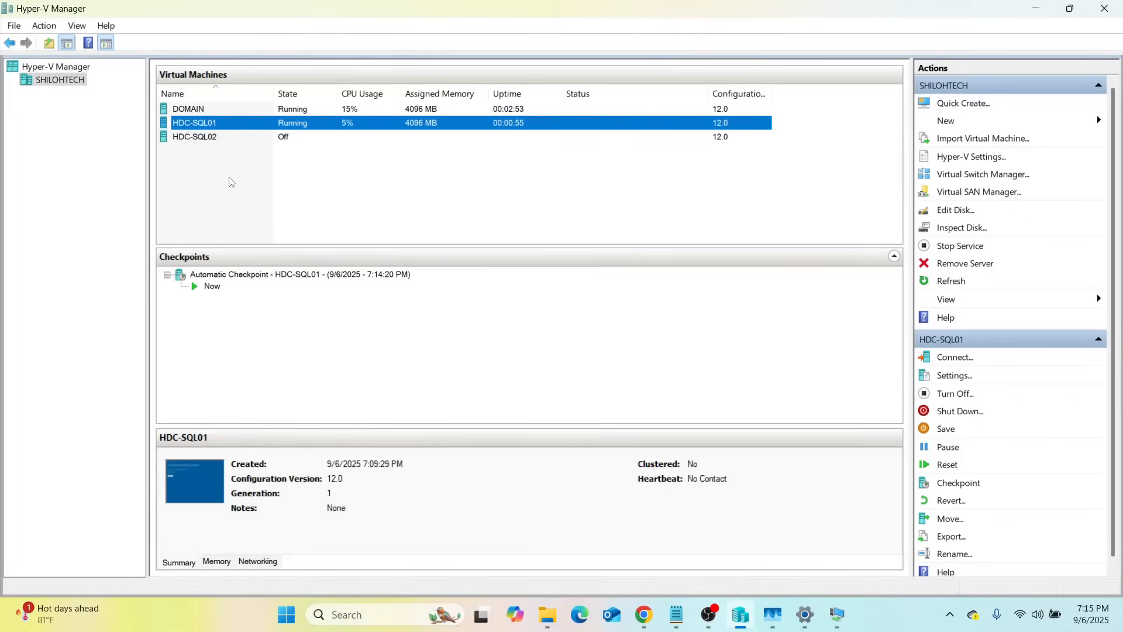
Connect to HDC-SQL02 and power it on to boot from the ISO
right_click(214, 138)
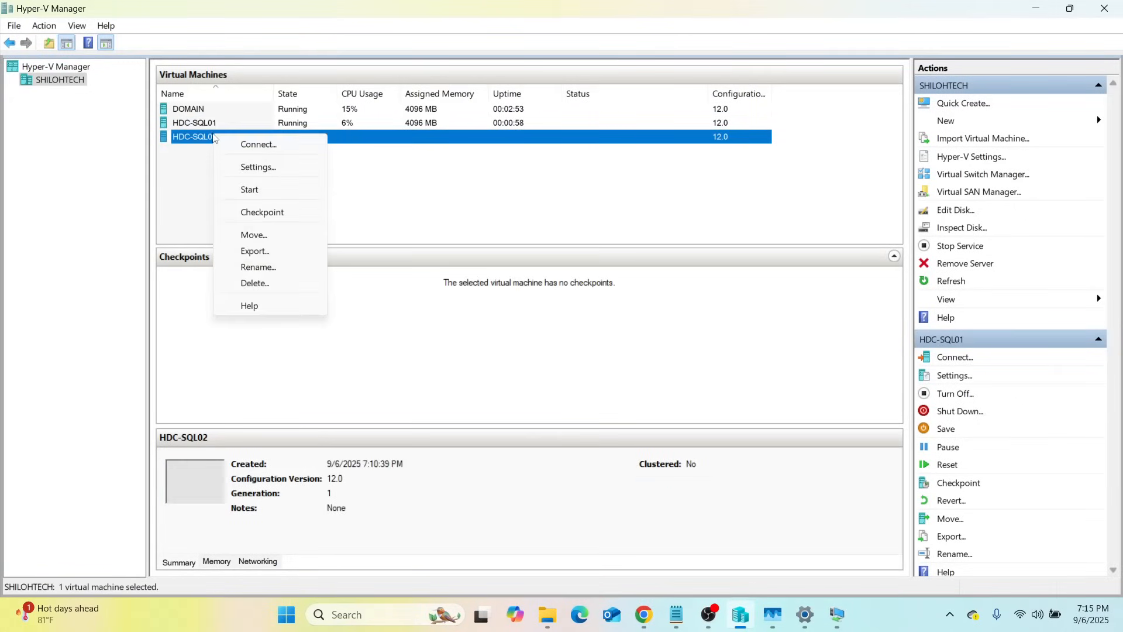
left_click(275, 144)
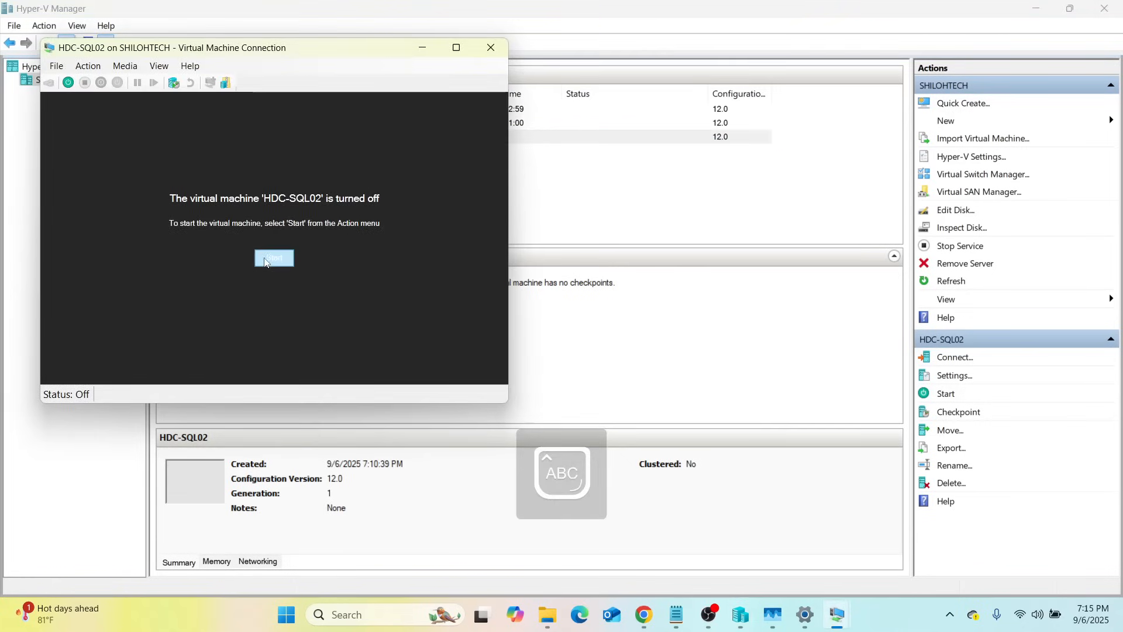
left_click(273, 259)
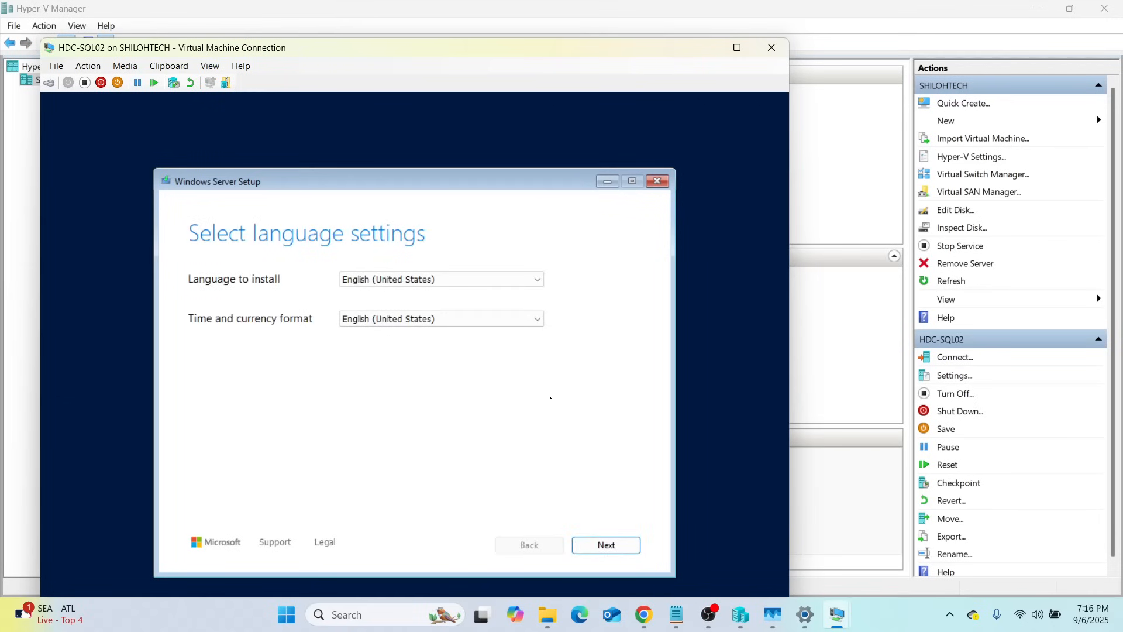
Keep the default language and US keyboard, and agree that everything on the disk will be deleted
left_click(614, 546)
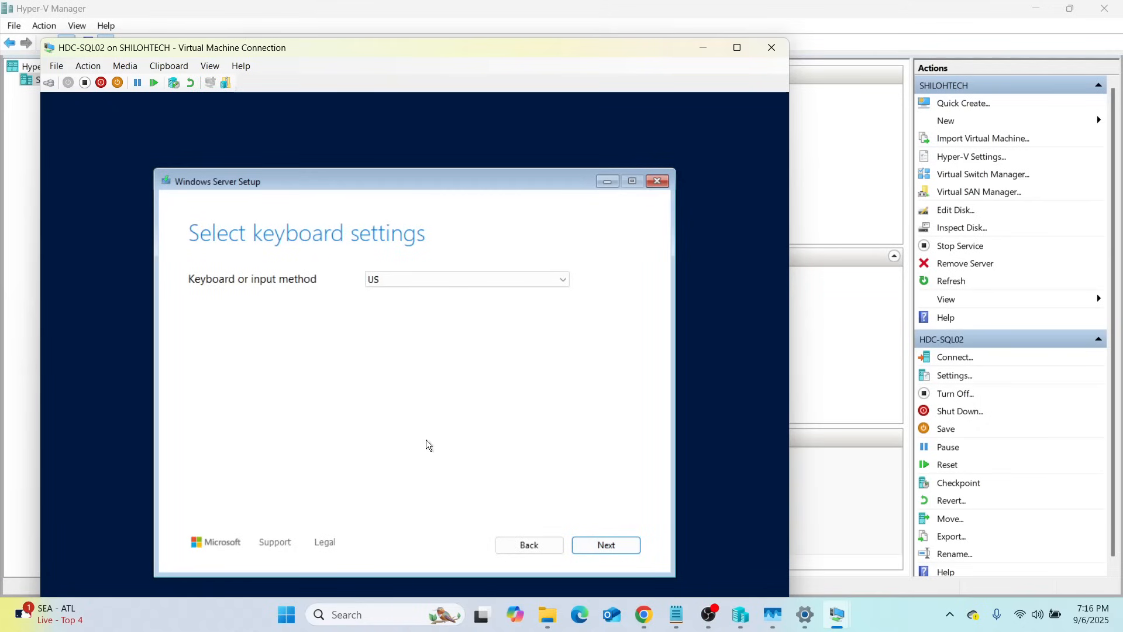
left_click(520, 542)
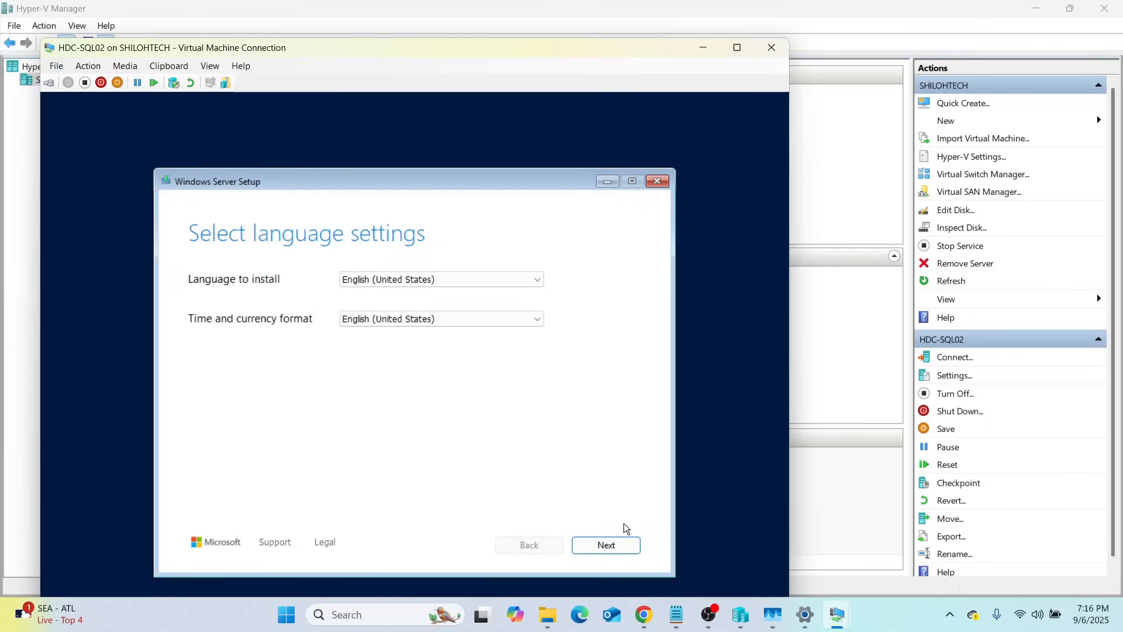
left_click(620, 548)
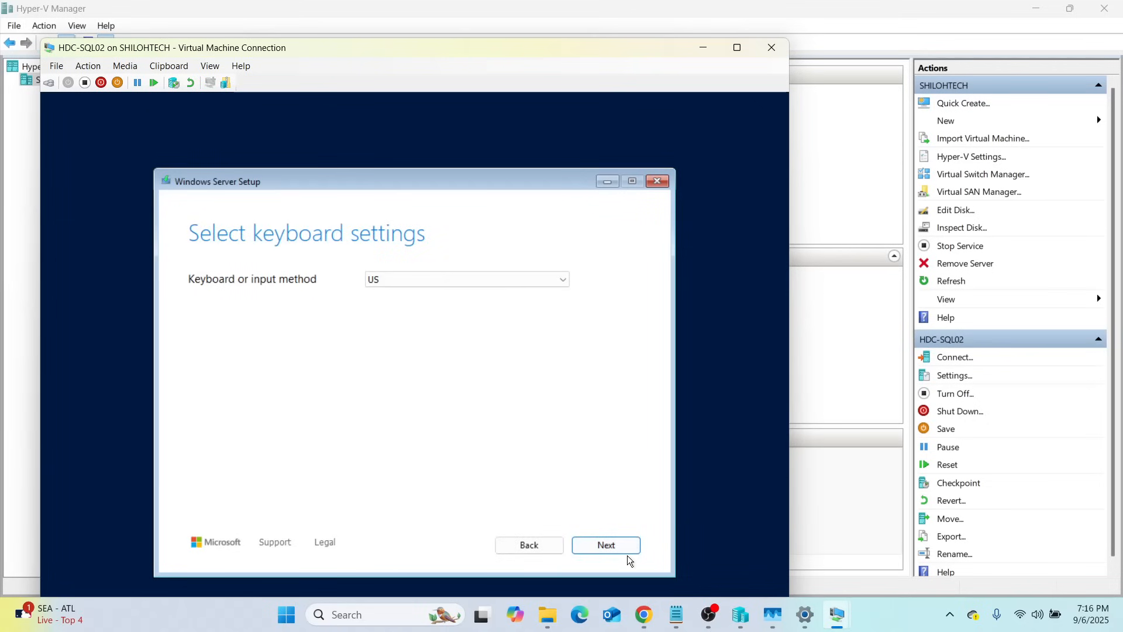
left_click(618, 544)
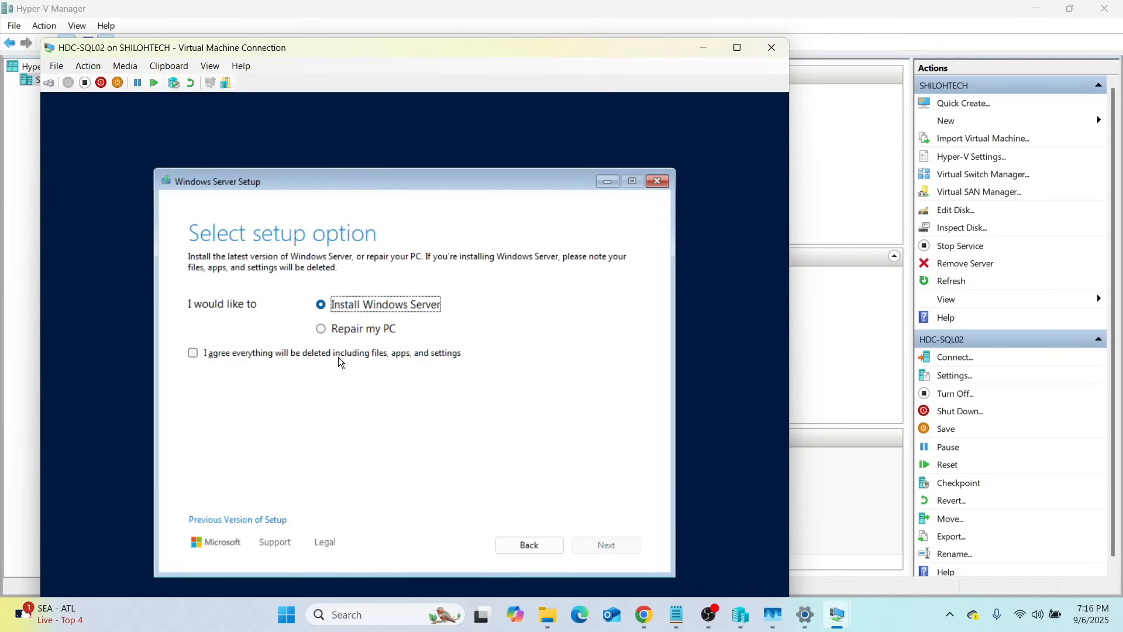
left_click(193, 352)
left_click(613, 544)
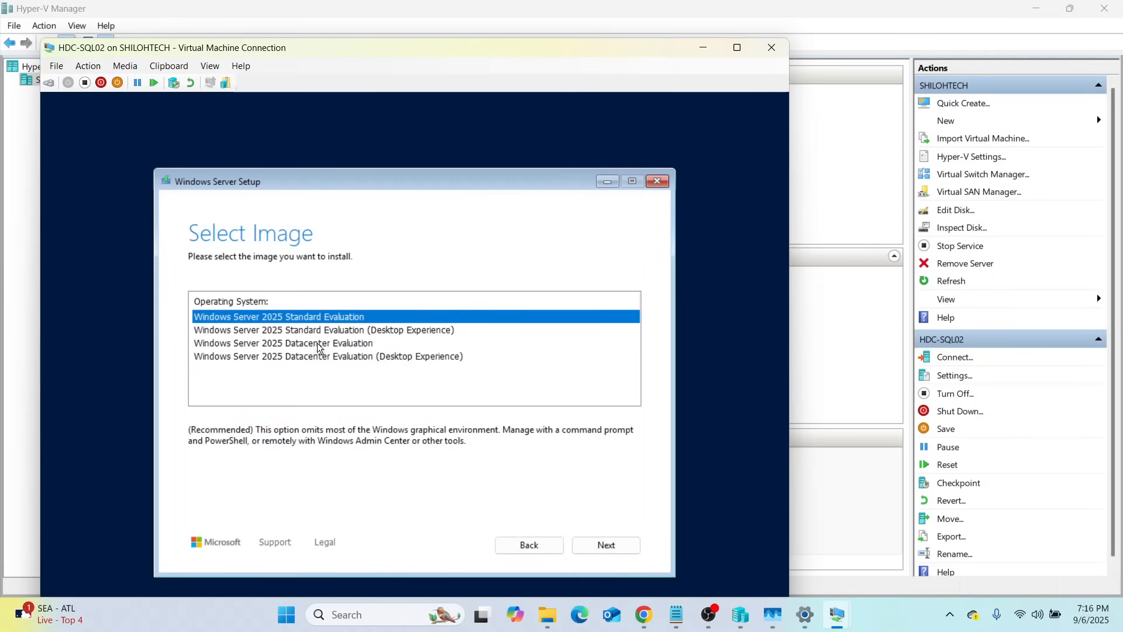
Install Standard Evaluation (Desktop Experience) on Disk 0, accepting the license, then minimize the HDC-SQL02 window
left_click(314, 326)
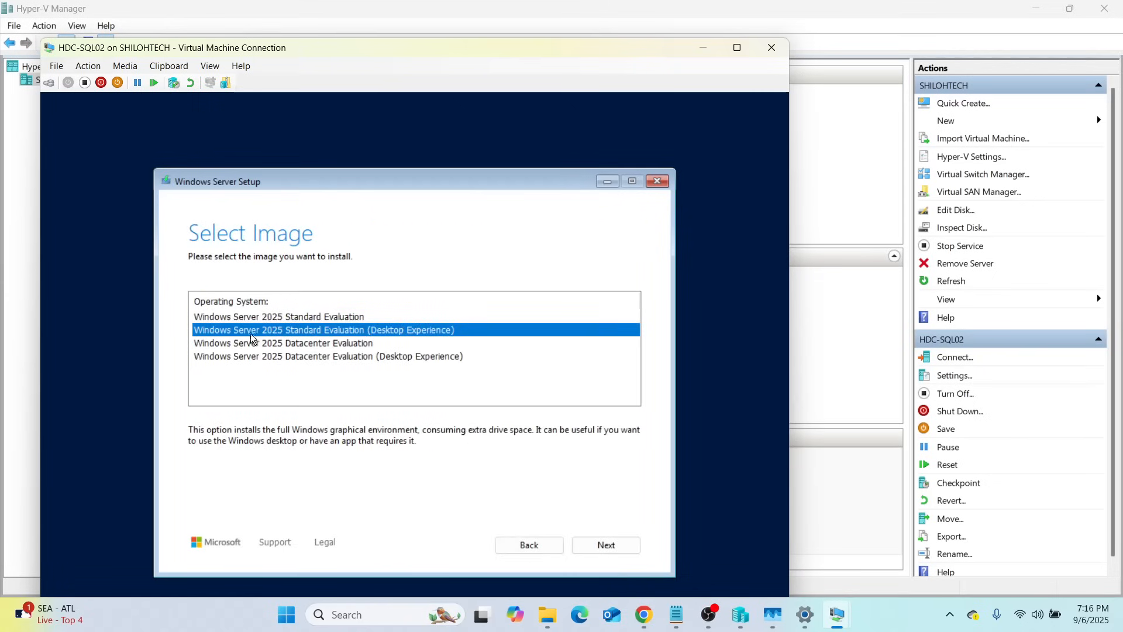
left_click(612, 545)
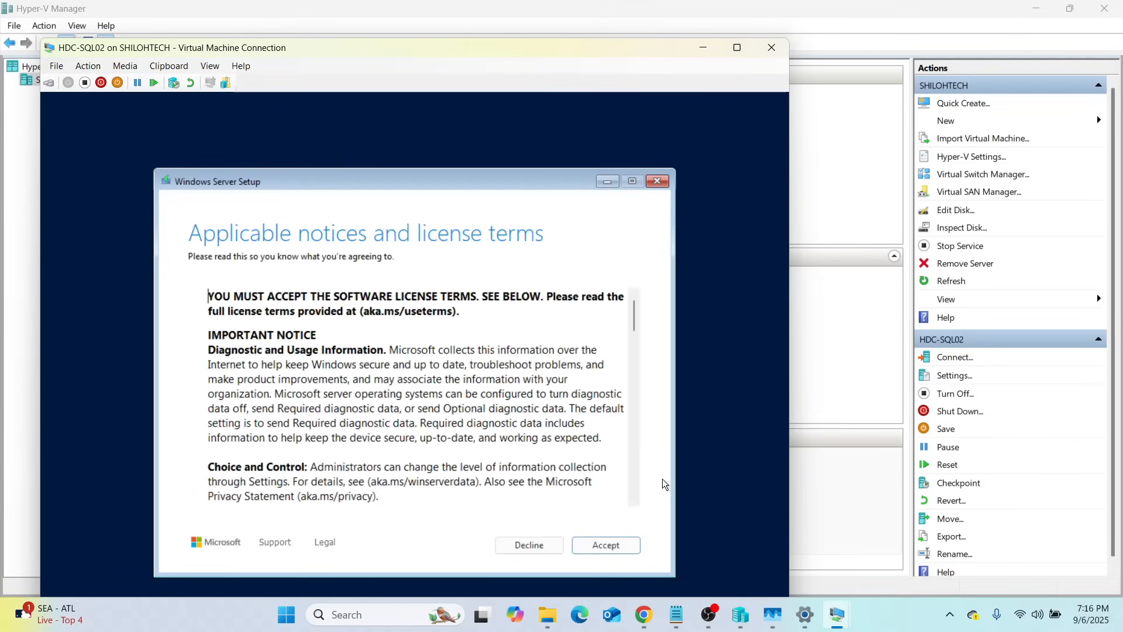
left_click(592, 546)
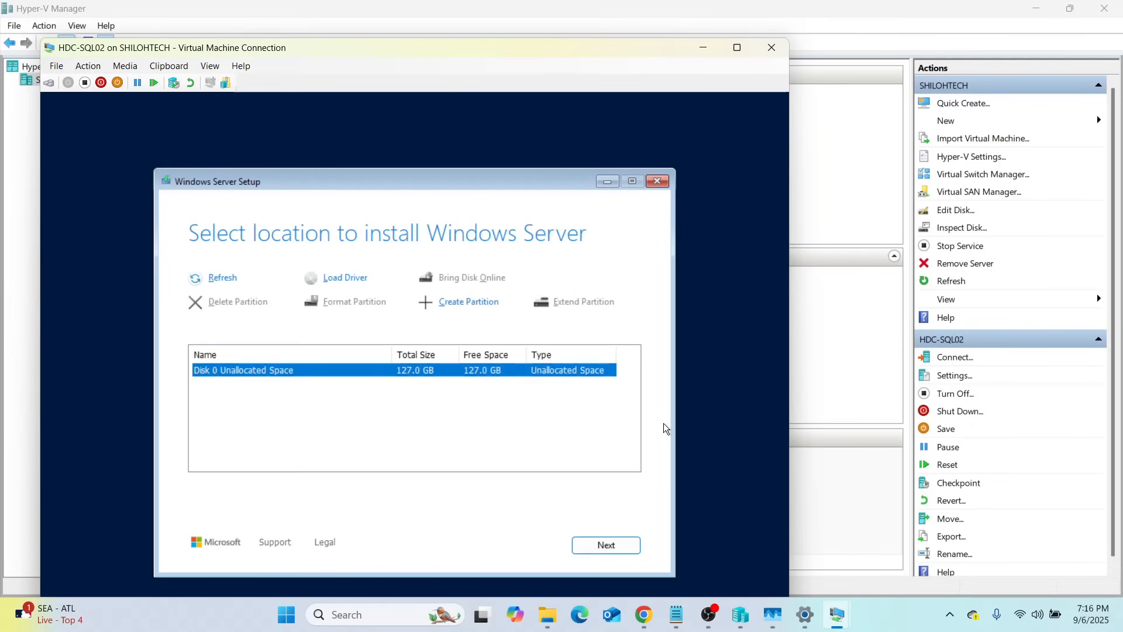
left_click(605, 545)
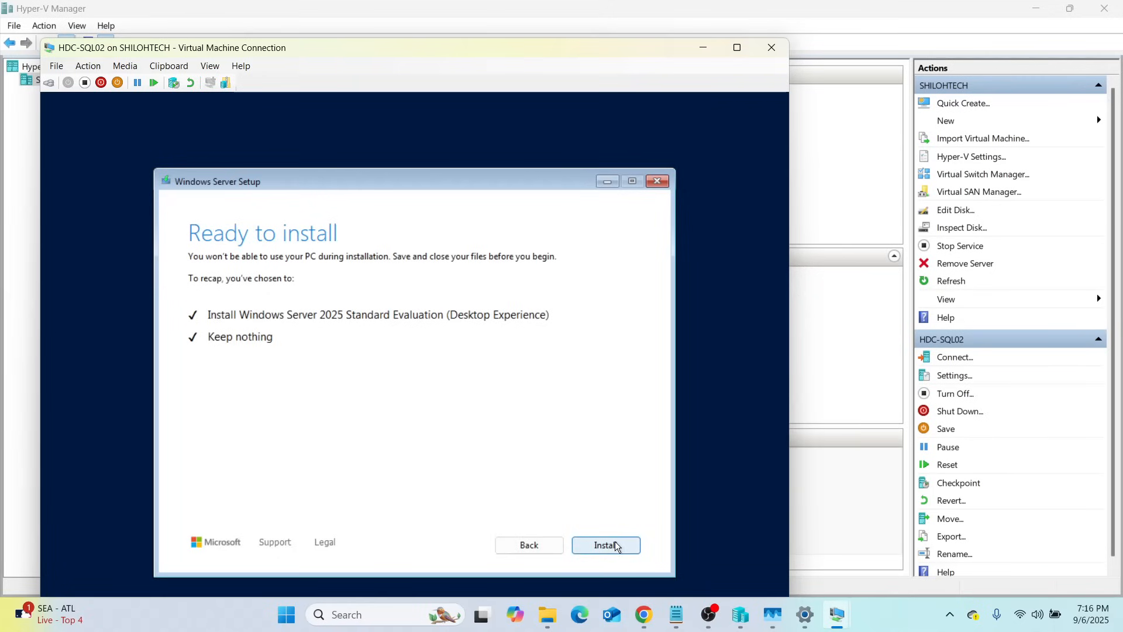
left_click(614, 543)
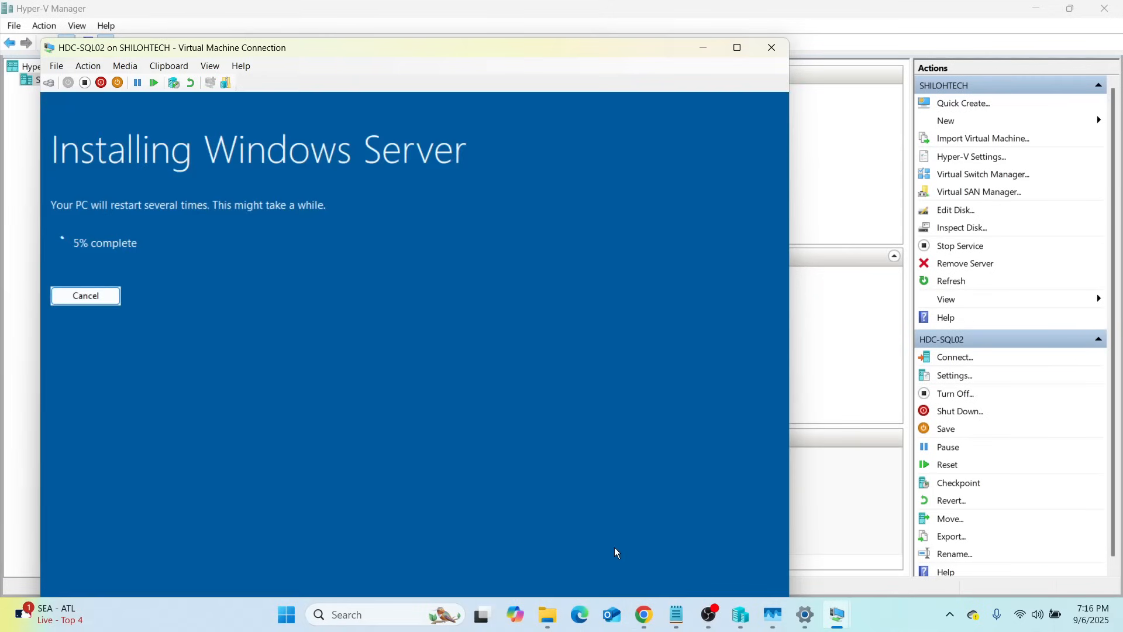
left_click(696, 51)
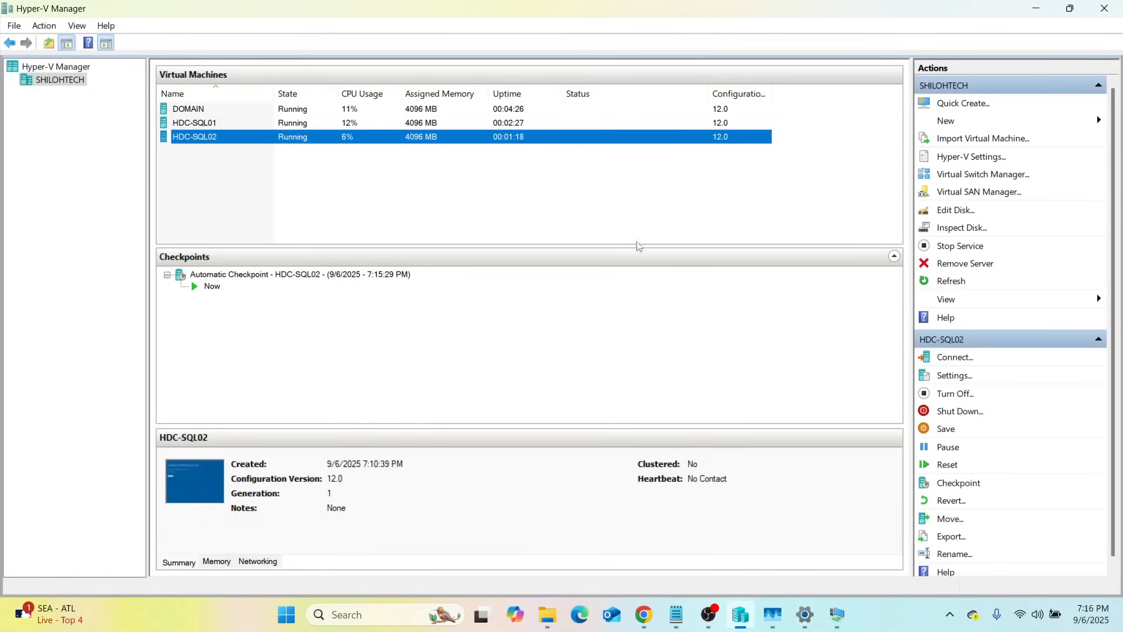
mouse_move(837, 627)
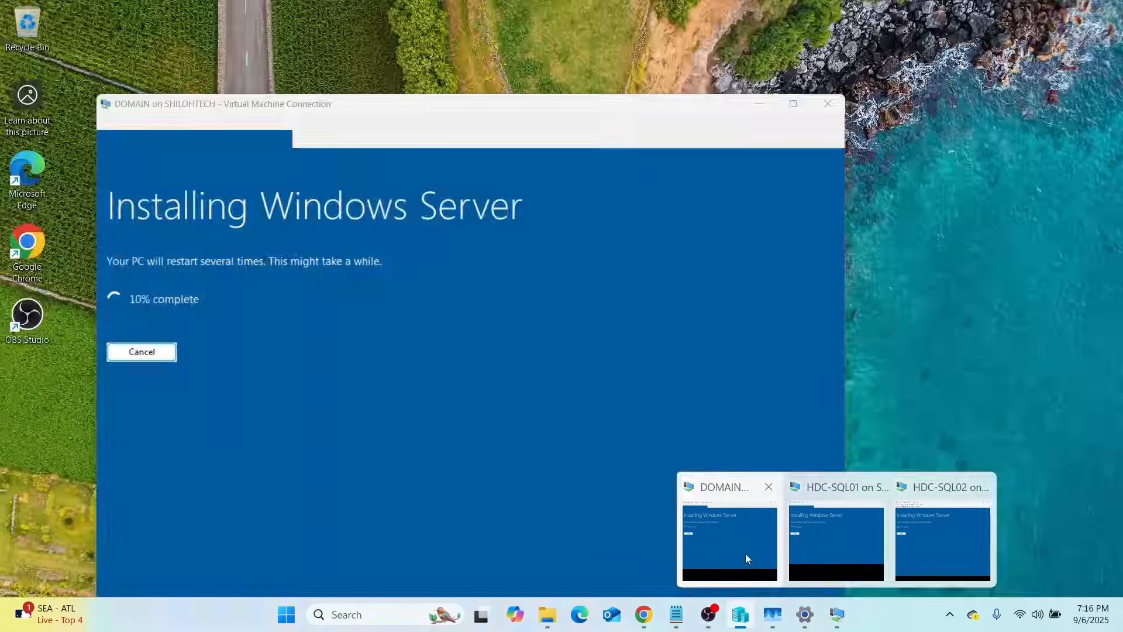
left_click(745, 553)
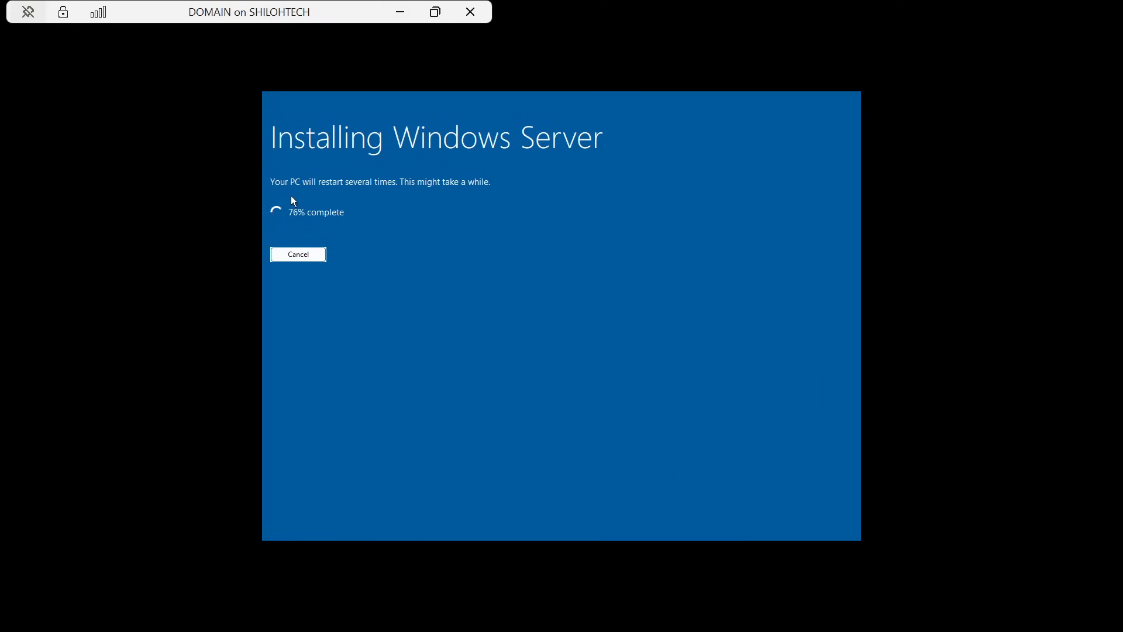
left_click(397, 11)
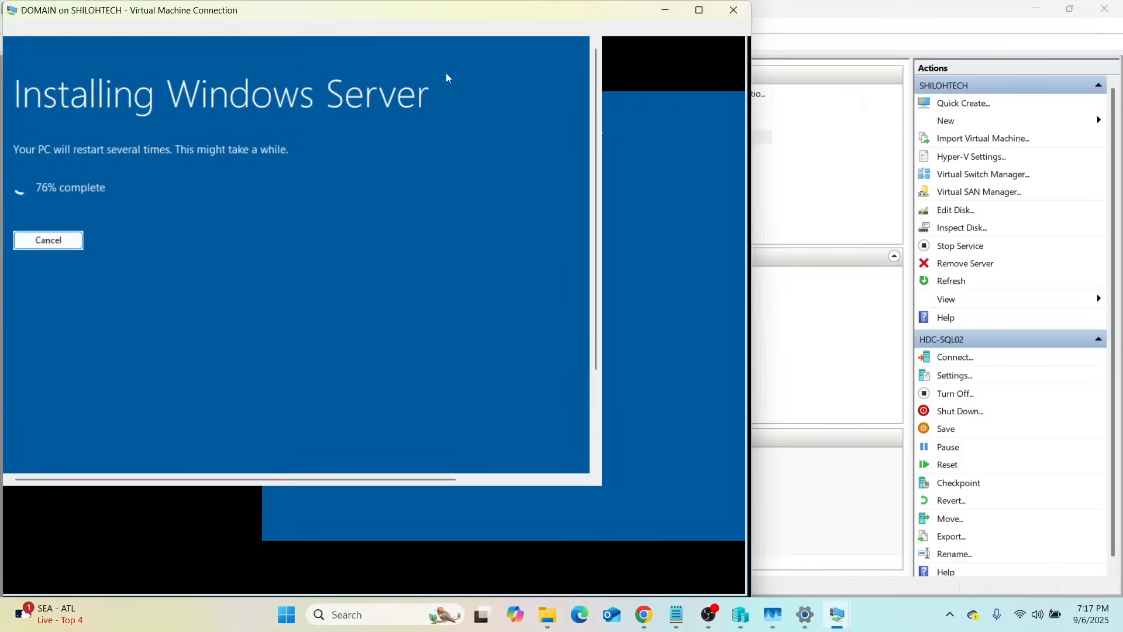
mouse_move(844, 617)
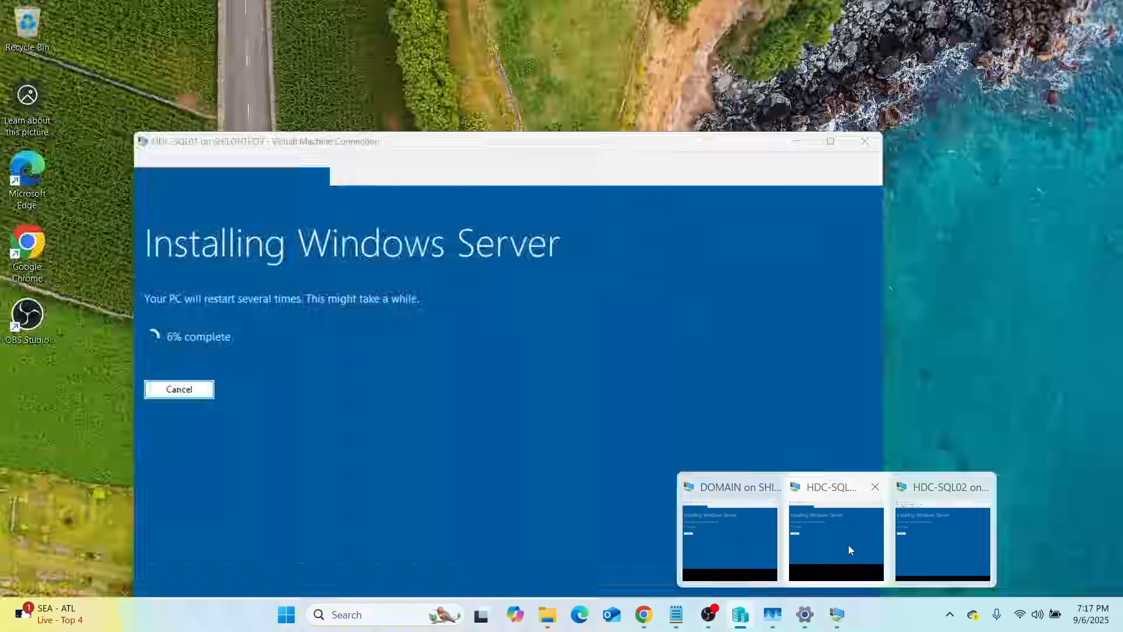
left_click(848, 545)
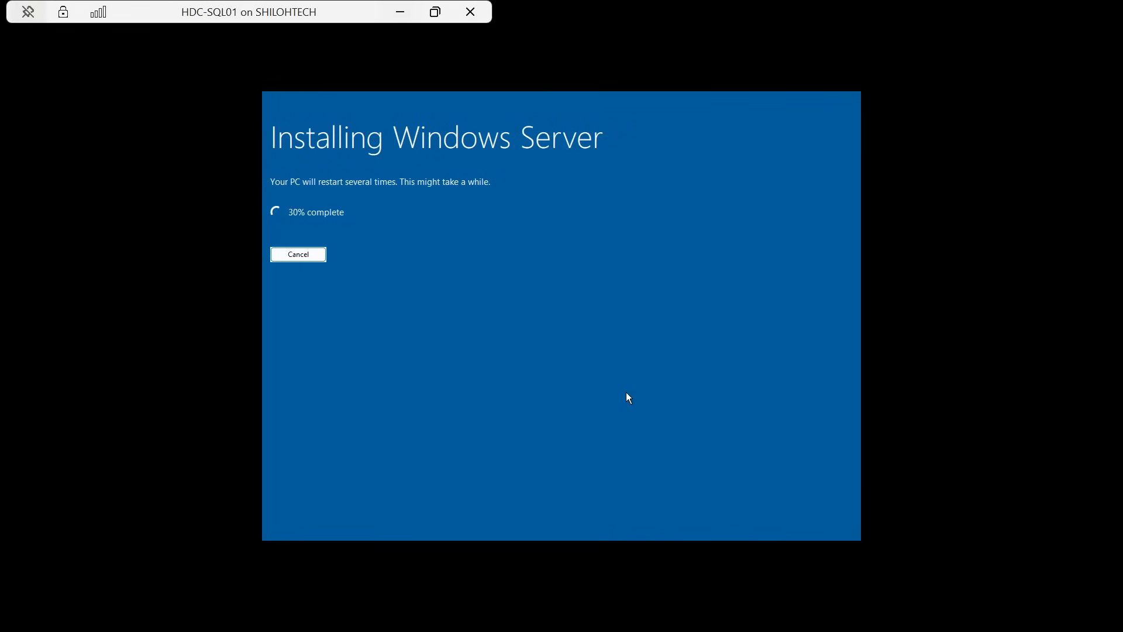
left_click(400, 12)
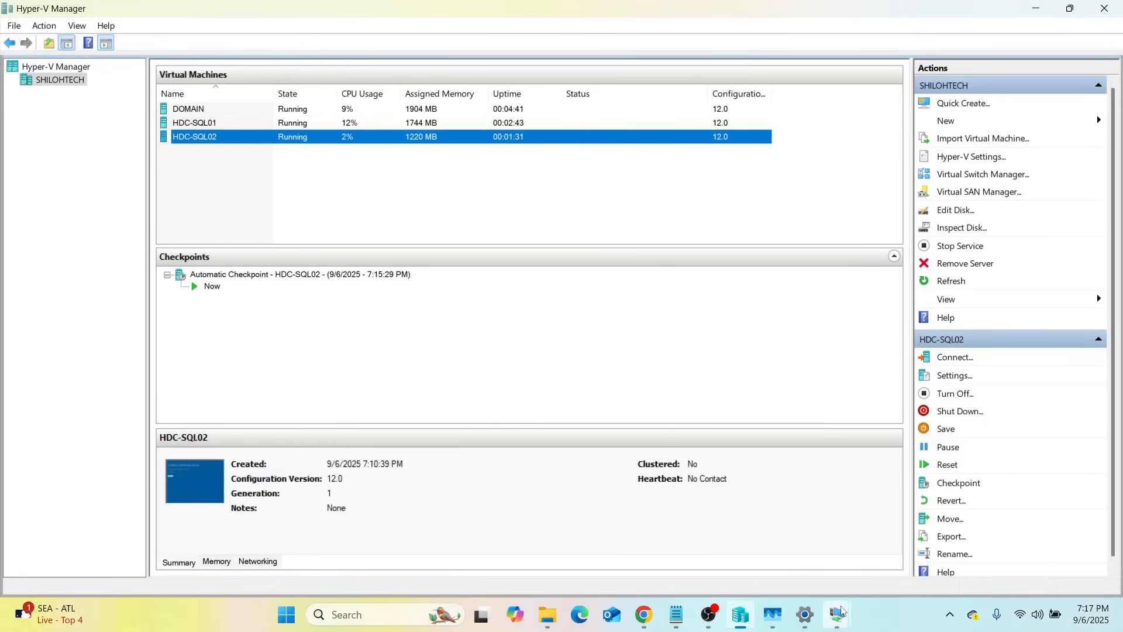
mouse_move(838, 616)
left_click(928, 538)
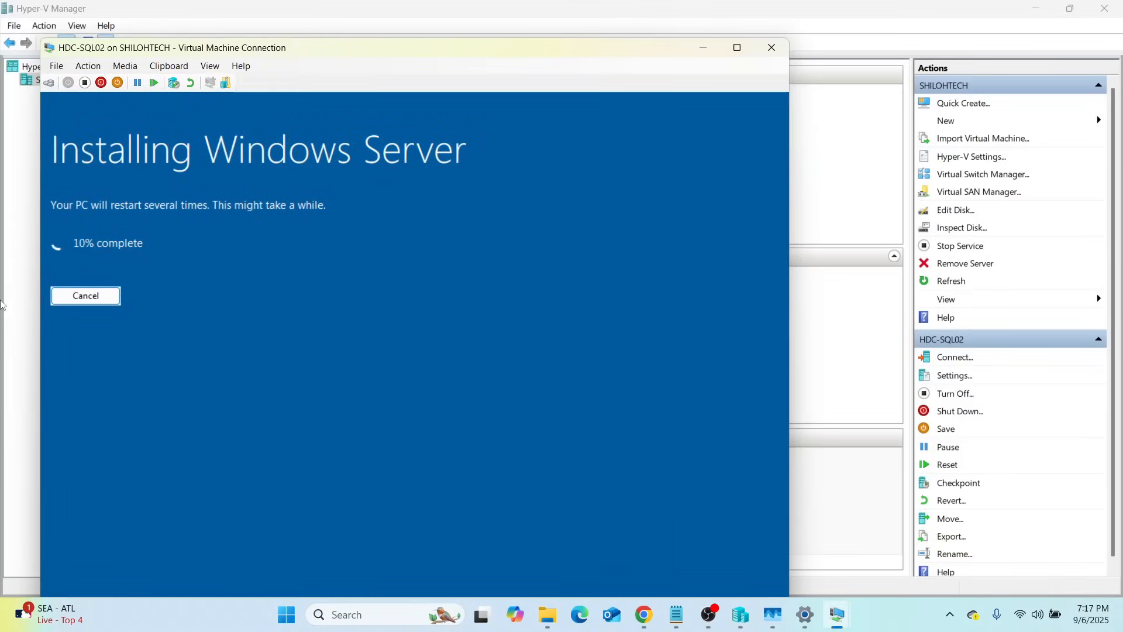
left_click(704, 49)
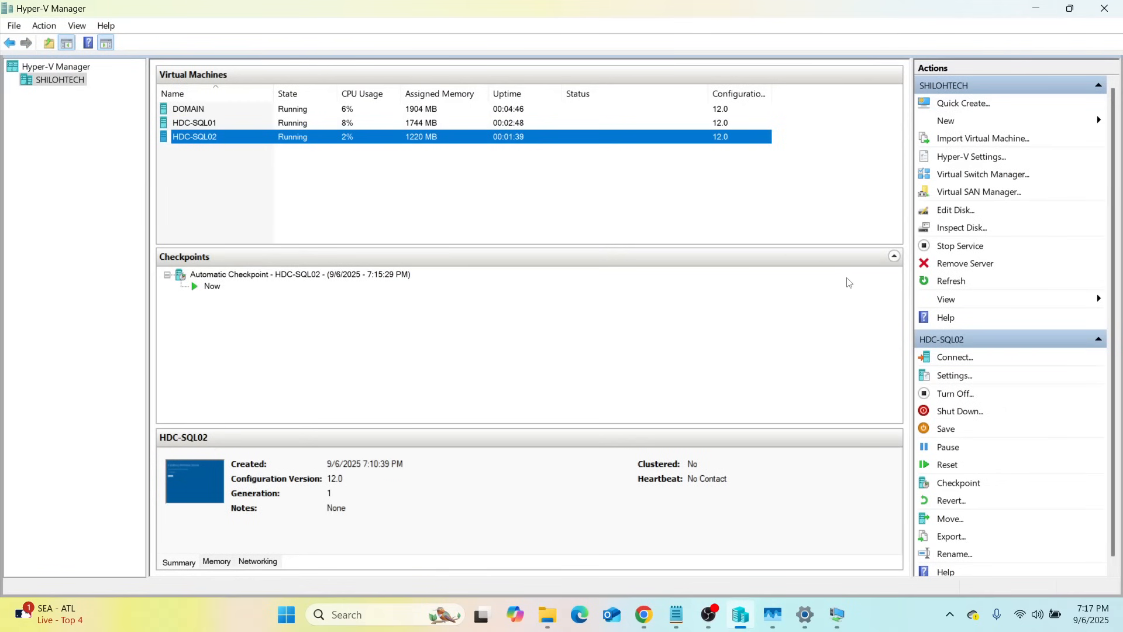
mouse_move(837, 614)
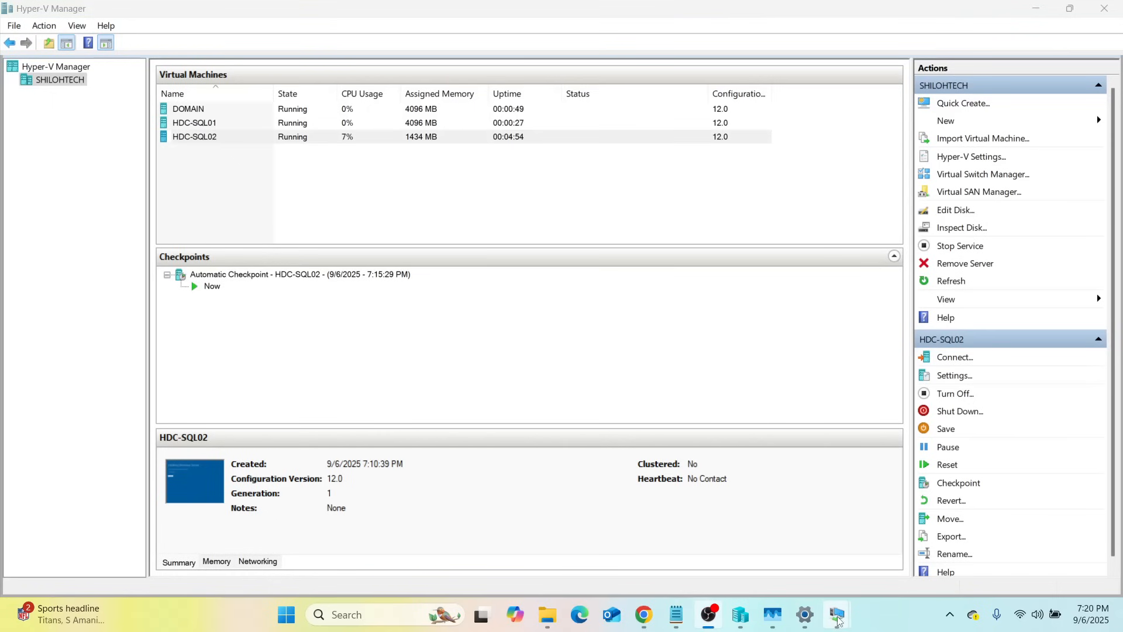
In DOMAIN's VM window, enter the new Administrator password and reveal it to check it
mouse_move(837, 621)
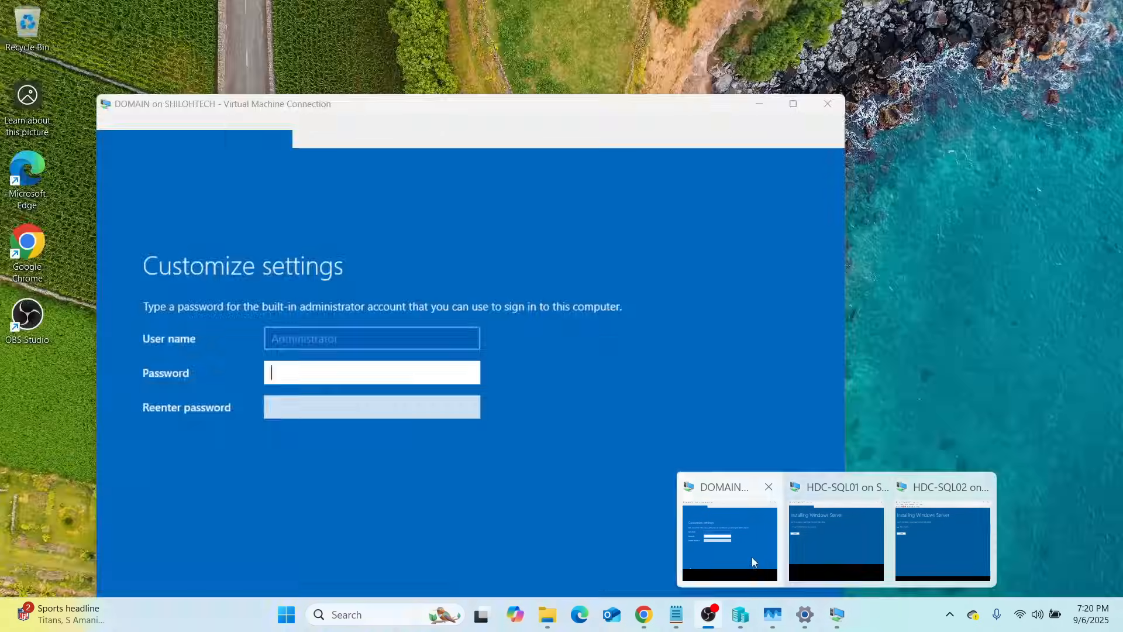
left_click(754, 555)
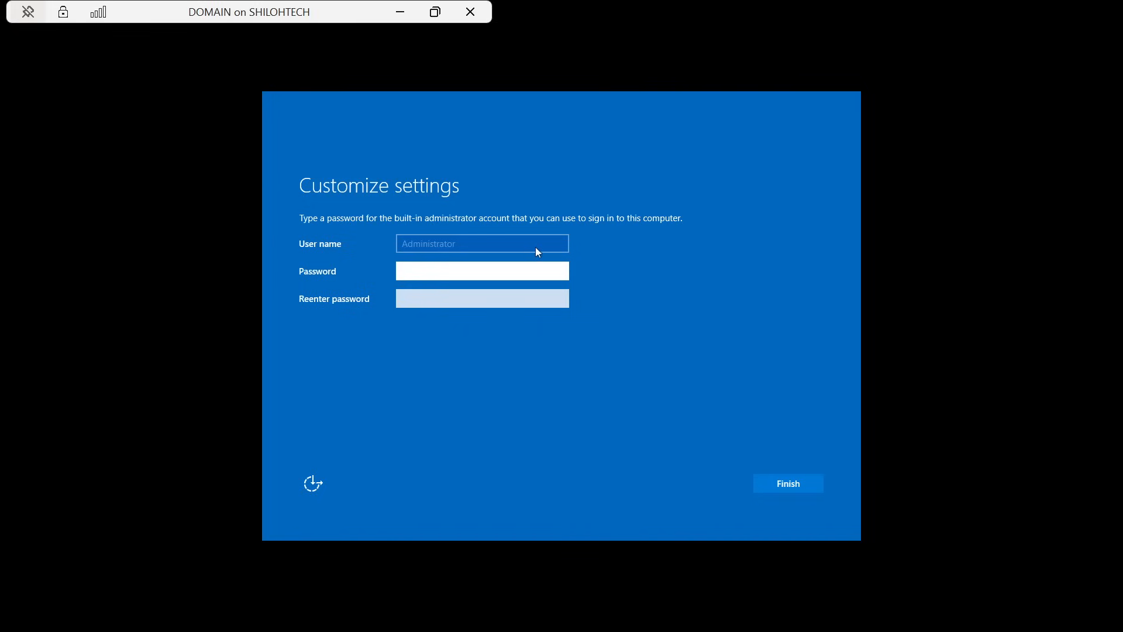
key("Caps_Lock")
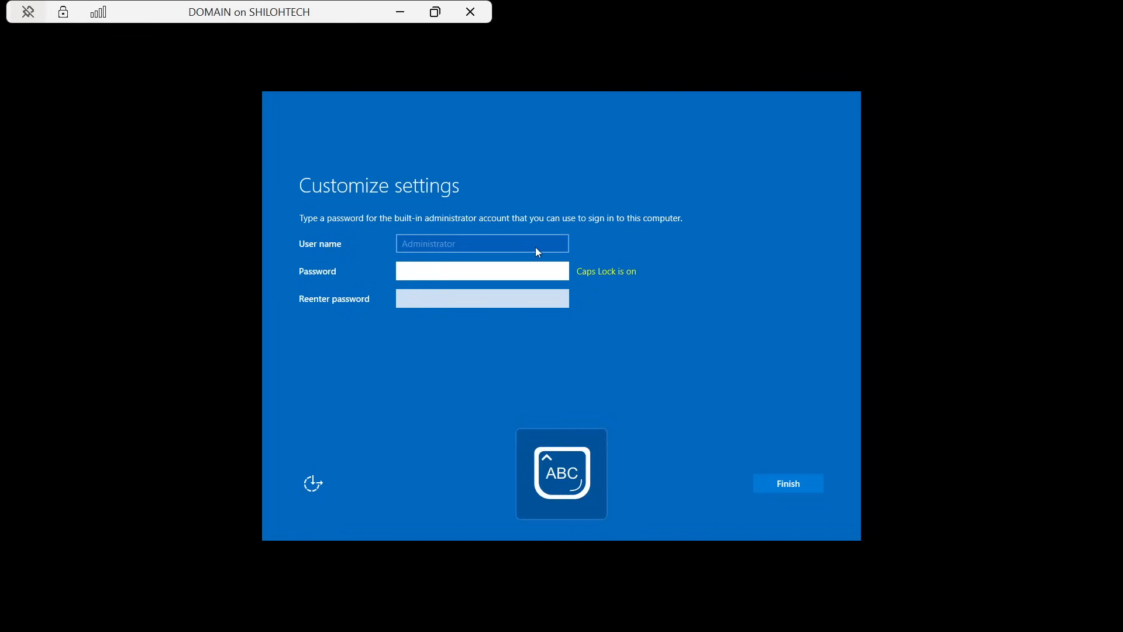
type("•")
key("Caps_Lock")
type("••")
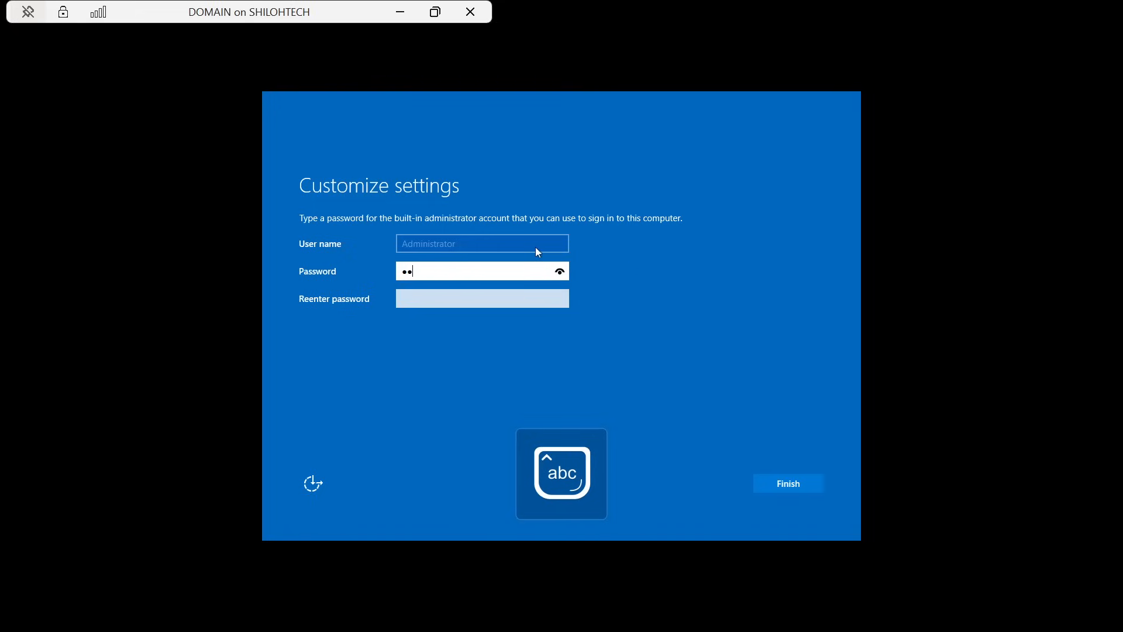
key("BackSpace")
key("BackSpace")
type("••••••")
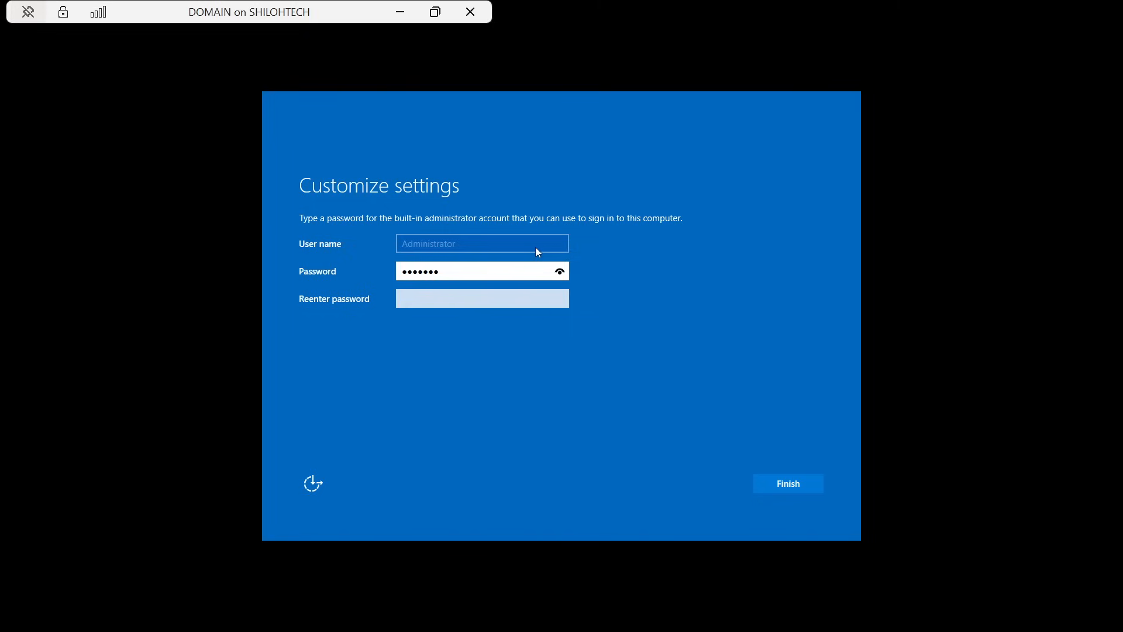
type("••••")
left_click(560, 272)
left_click(559, 273)
Re-enter the password to confirm, finish setup, and leave full screen back to Hyper-V Manager
left_click(425, 302)
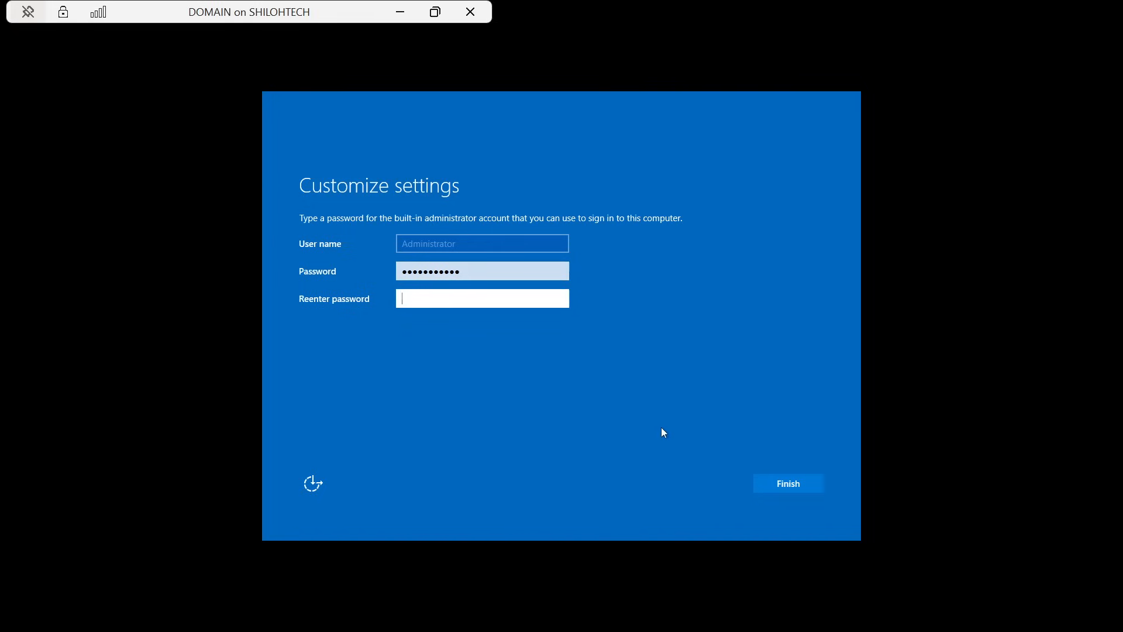
key("Caps_Lock")
key("Caps_Lock")
type("A")
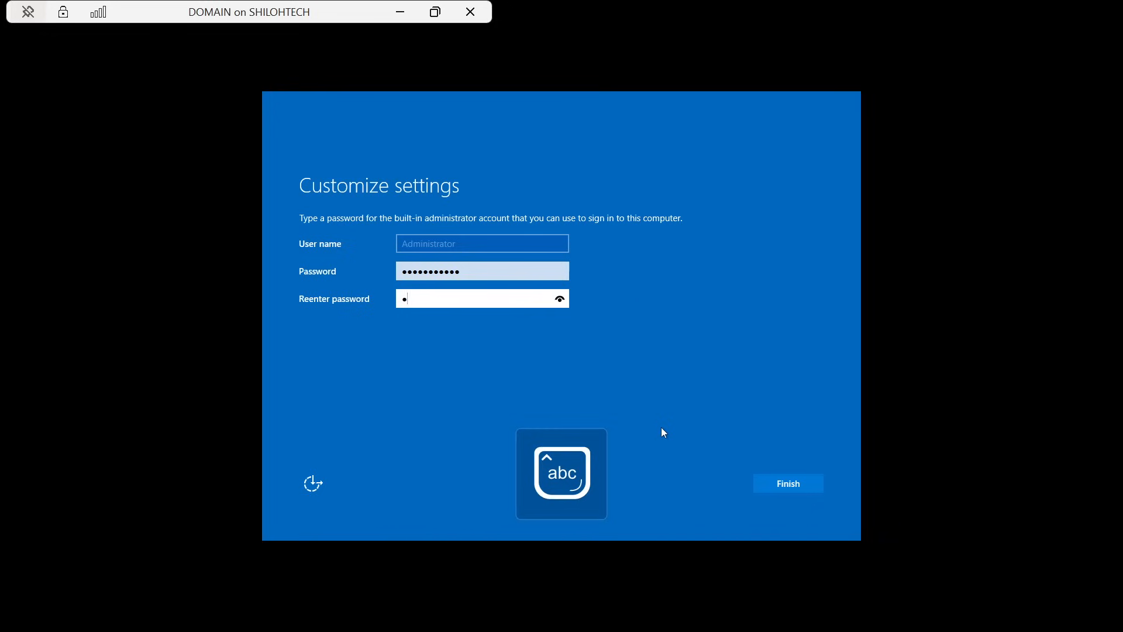
type("m••••••••")
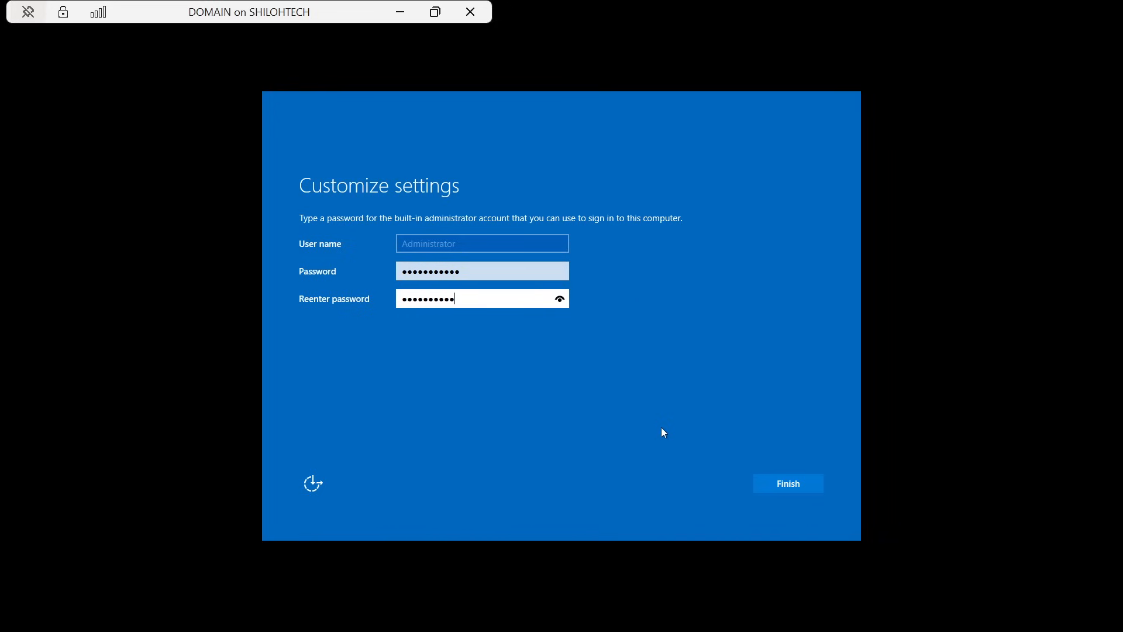
type("•")
left_click(564, 300)
left_click(791, 488)
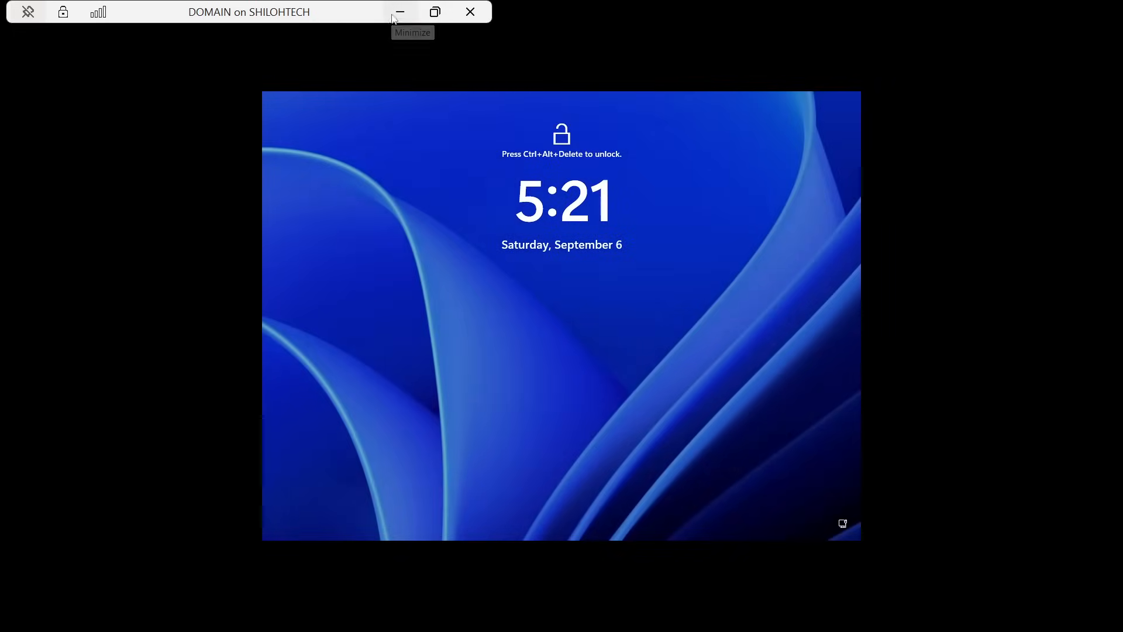
left_click(434, 11)
left_click(781, 555)
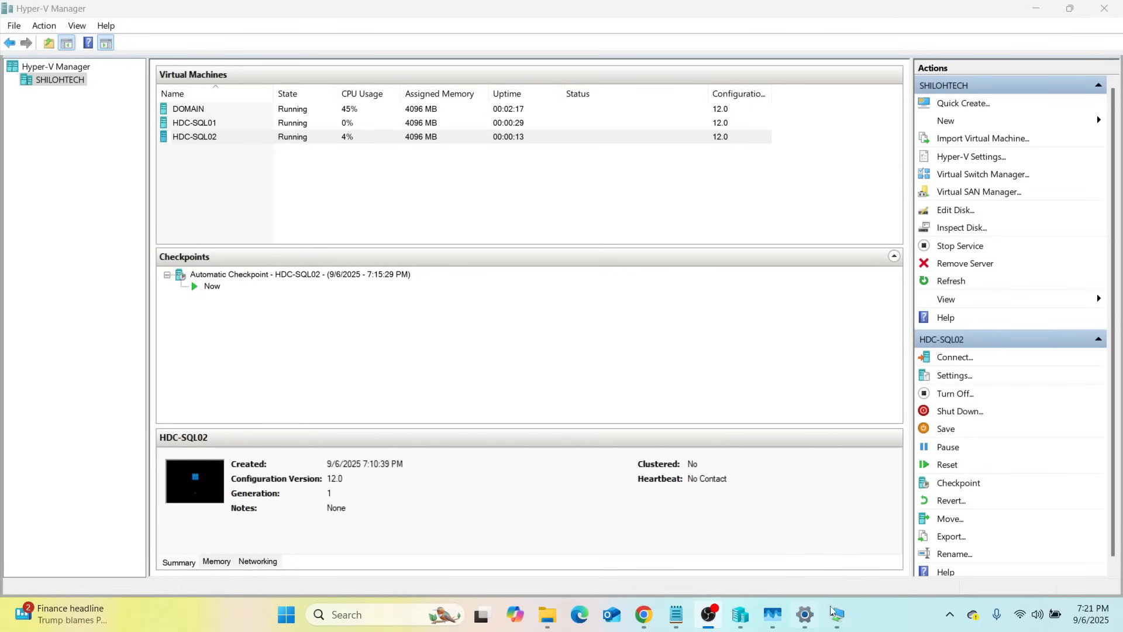
In HDC-SQL01's window, type the Administrator password, fixing a typo, and show it as plain text
mouse_move(837, 614)
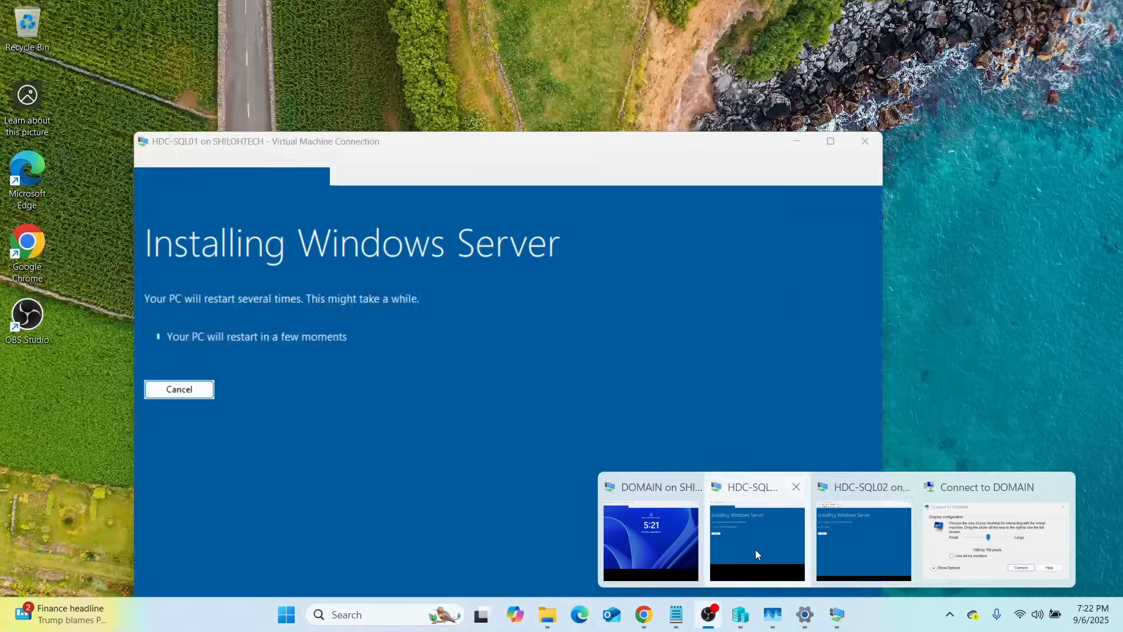
left_click(758, 547)
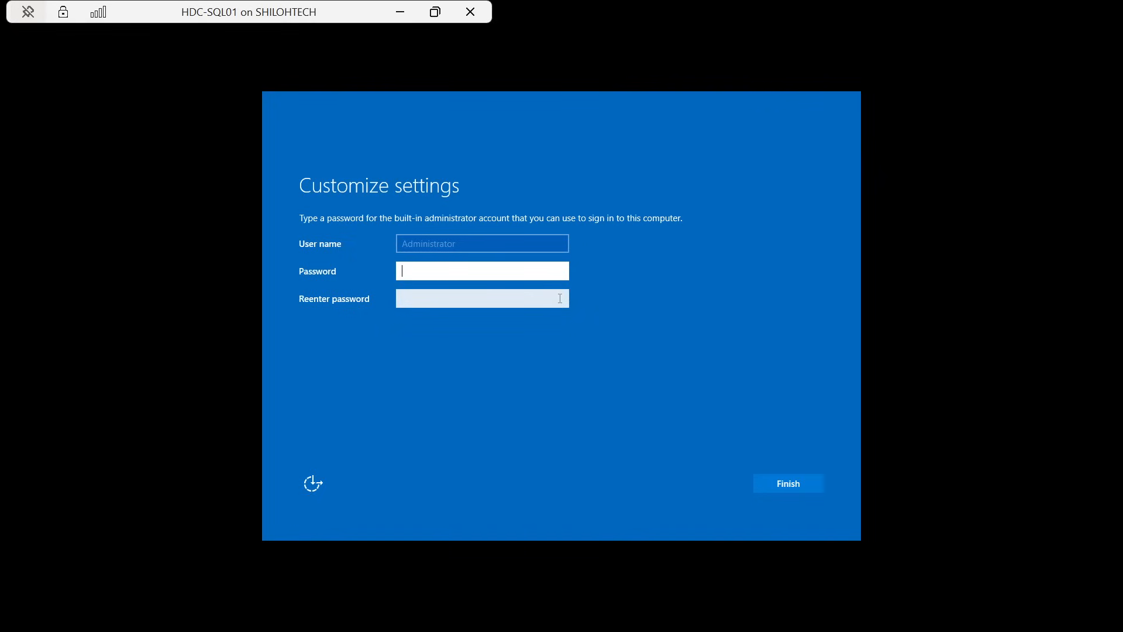
key("Caps_Lock")
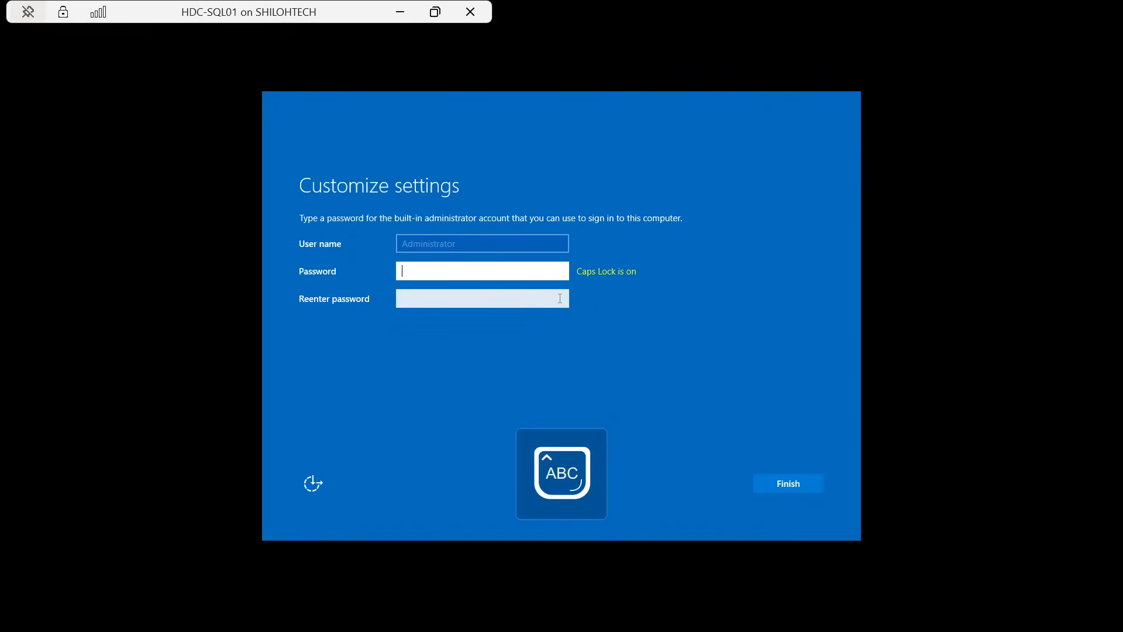
key("Caps_Lock")
key("Caps_Lock")
key("Caps_Lock")
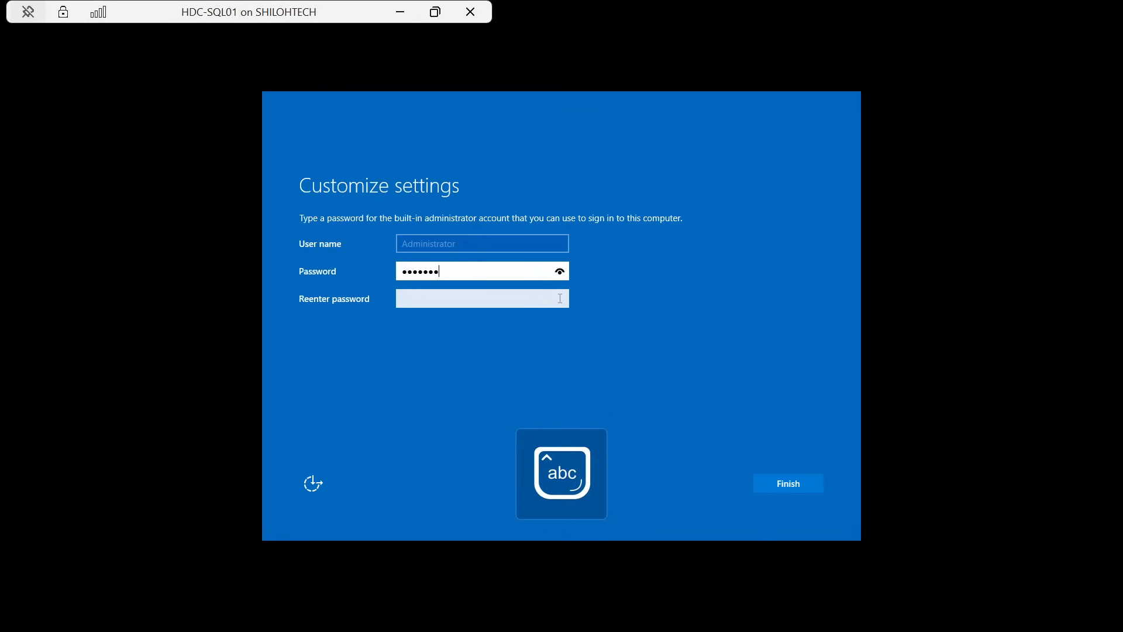
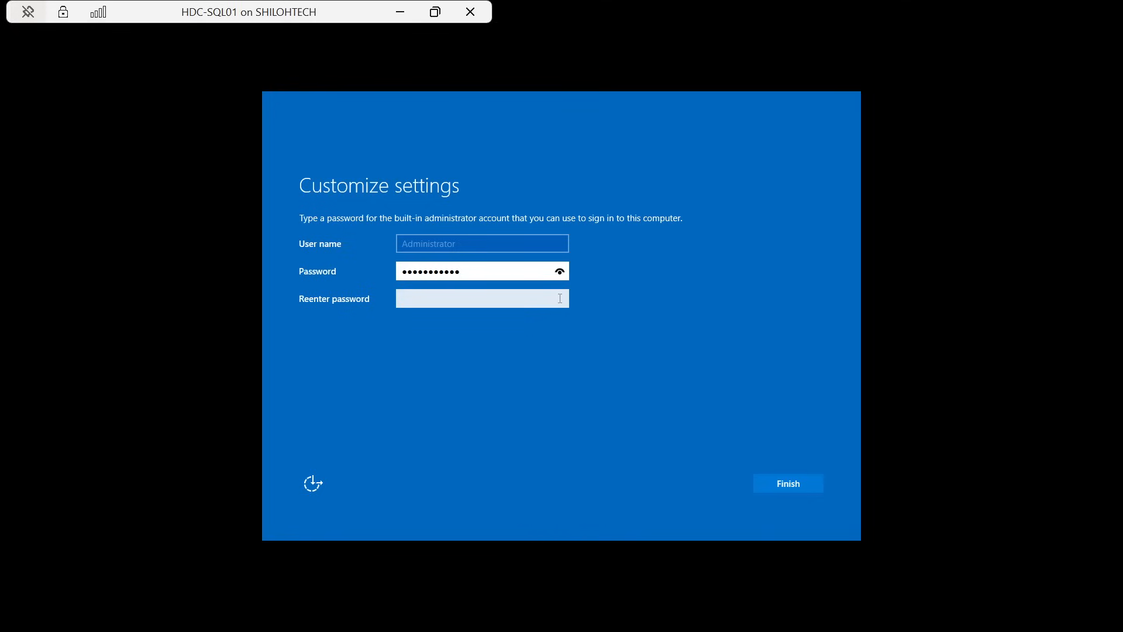
left_click(561, 271)
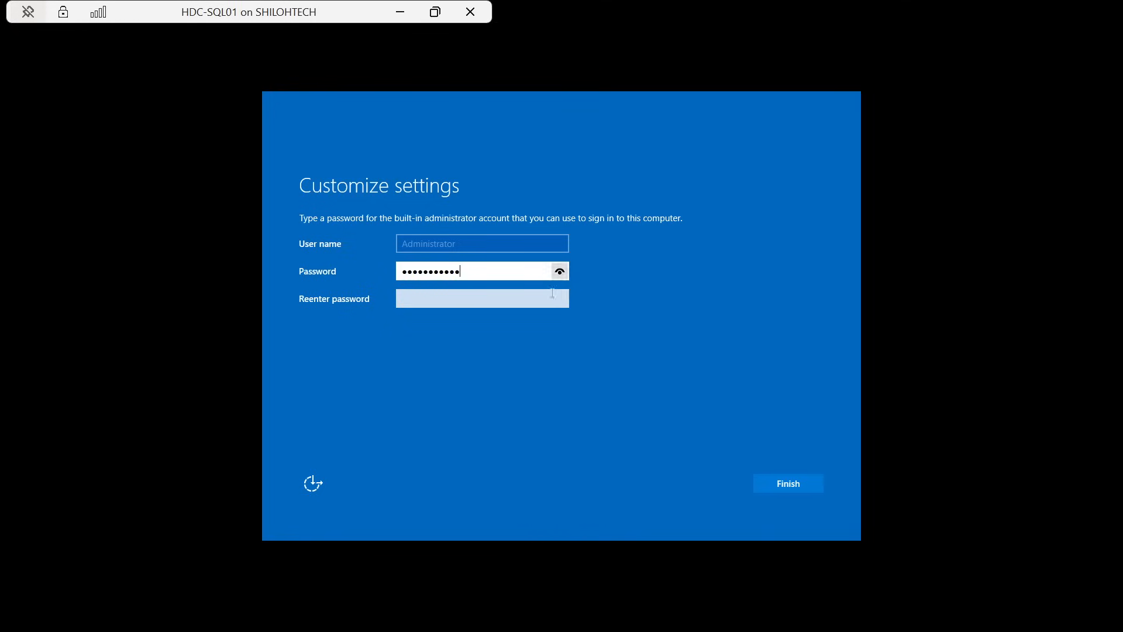
Re-enter and verify the confirmation password, finish setup, and minimize the HDC-SQL01 window
left_click(499, 298)
key("Caps_Lock")
key("Caps_Lock")
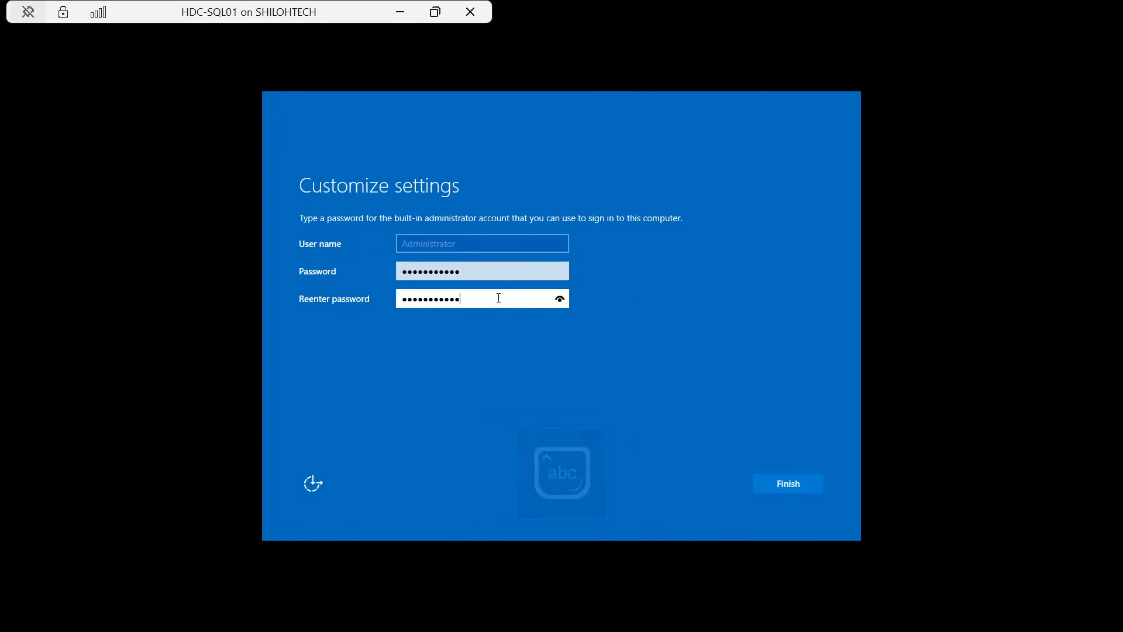
left_click(559, 299)
left_click(806, 480)
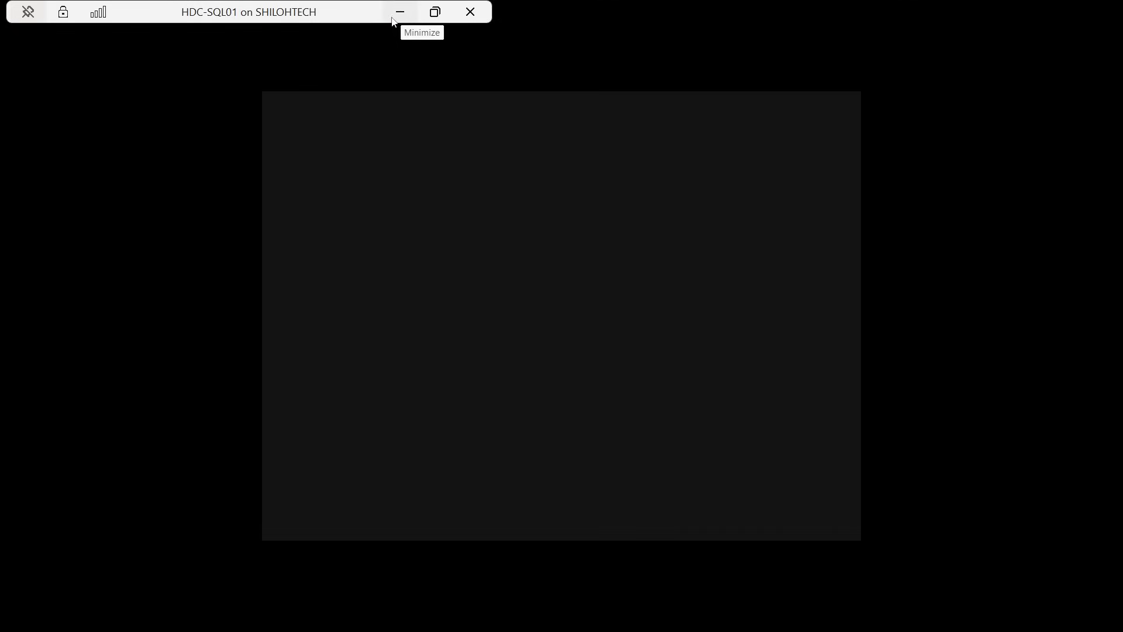
left_click(400, 13)
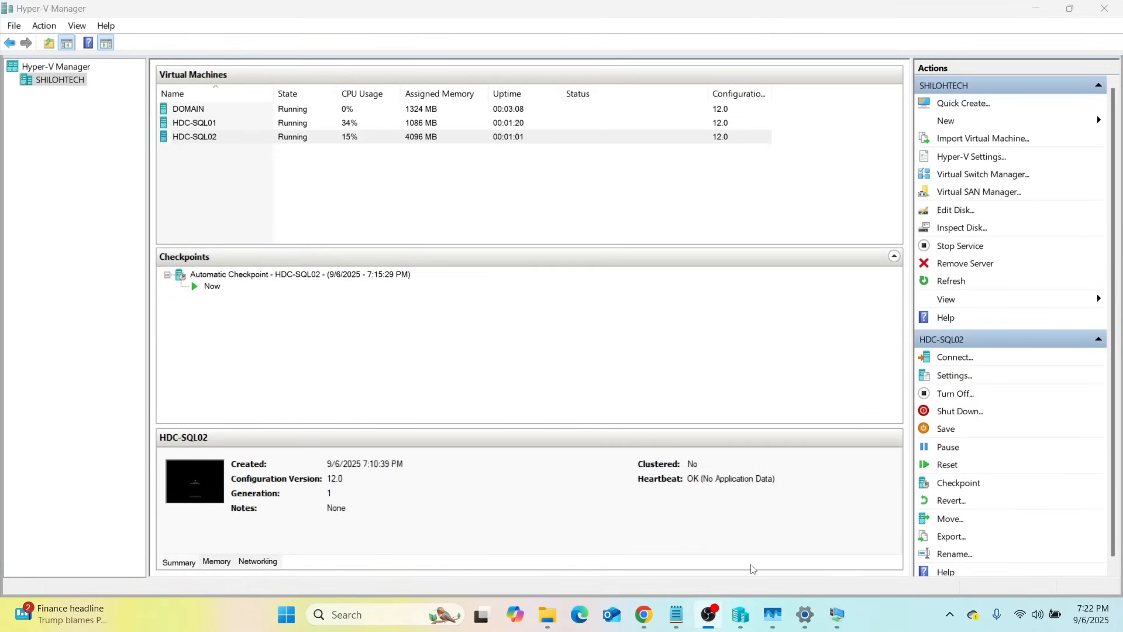
Bring HDC-SQL02's console forward, then bring up and close the Connect to DOMAIN dialog
mouse_move(837, 626)
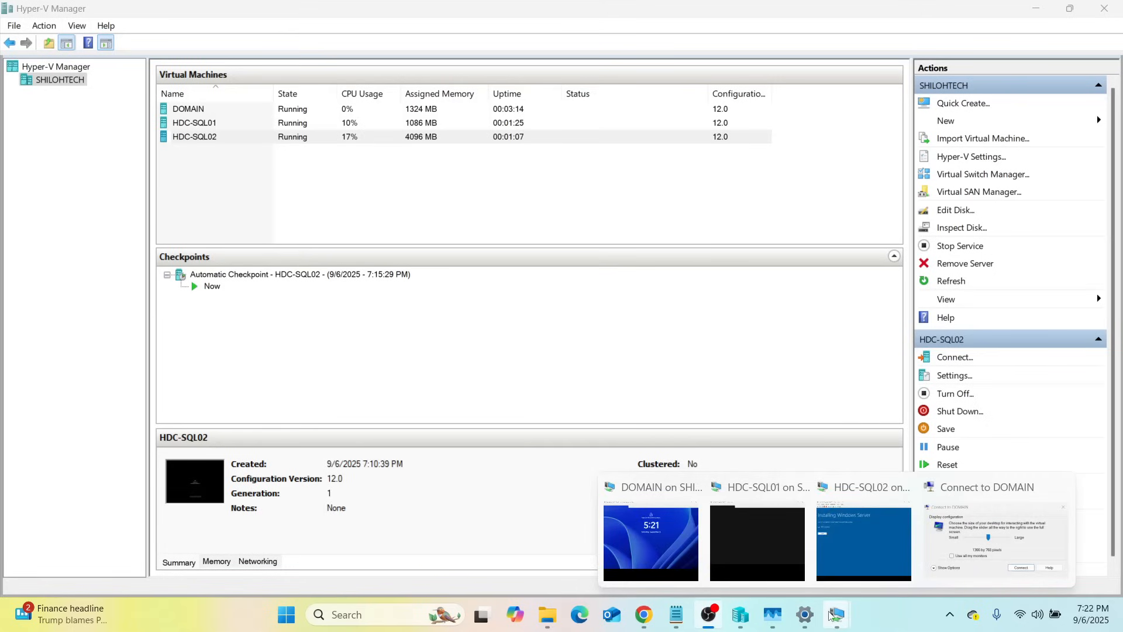
mouse_move(677, 533)
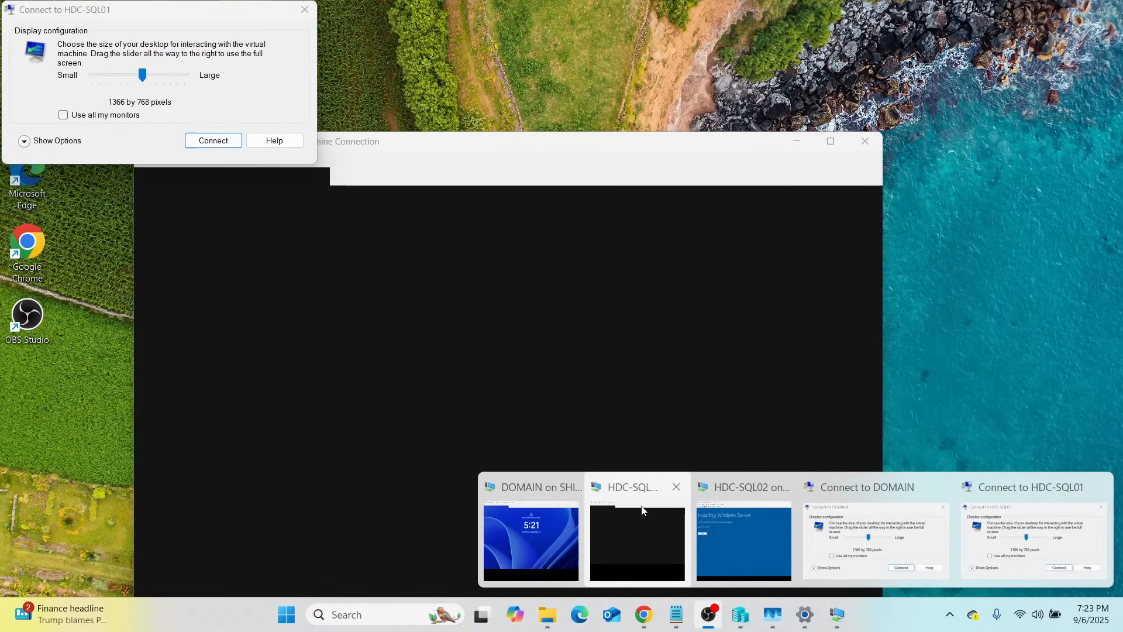
mouse_move(735, 524)
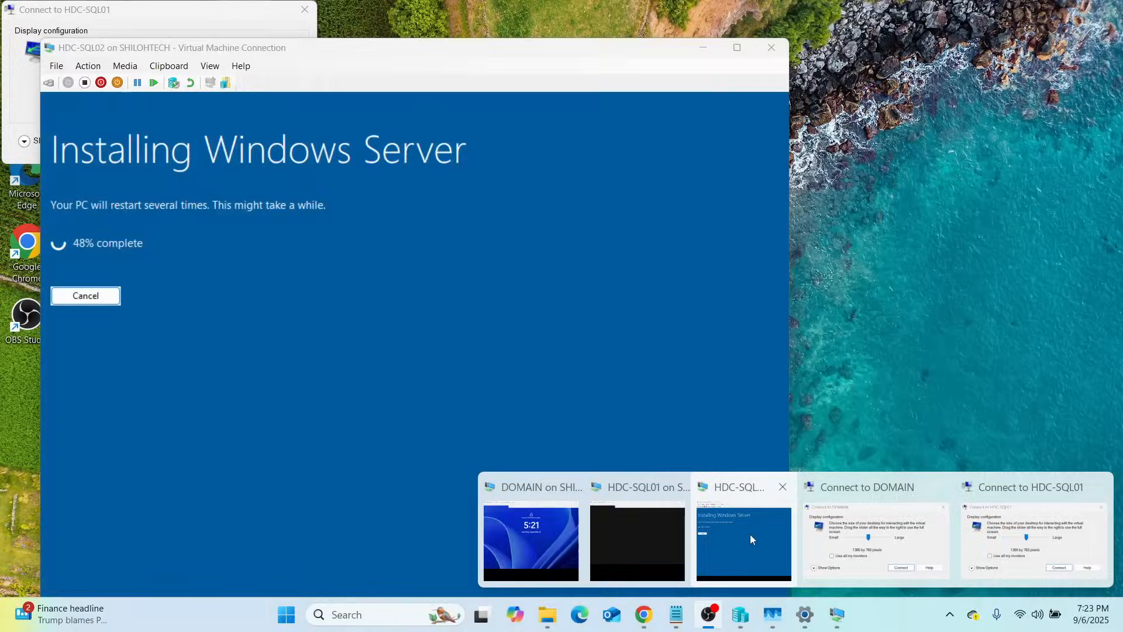
left_click(770, 536)
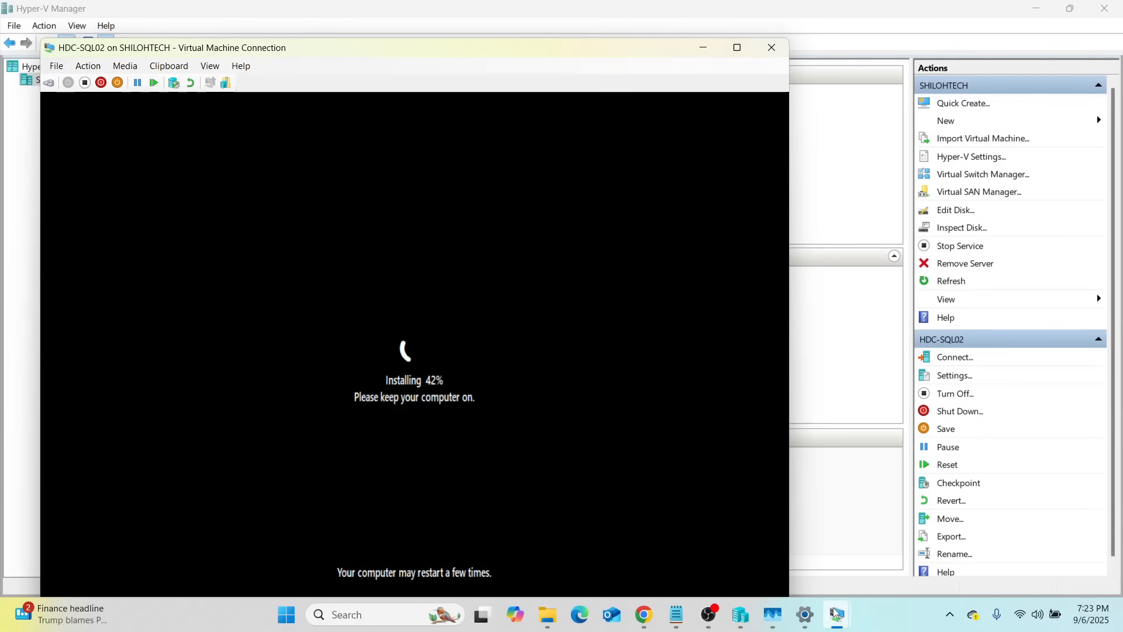
left_click(871, 543)
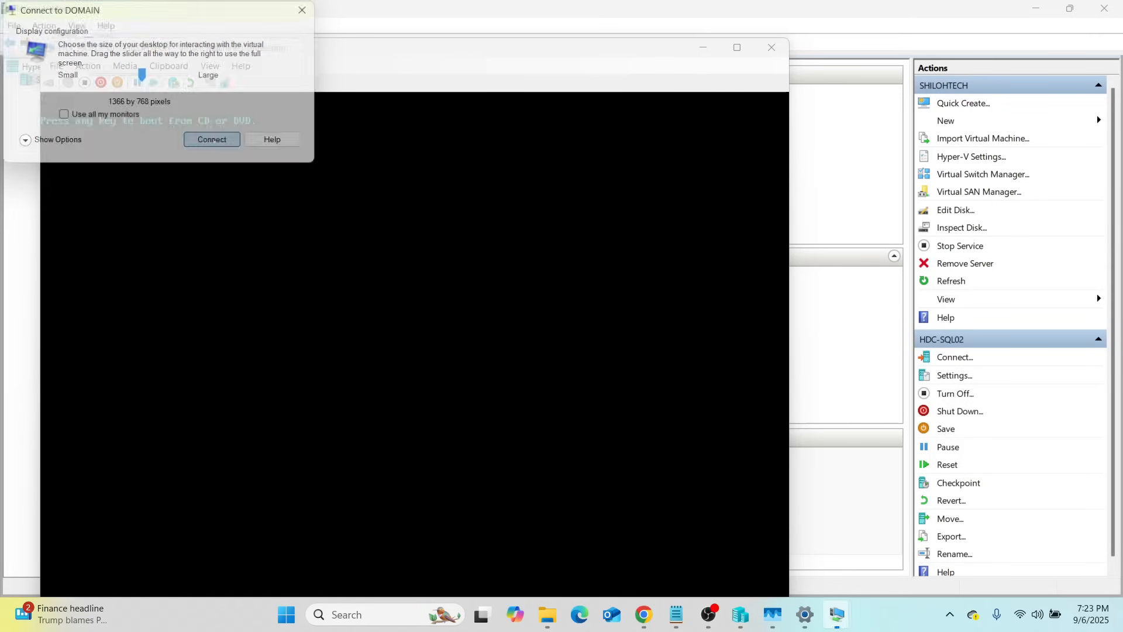
left_click(213, 140)
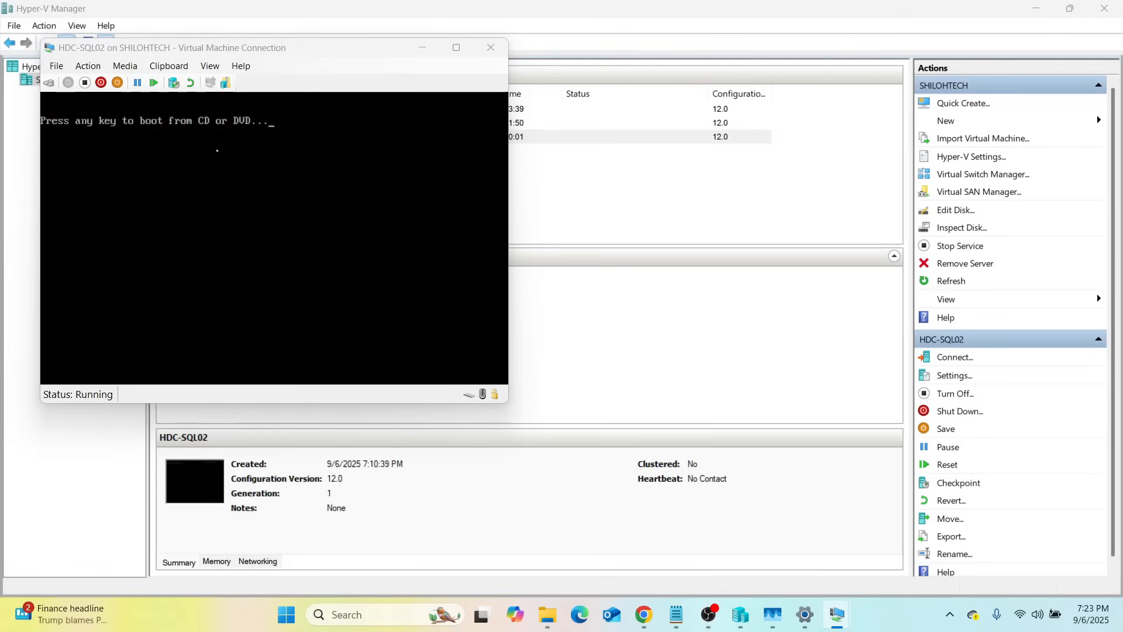
Sign in to DOMAIN with the Administrator password, checking it before submitting
mouse_move(852, 625)
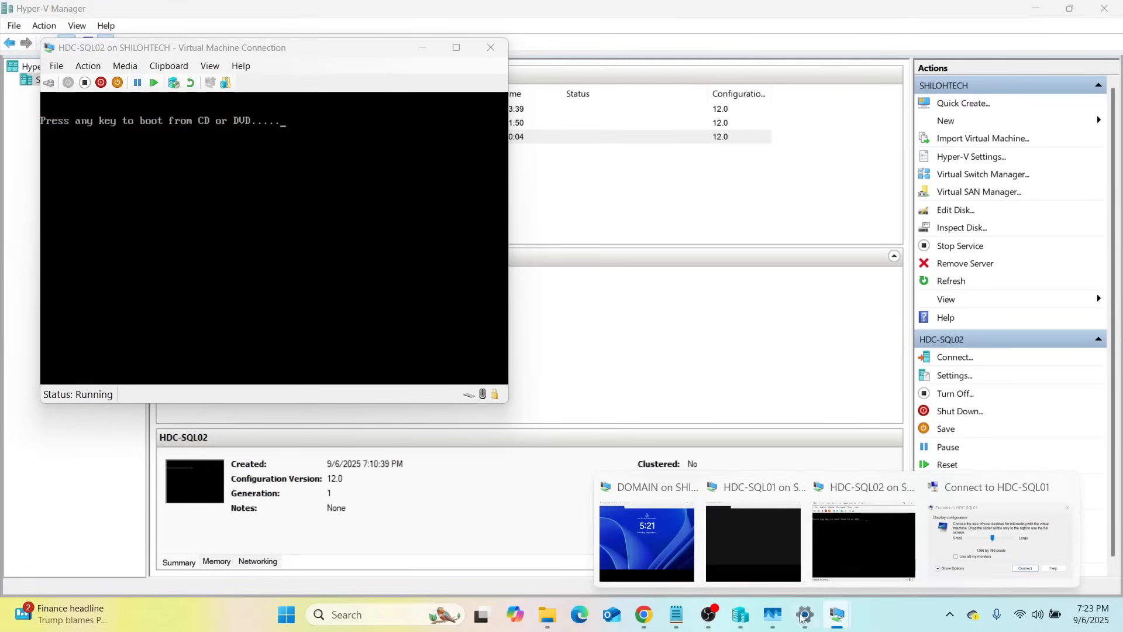
mouse_move(758, 546)
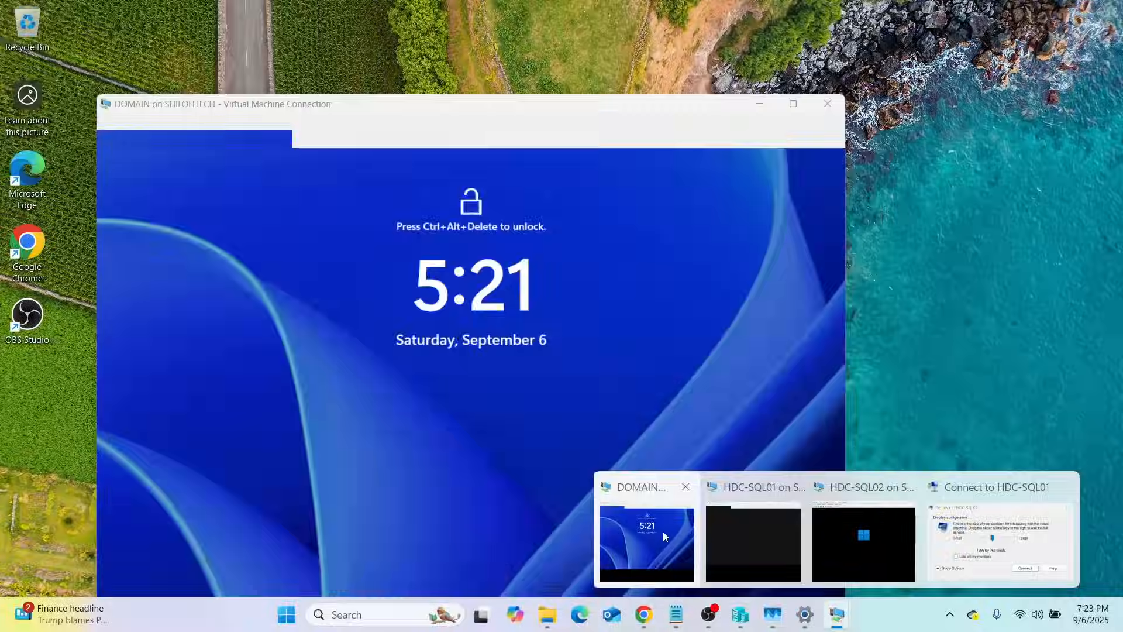
left_click(661, 531)
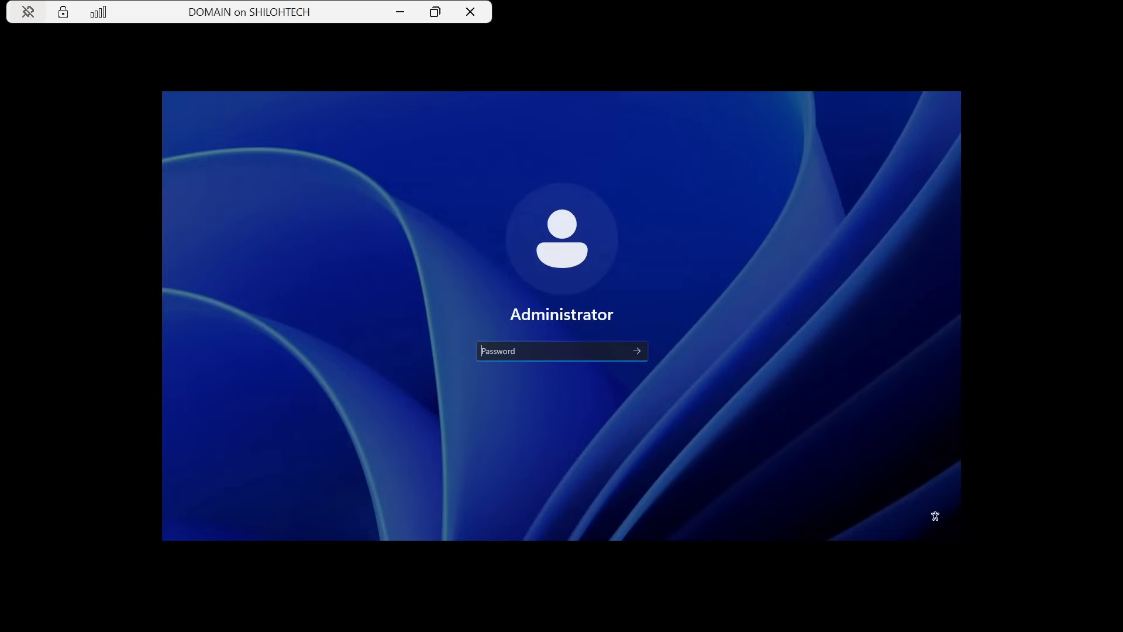
key("Caps_Lock")
type("•")
key("Caps_Lock")
type("•••••••")
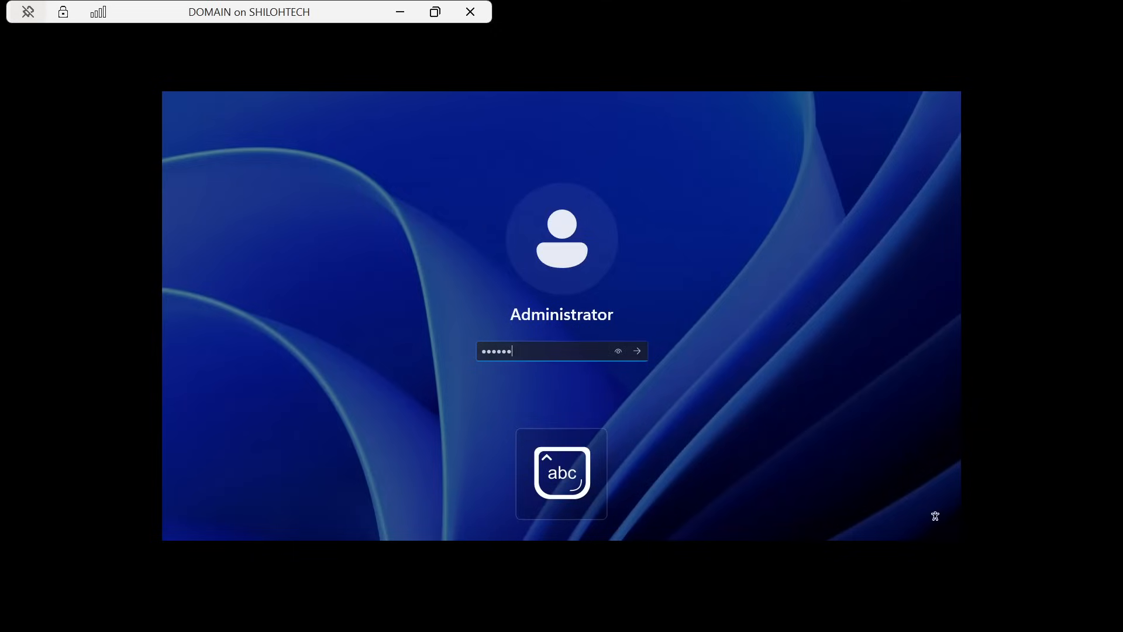
type("••••")
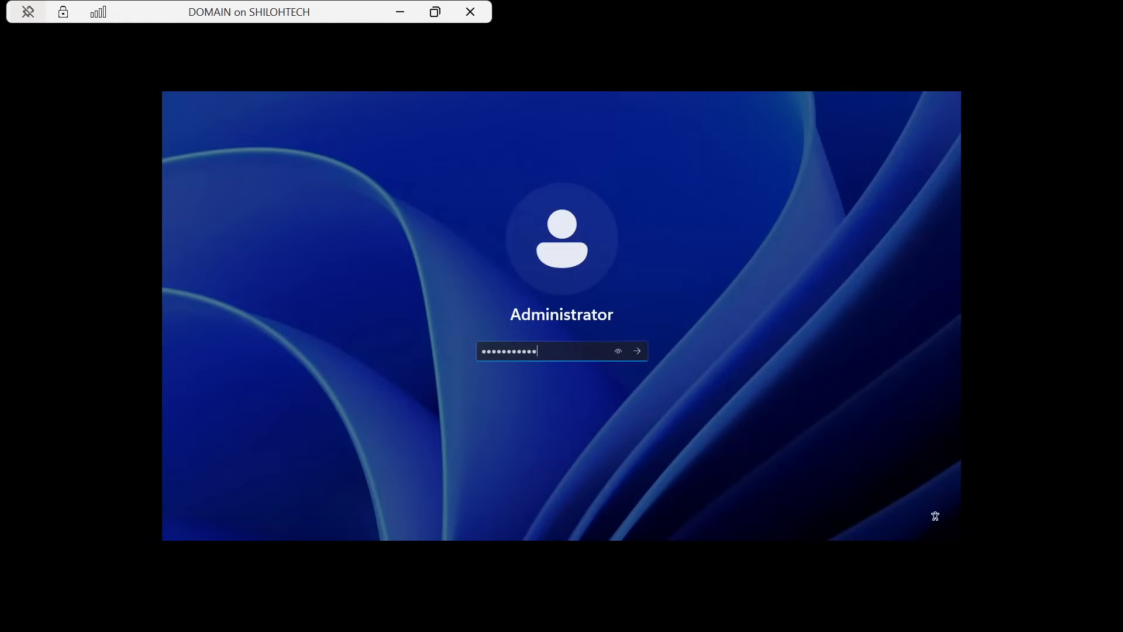
left_click(621, 351)
left_click(638, 352)
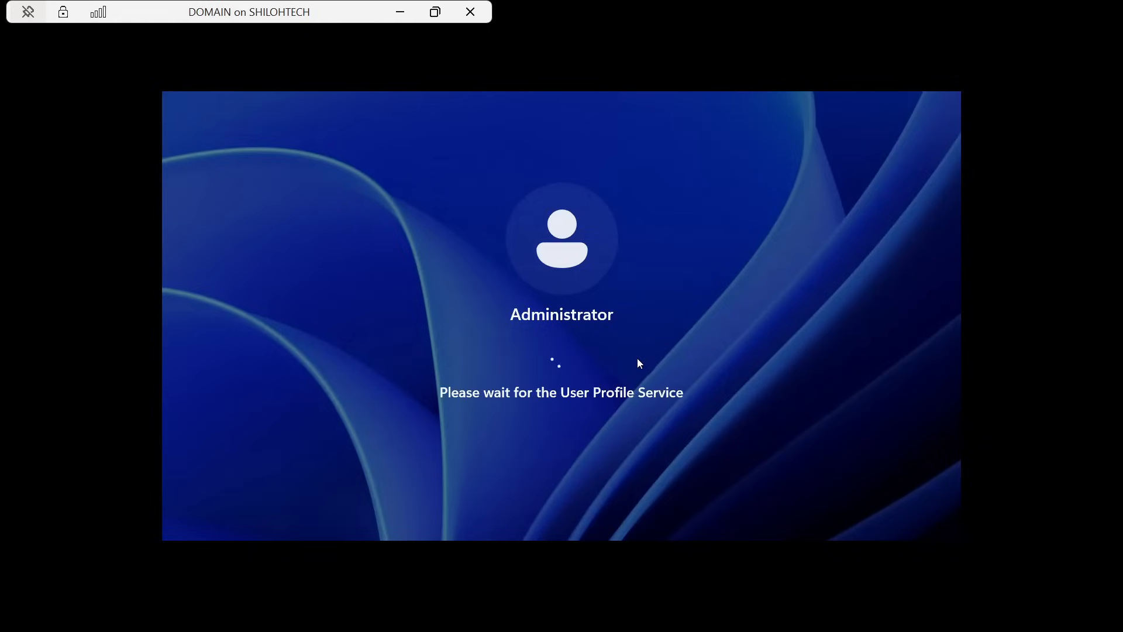
Minimize the DOMAIN and HDC-SQL02 windows and connect to HDC-SQL01
left_click(400, 11)
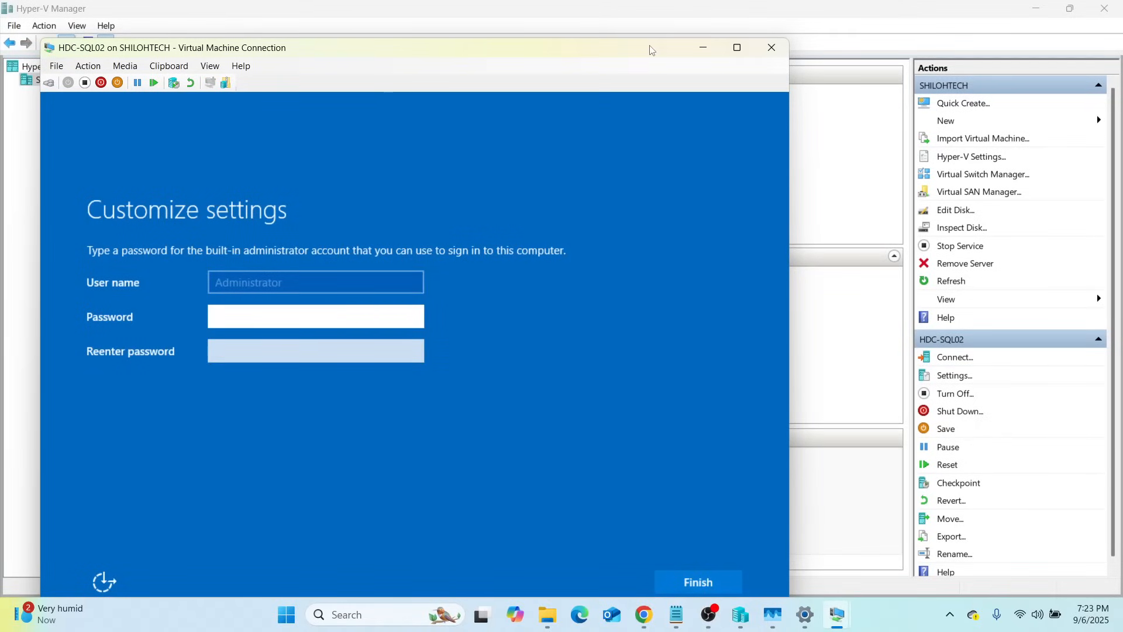
left_click(702, 53)
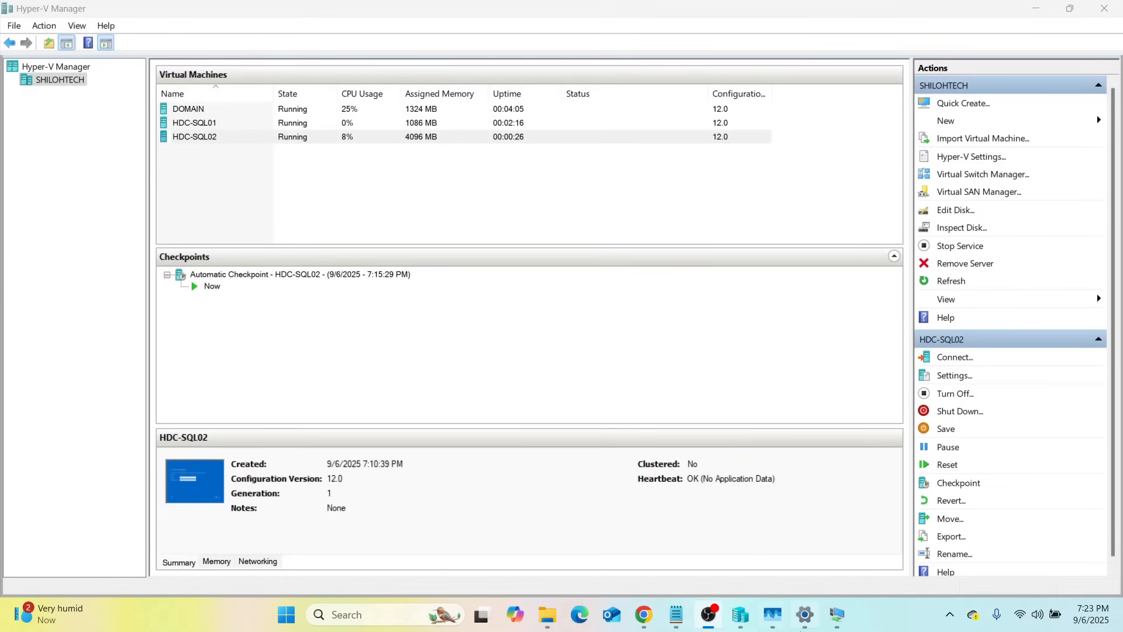
mouse_move(835, 629)
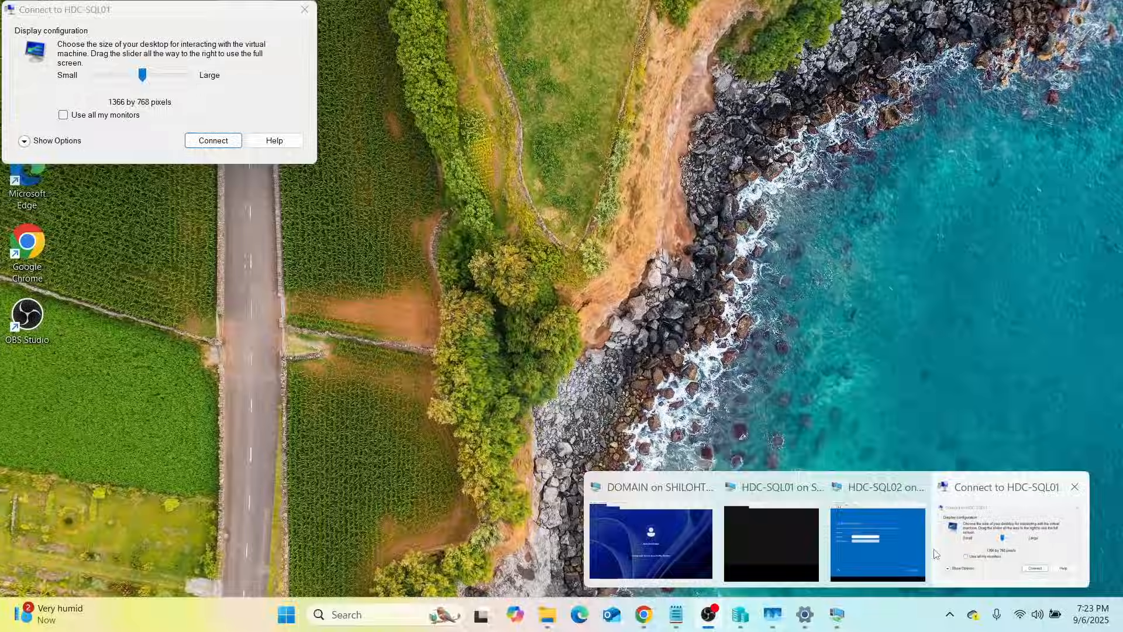
left_click(941, 553)
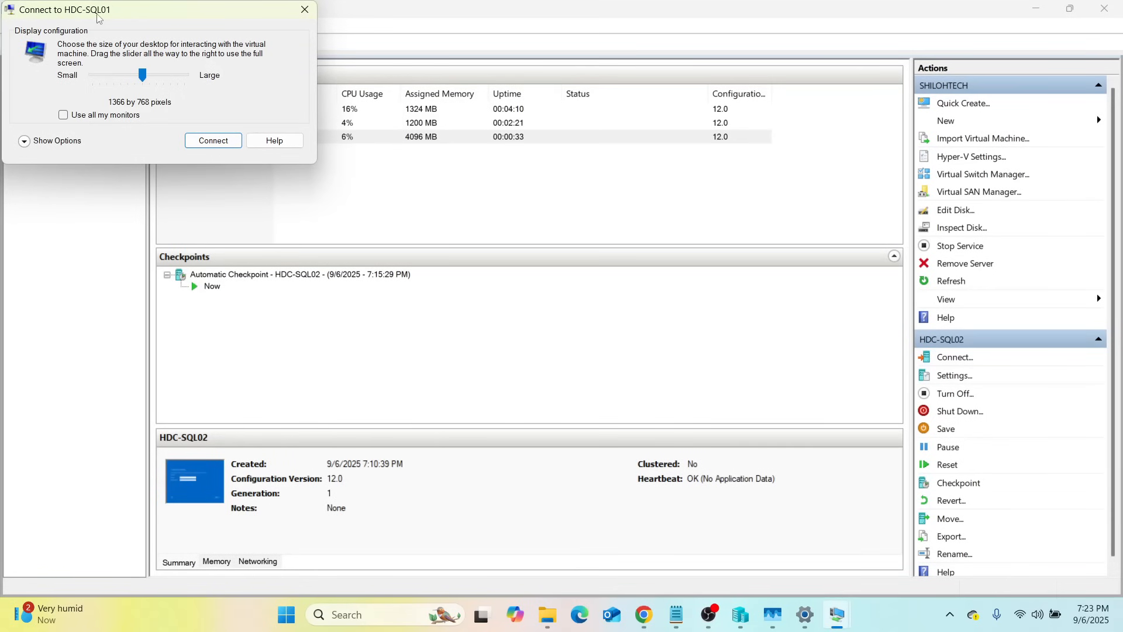
left_click(213, 140)
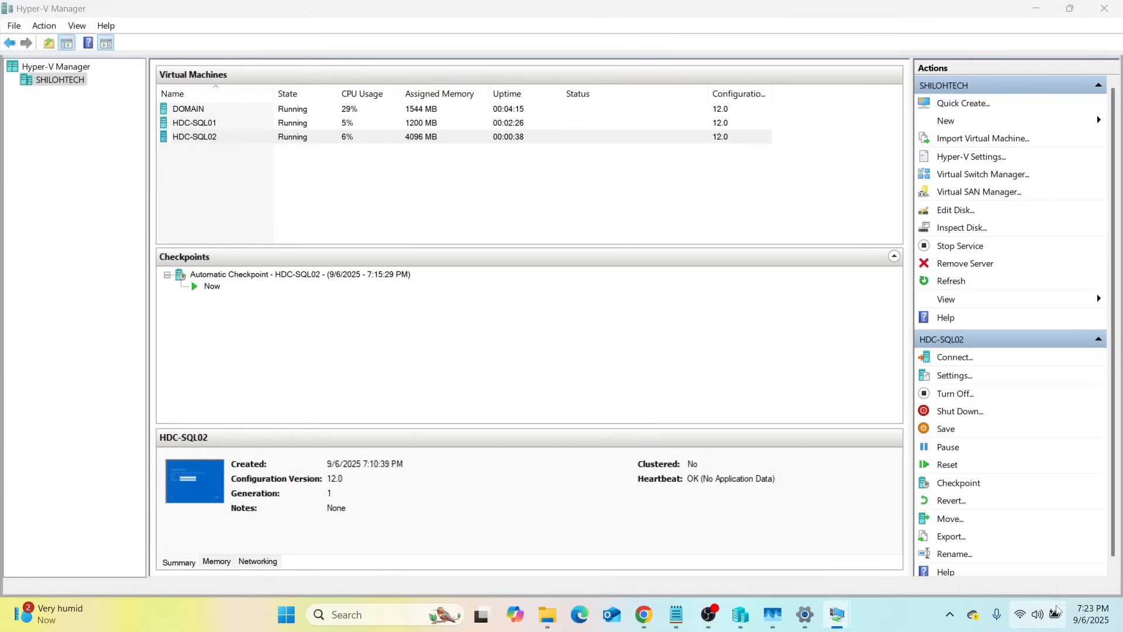
Sign in to HDC-SQL01 with the Administrator password, then minimize its session window
mouse_move(839, 628)
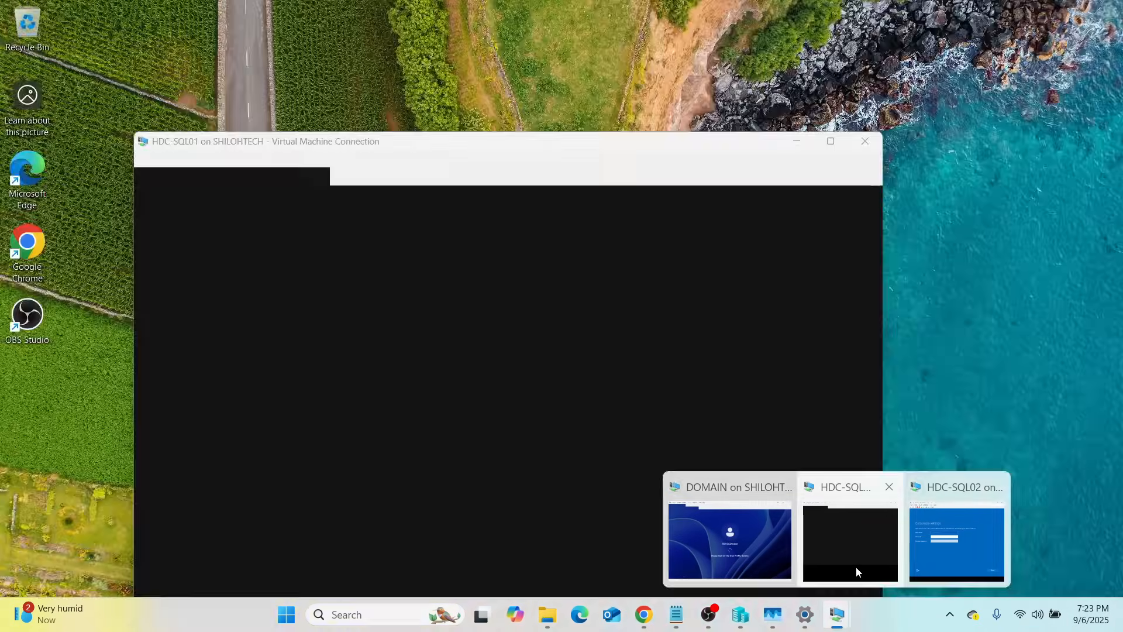
left_click(858, 563)
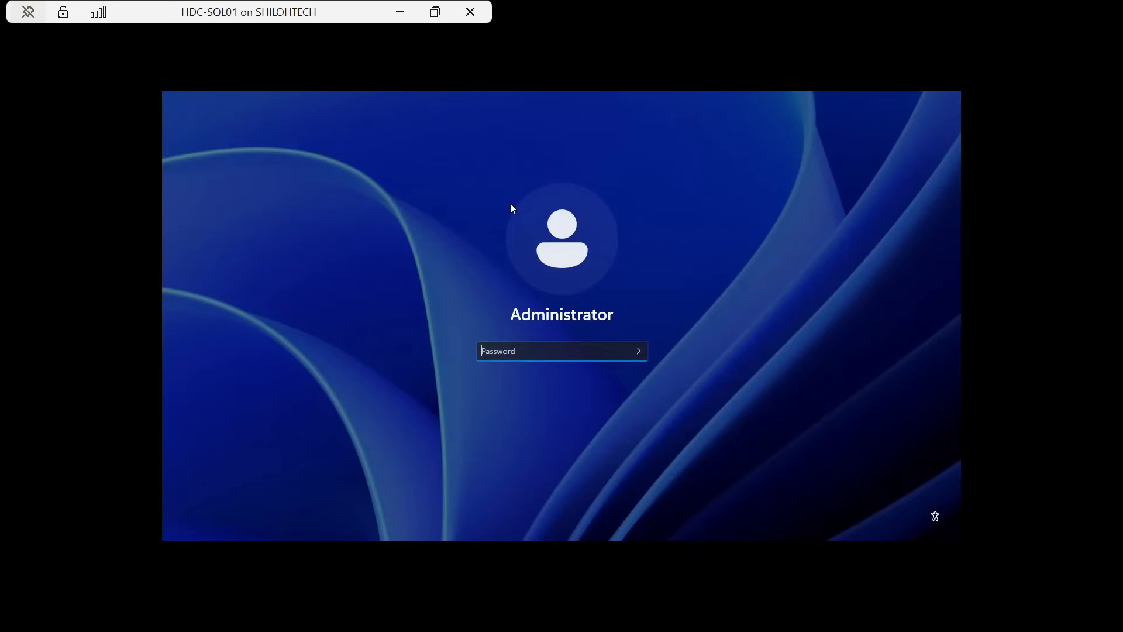
key("Caps_Lock")
type("•")
key("Caps_Lock")
type("•")
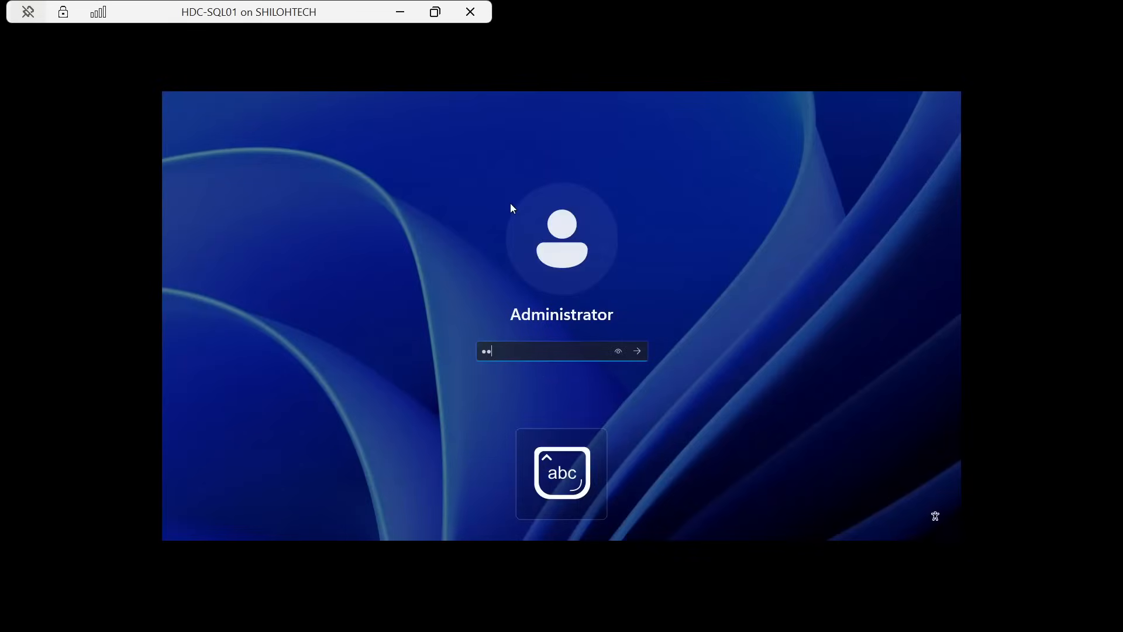
type("•••••••••")
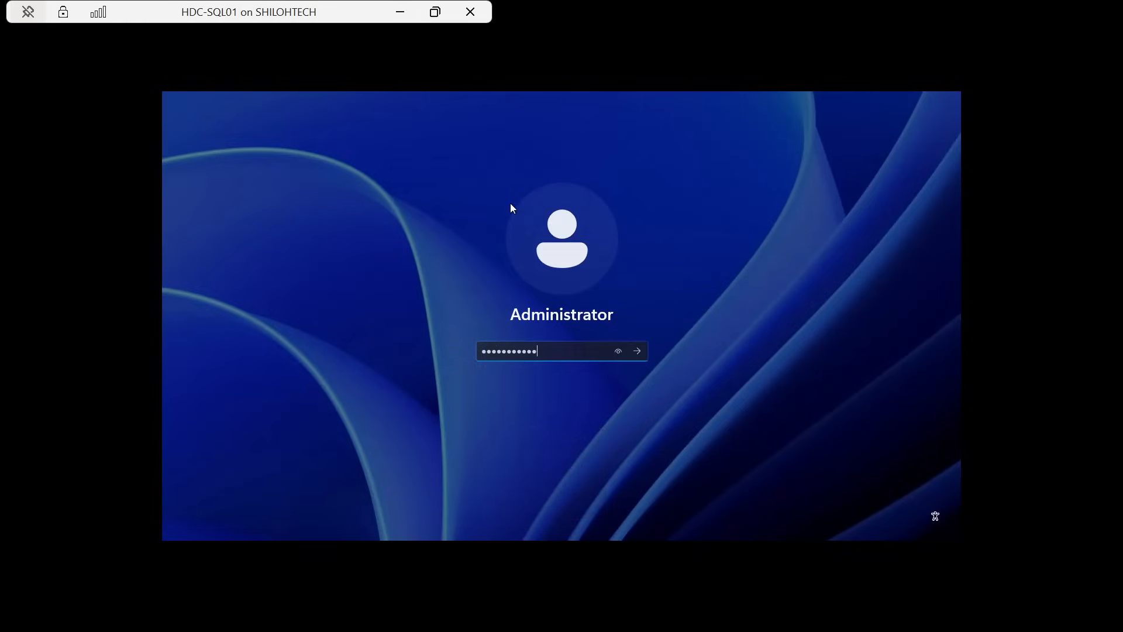
left_click(619, 351)
left_click(638, 353)
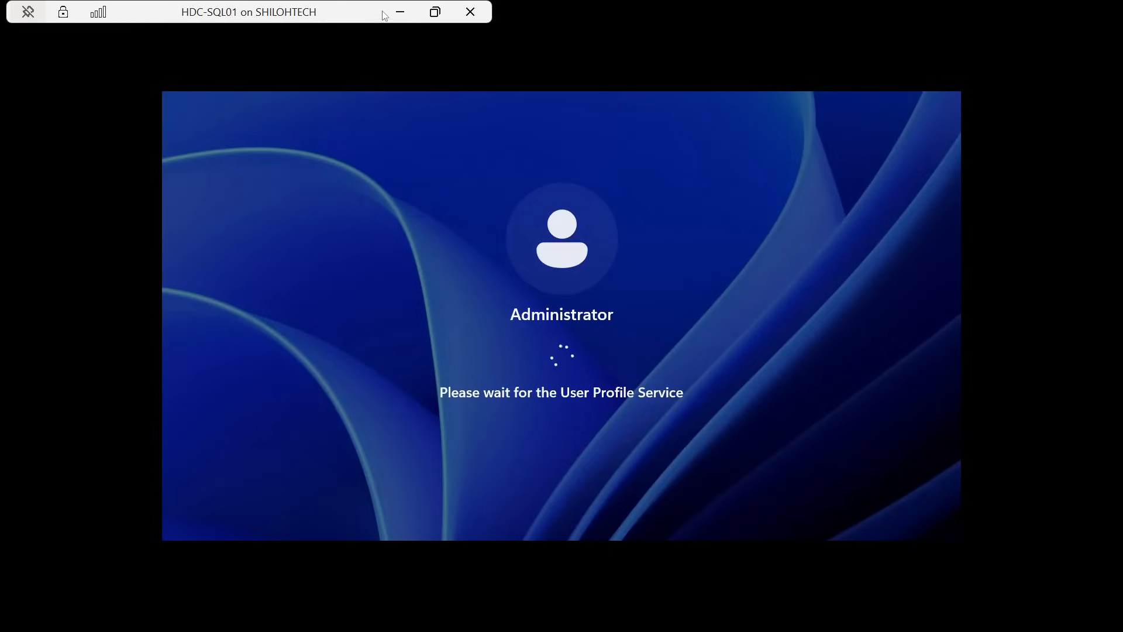
left_click(400, 12)
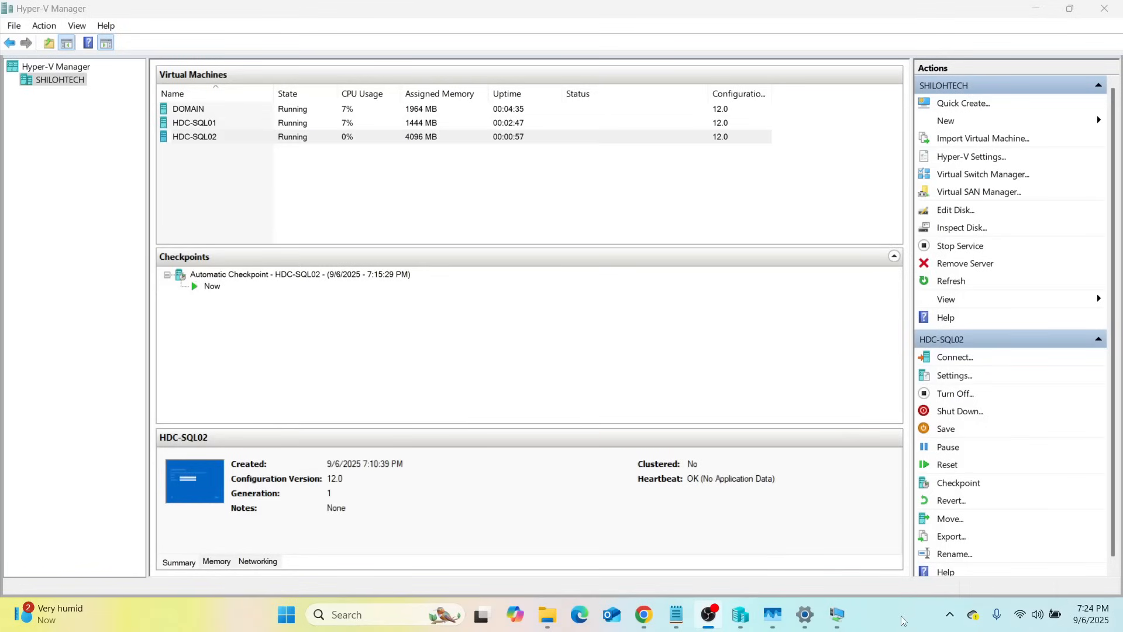
In HDC-SQL02's console, type the Administrator password, correcting the first character
mouse_move(837, 615)
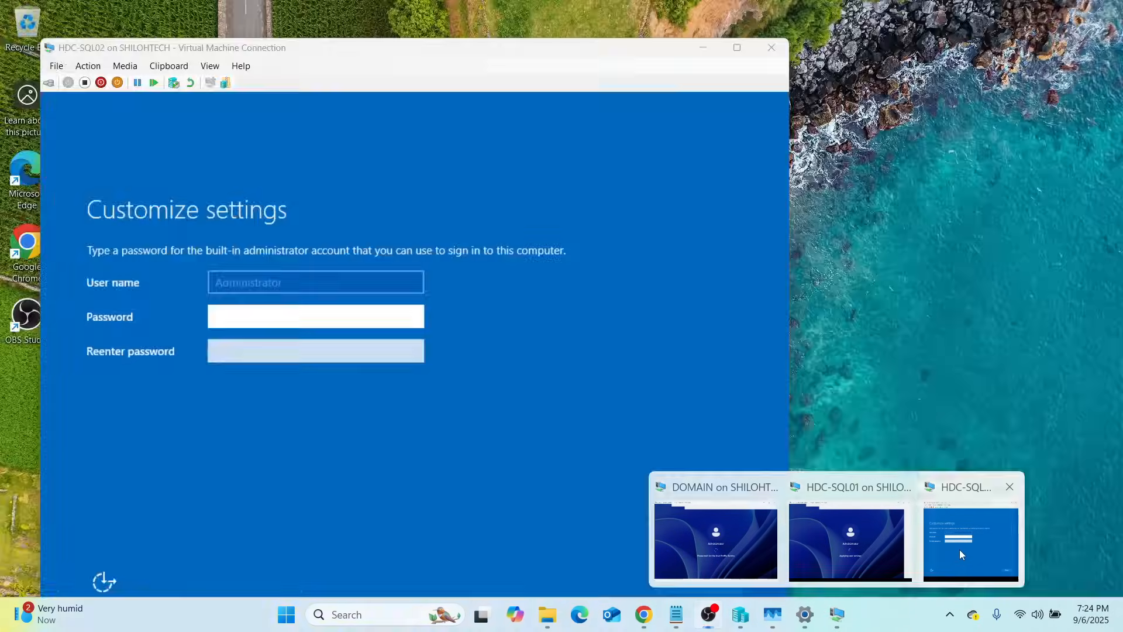
left_click(959, 549)
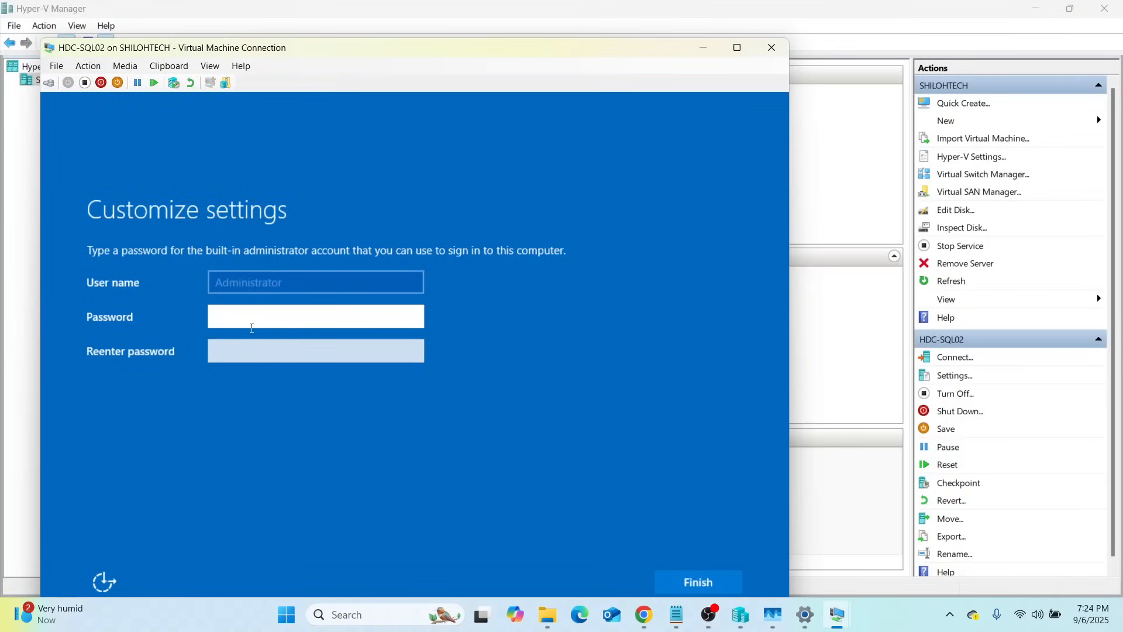
key("Caps_Lock")
type("P")
key("Caps_Lock")
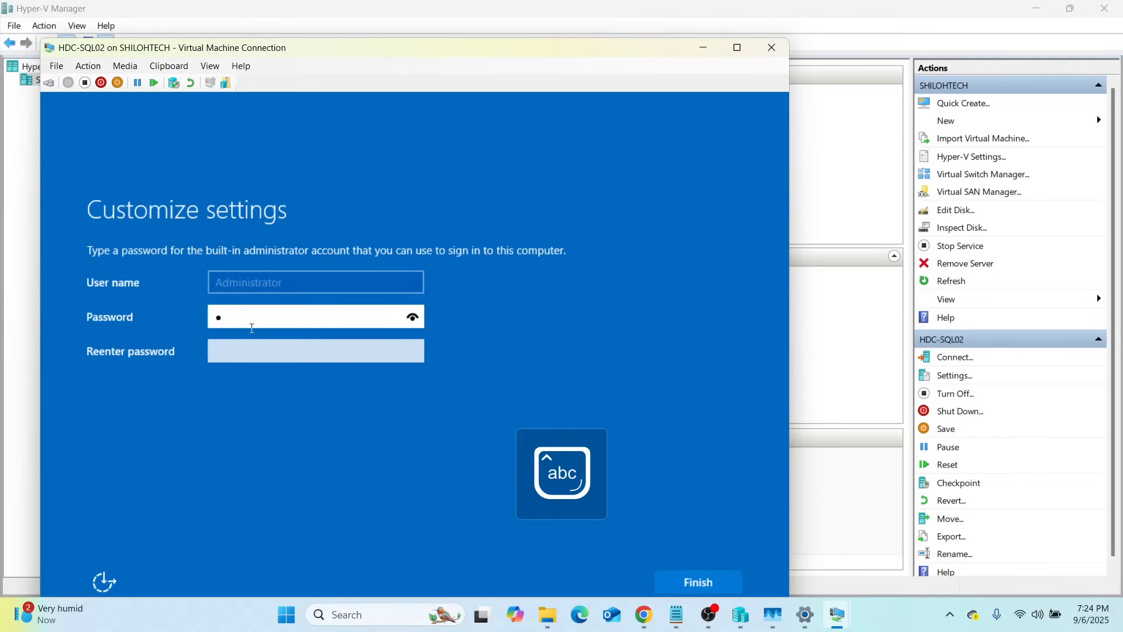
key("BackSpace")
key("BackSpace")
key("Caps_Lock")
type("P")
key("Caps_Lock")
type("●●●●●●●●●")
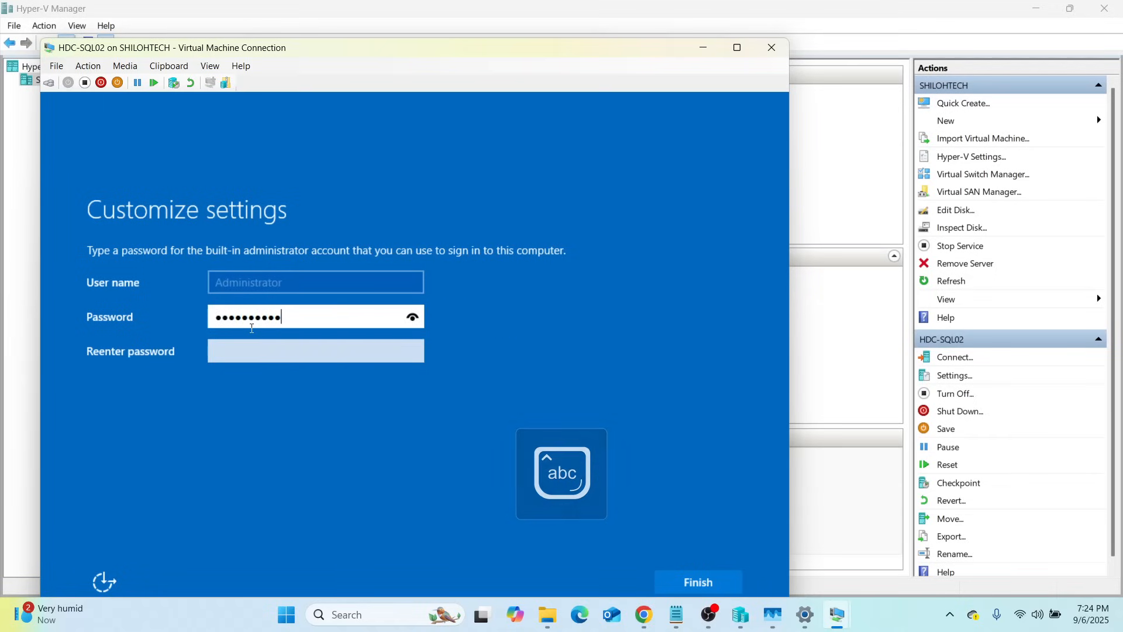
Re-enter the confirmation password, fix it until it matches, and finish the account setup
left_click(252, 356)
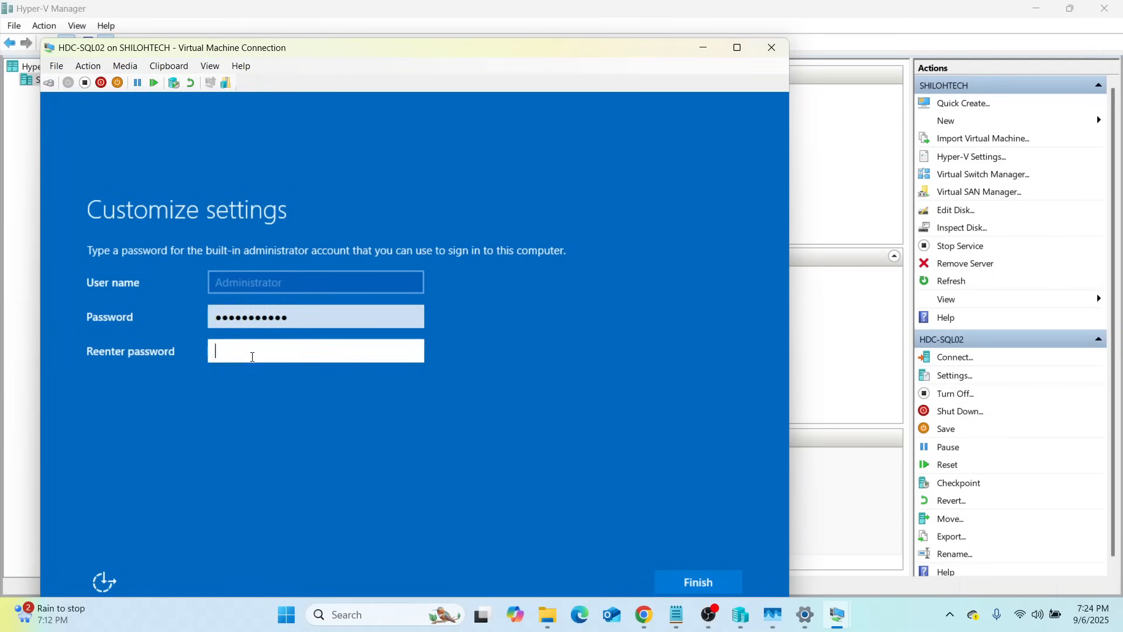
key("Caps_Lock")
type("●")
key("Caps_Lock")
type("●")
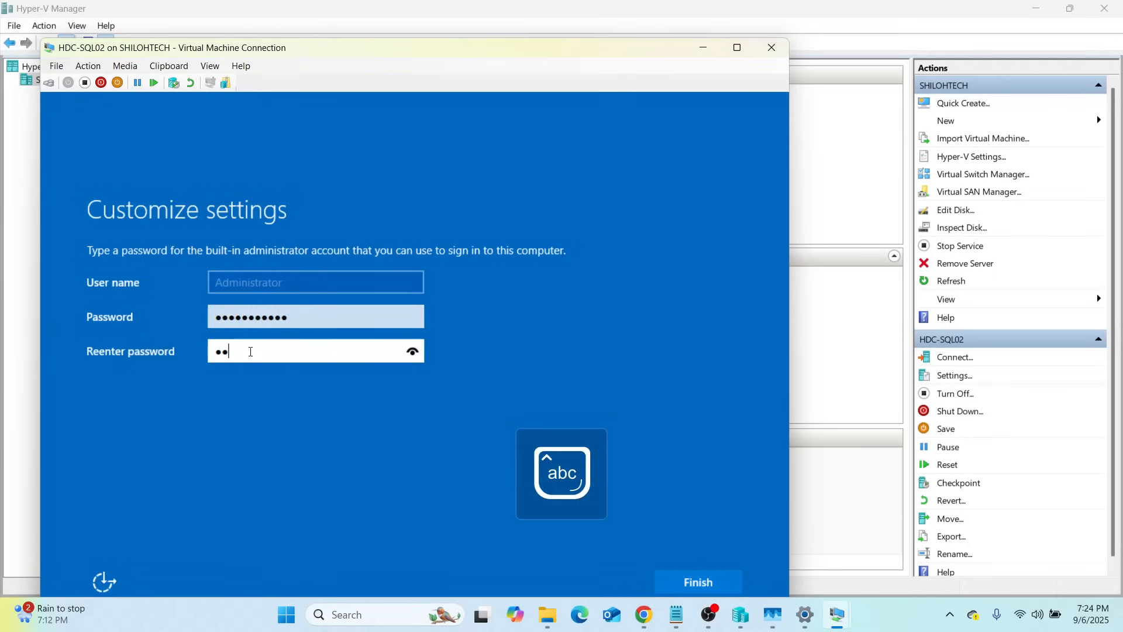
type("●●●●●●●●●●")
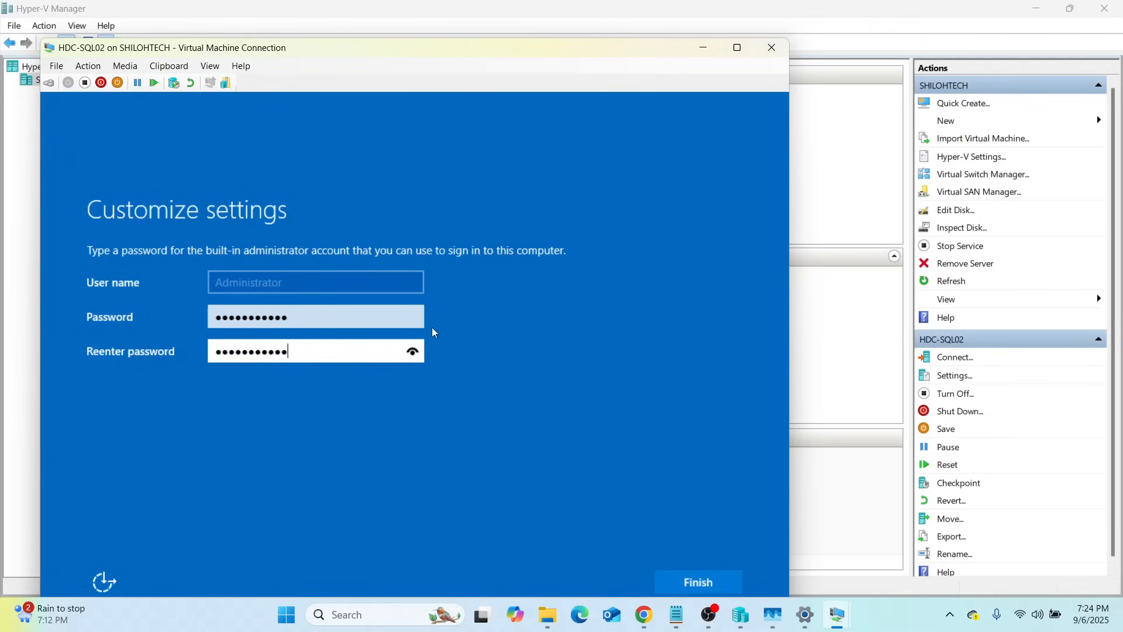
left_click(413, 352)
key("BackSpace")
key("BackSpace")
key("BackSpace")
key("BackSpace")
left_click(413, 351)
type("●●●●●●")
key("BackSpace")
key("BackSpace")
key("BackSpace")
key("BackSpace")
key("BackSpace")
key("BackSpace")
left_click(416, 352)
left_click(417, 354)
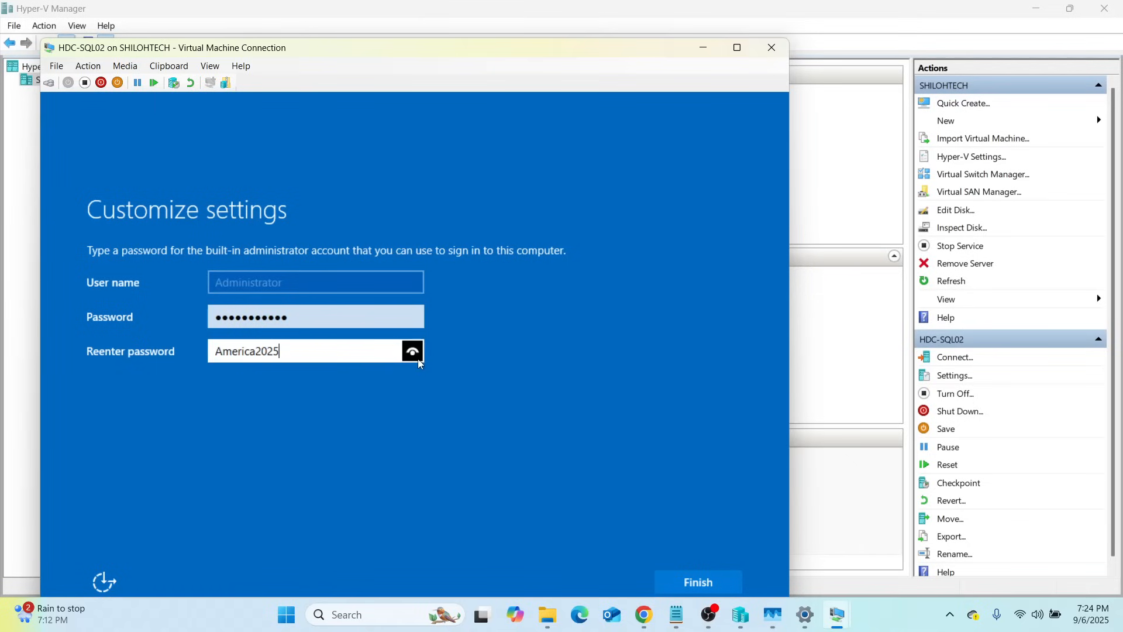
left_click(696, 583)
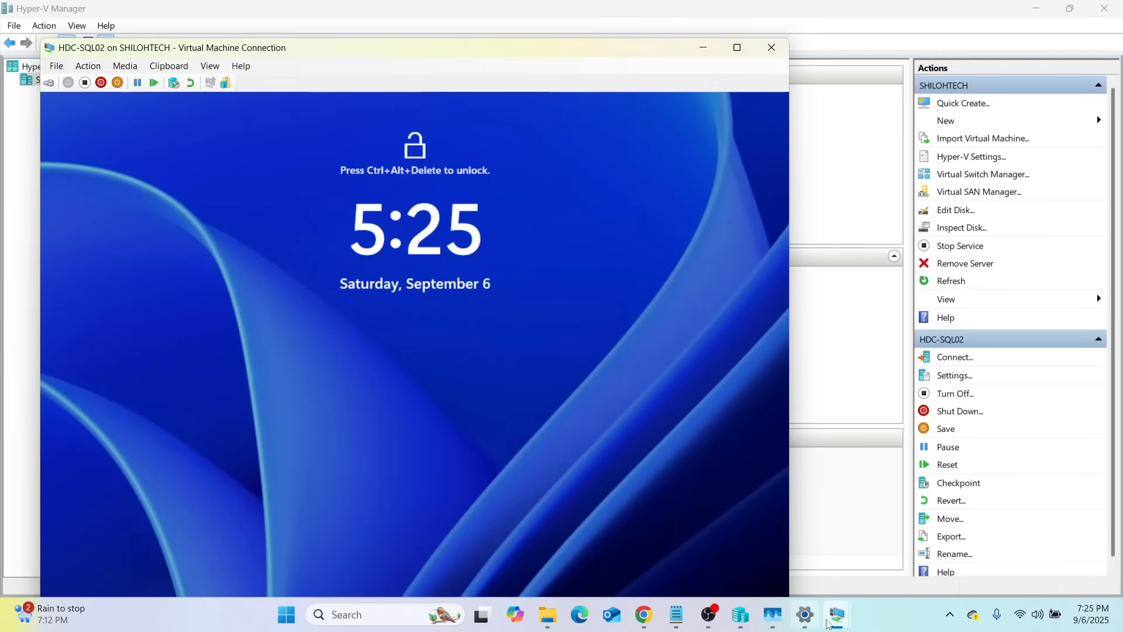
Minimize the HDC-SQL02 console, then reconnect to HDC-SQL02 from the Connect dialog
mouse_move(837, 614)
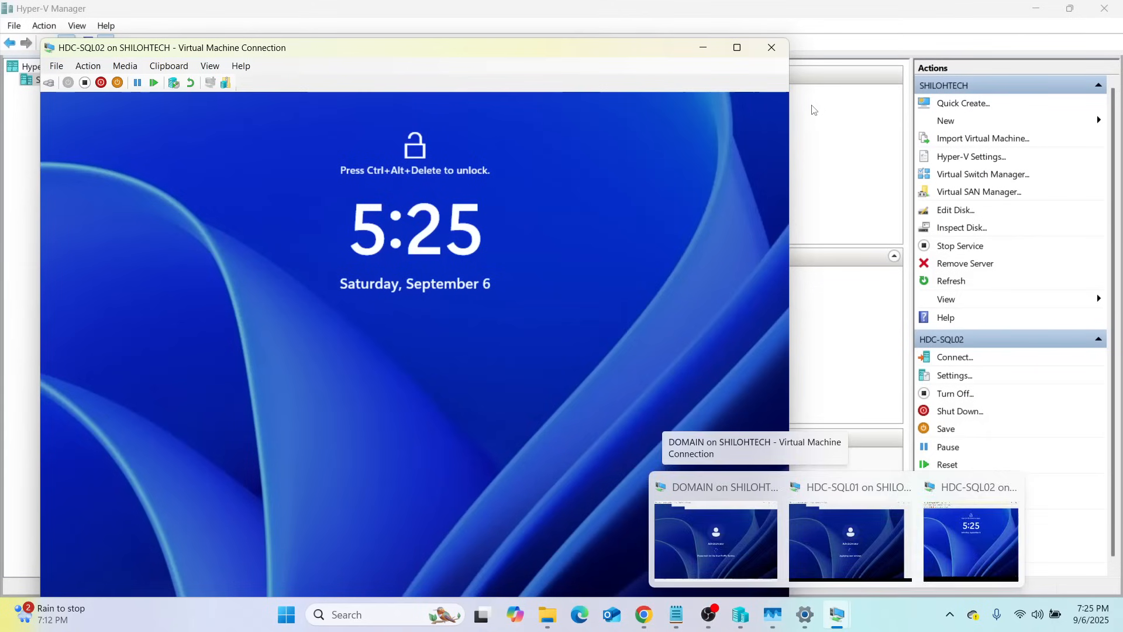
left_click(971, 541)
left_click(703, 49)
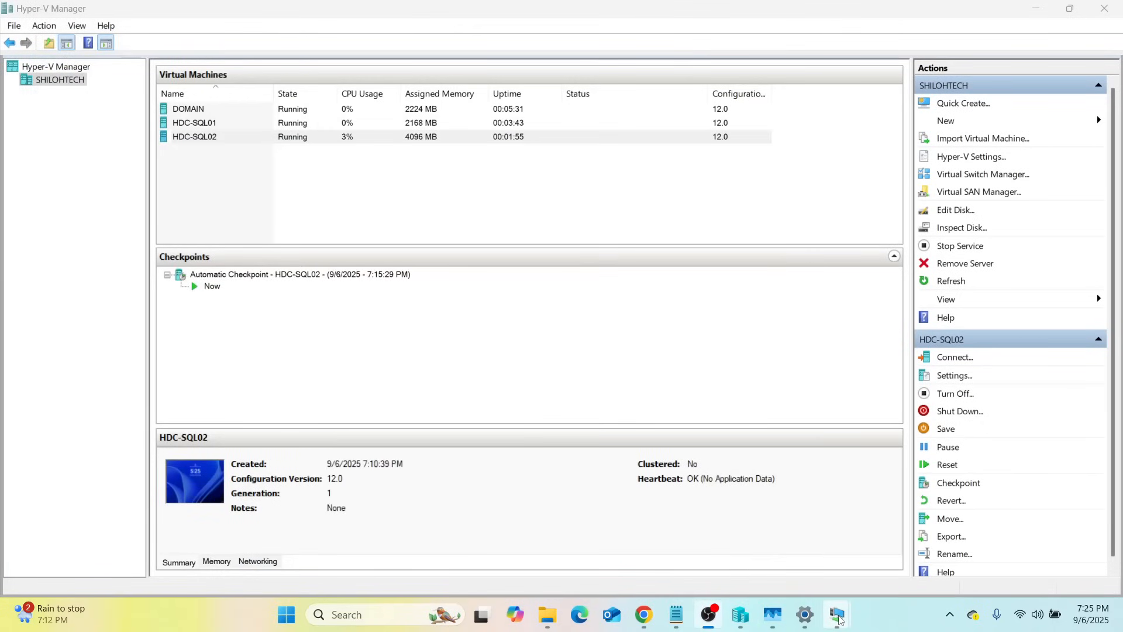
mouse_move(839, 619)
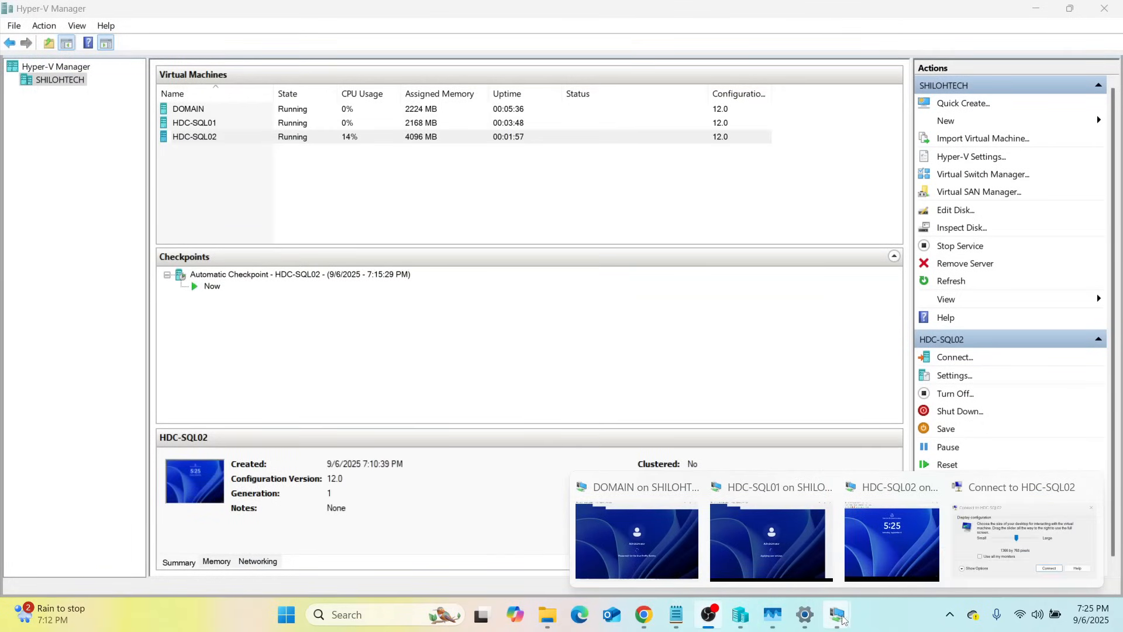
left_click(895, 542)
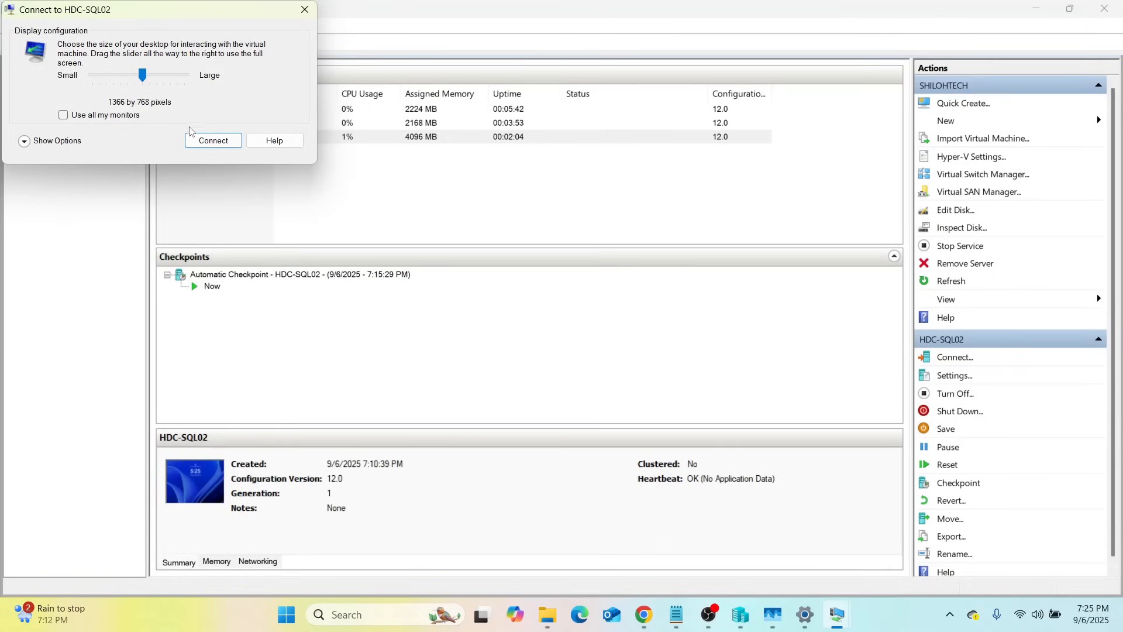
left_click(218, 145)
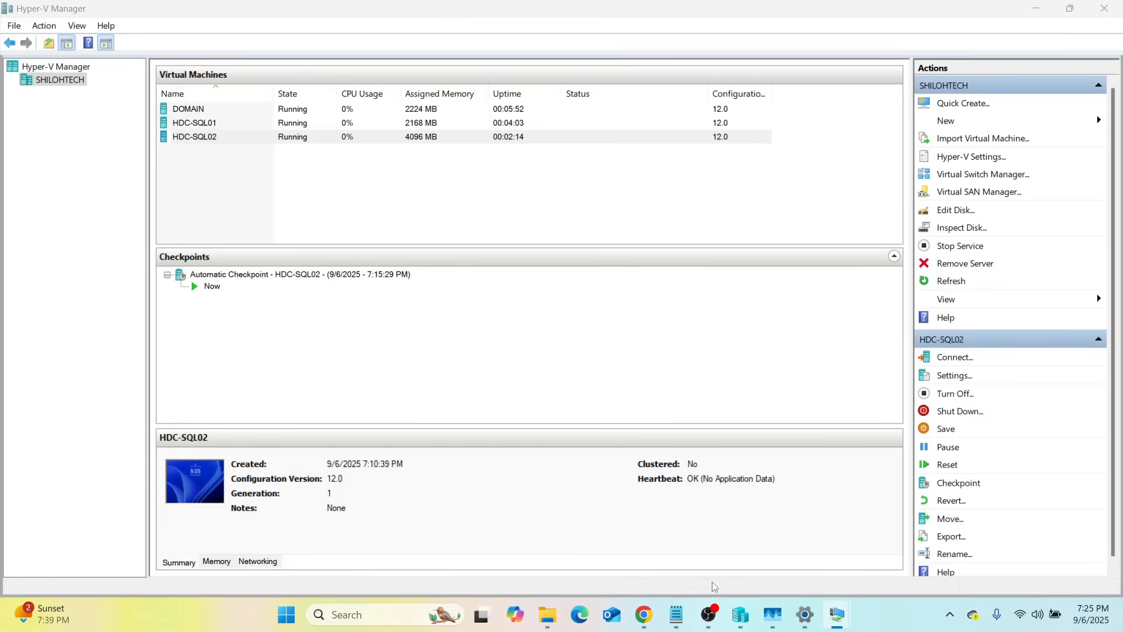
Sign in to HDC-SQL02 as Administrator, then switch to full screen and back out to Hyper-V Manager
mouse_move(844, 614)
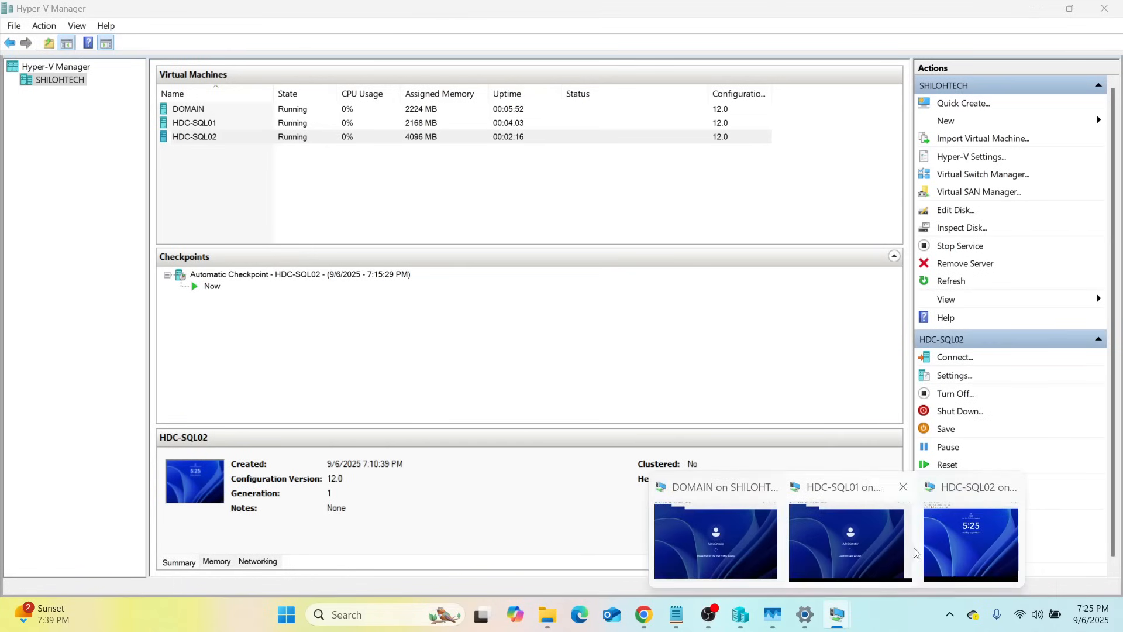
left_click(956, 545)
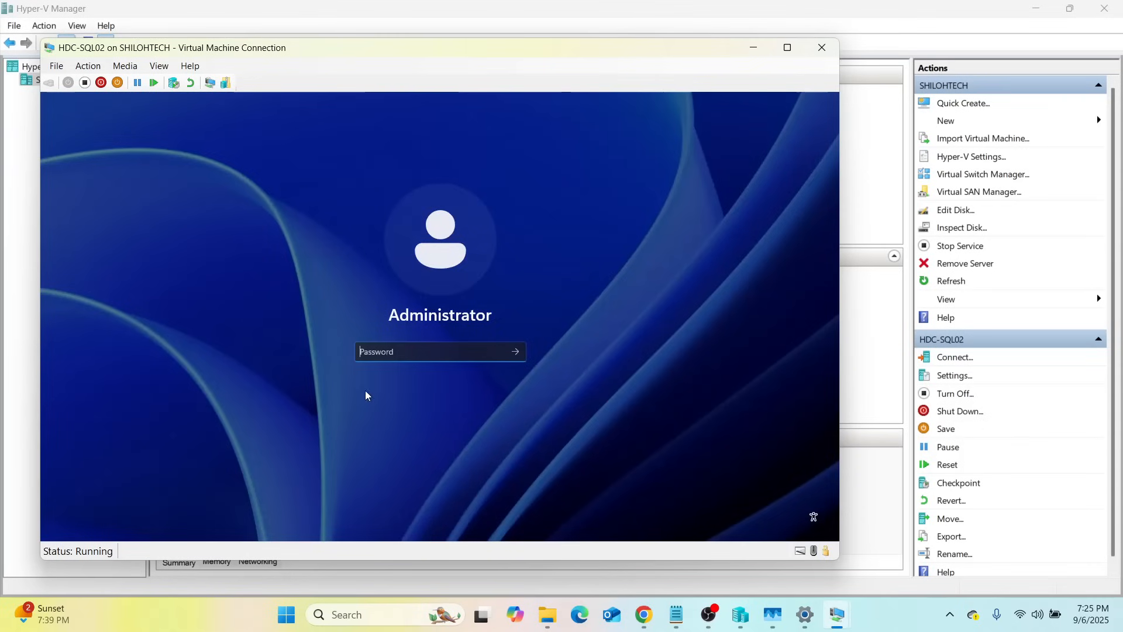
key("Caps_Lock")
key("Caps_Lock")
key("Caps_Lock")
type("P")
key("Caps_Lock")
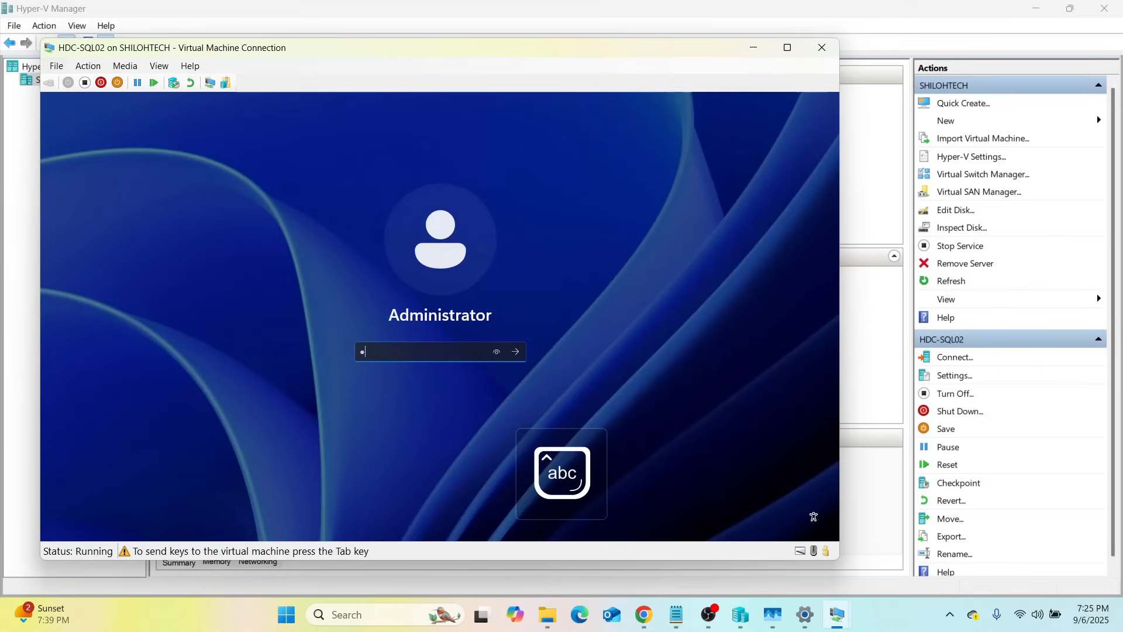
type("••••••••••")
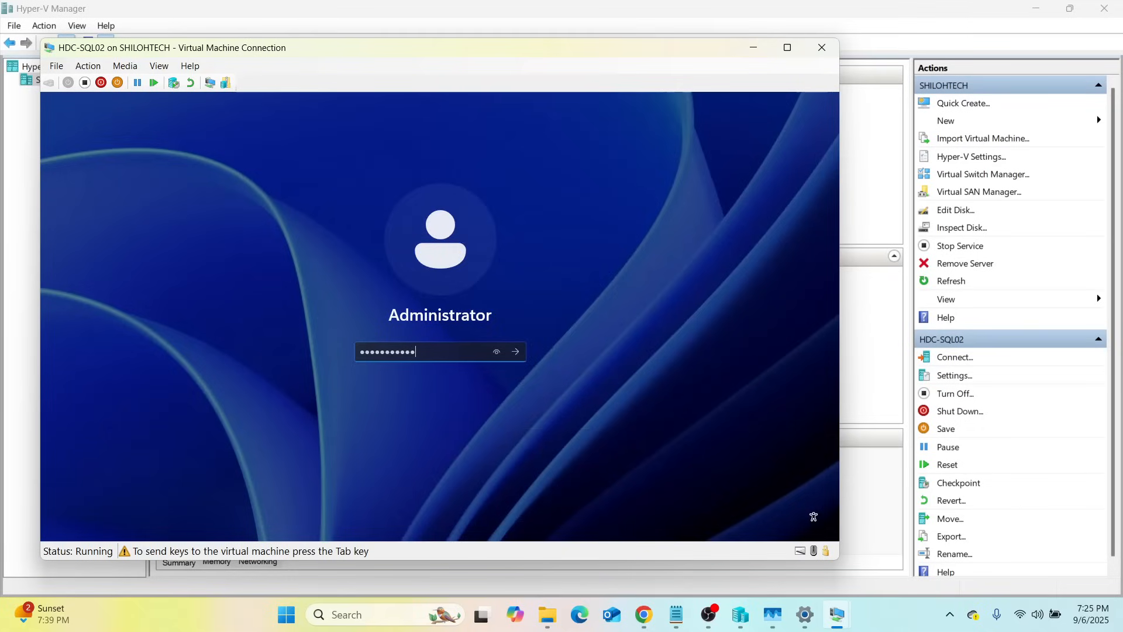
left_click(500, 353)
left_click(517, 352)
left_click(788, 52)
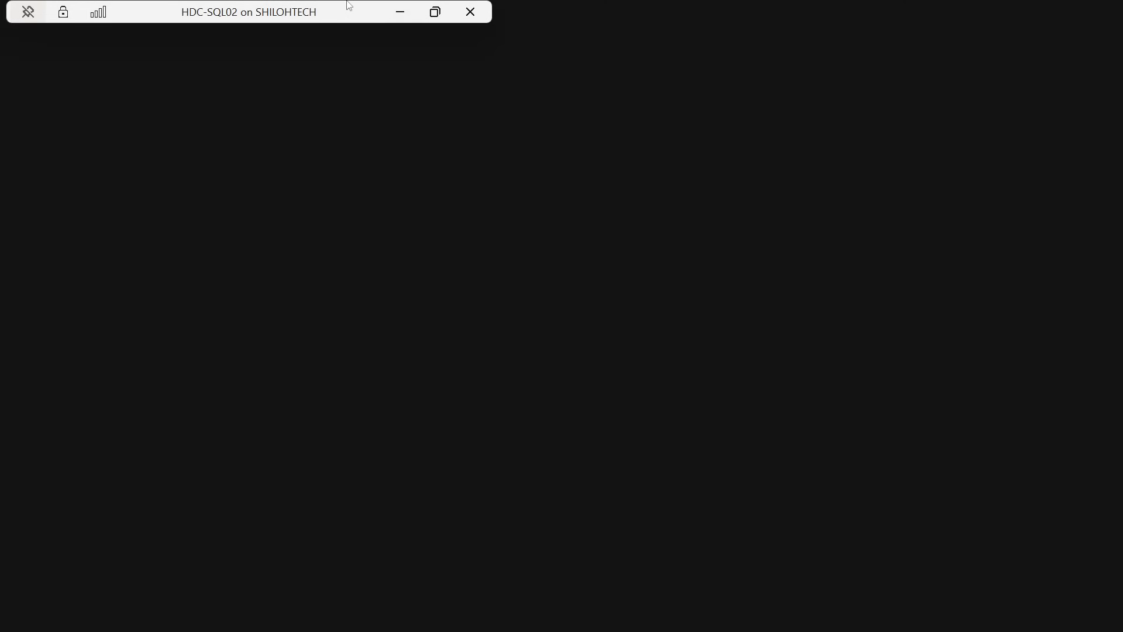
left_click(434, 12)
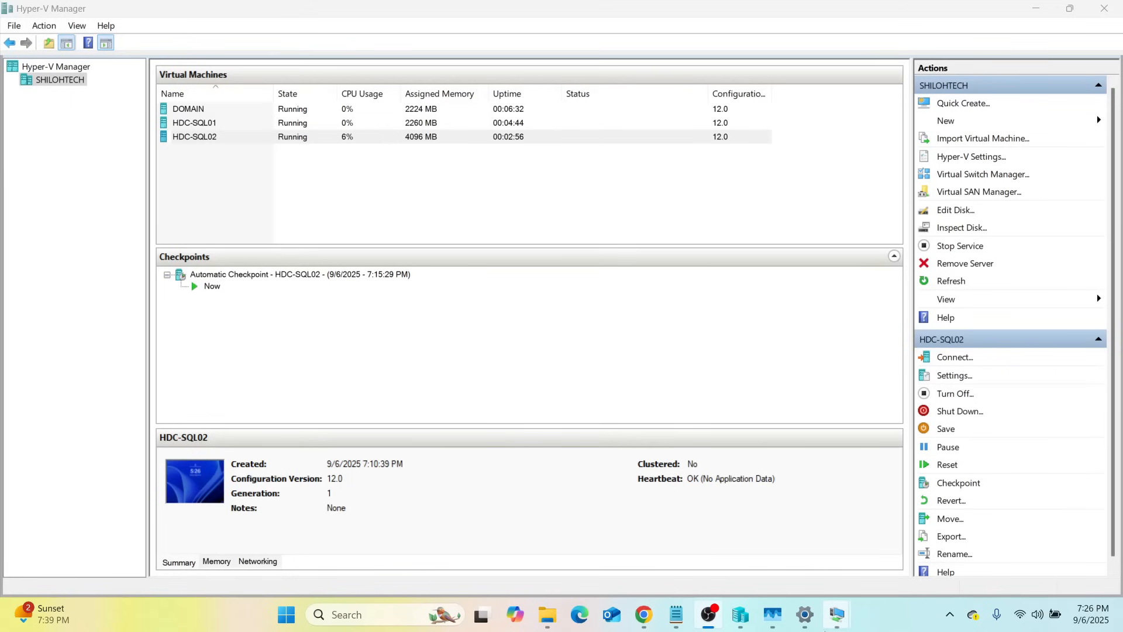
On DOMAIN, accept diagnostic data, permanently dismiss the Admin Center pop-up, and open Local Server
mouse_move(842, 616)
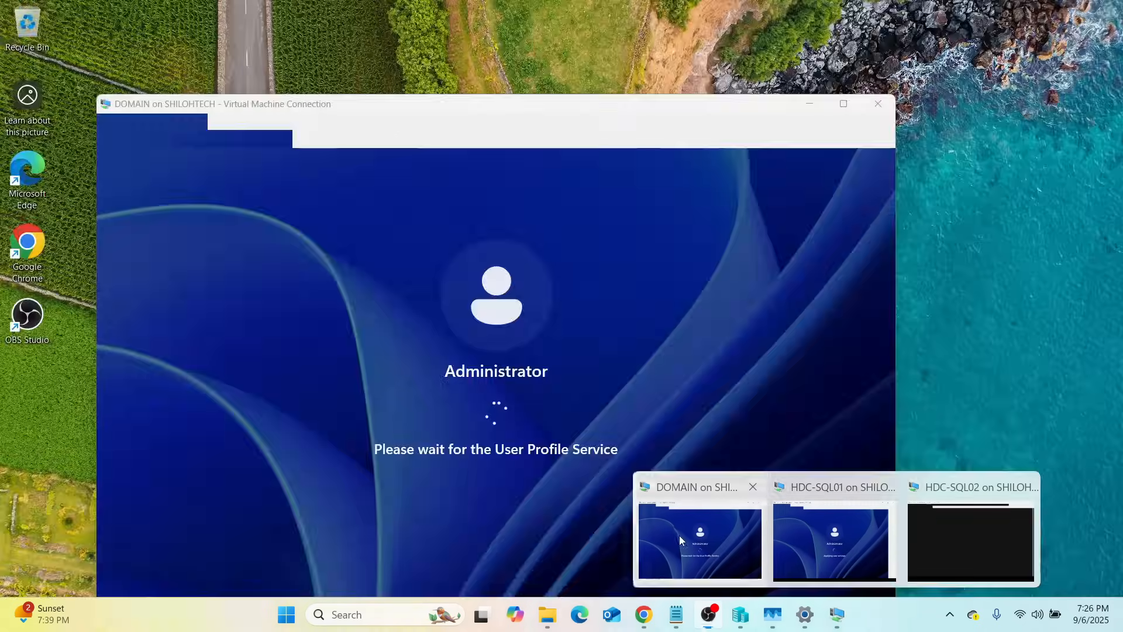
left_click(678, 535)
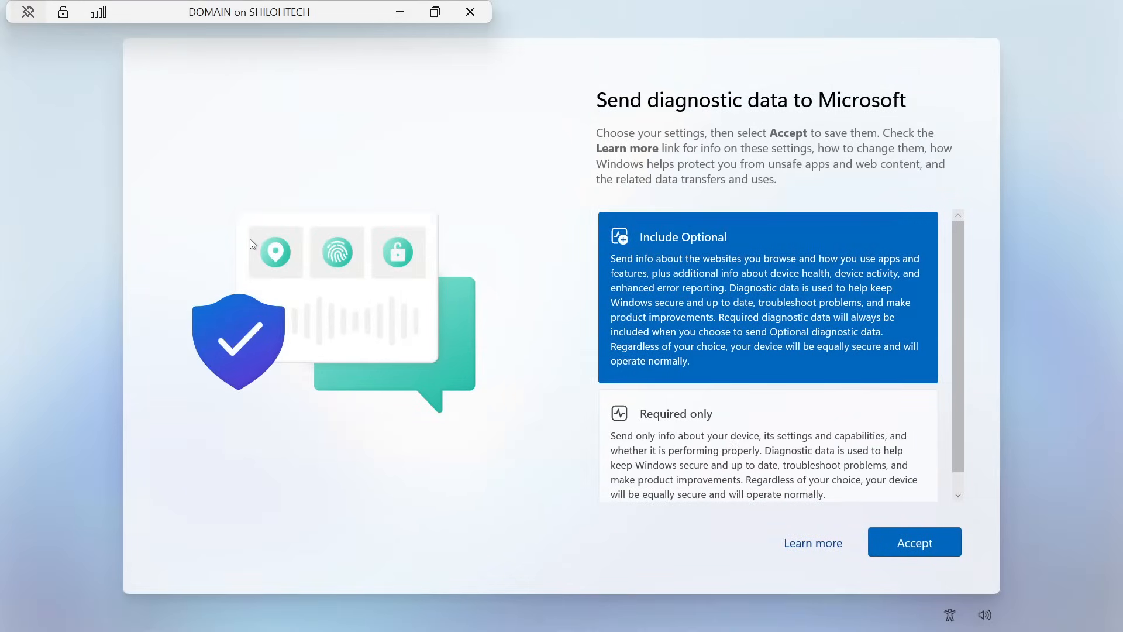
left_click(909, 544)
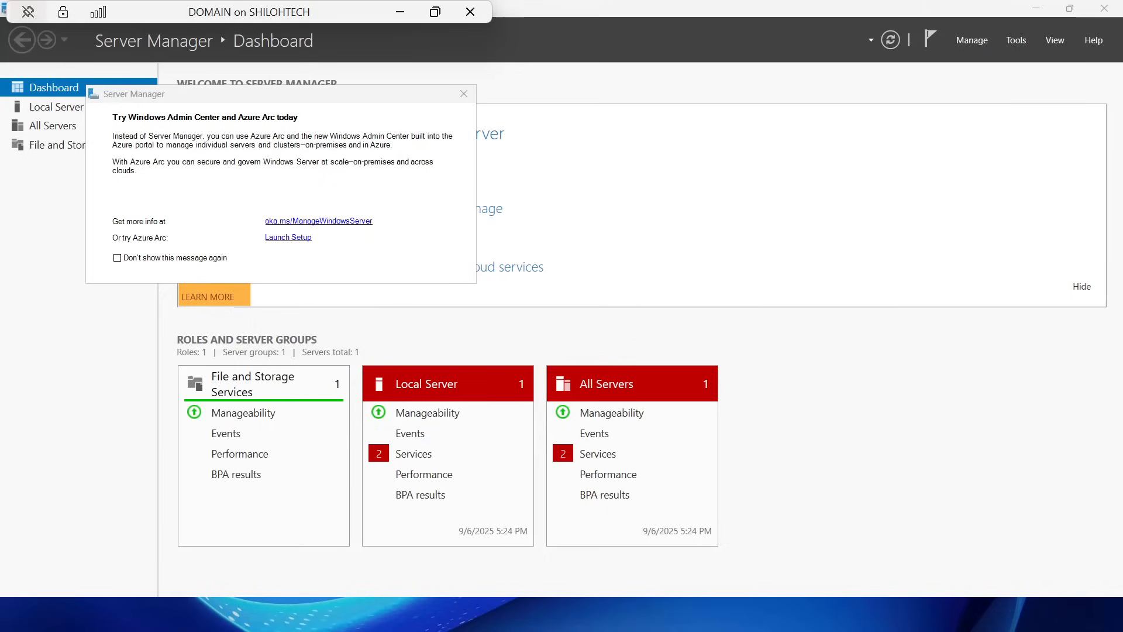
left_click(117, 257)
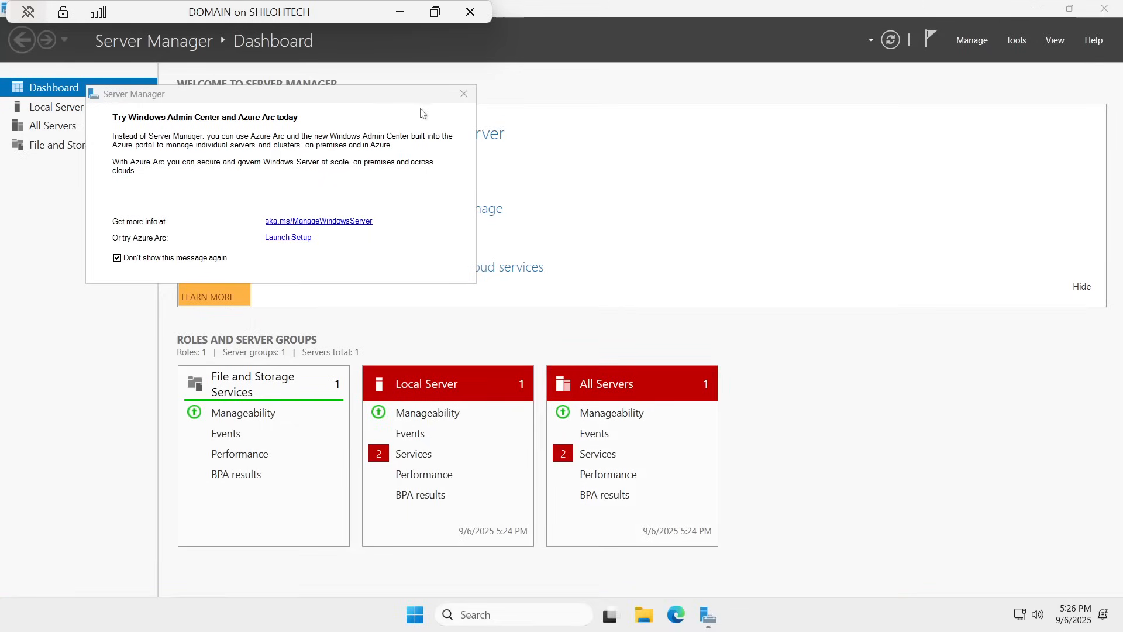
left_click(463, 94)
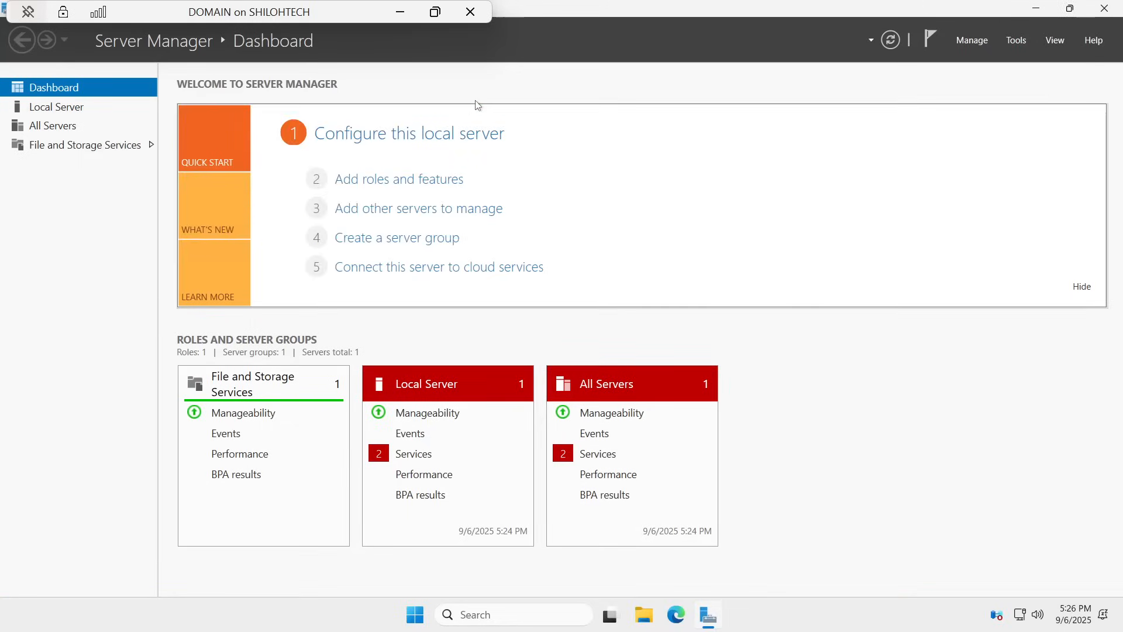
left_click(50, 111)
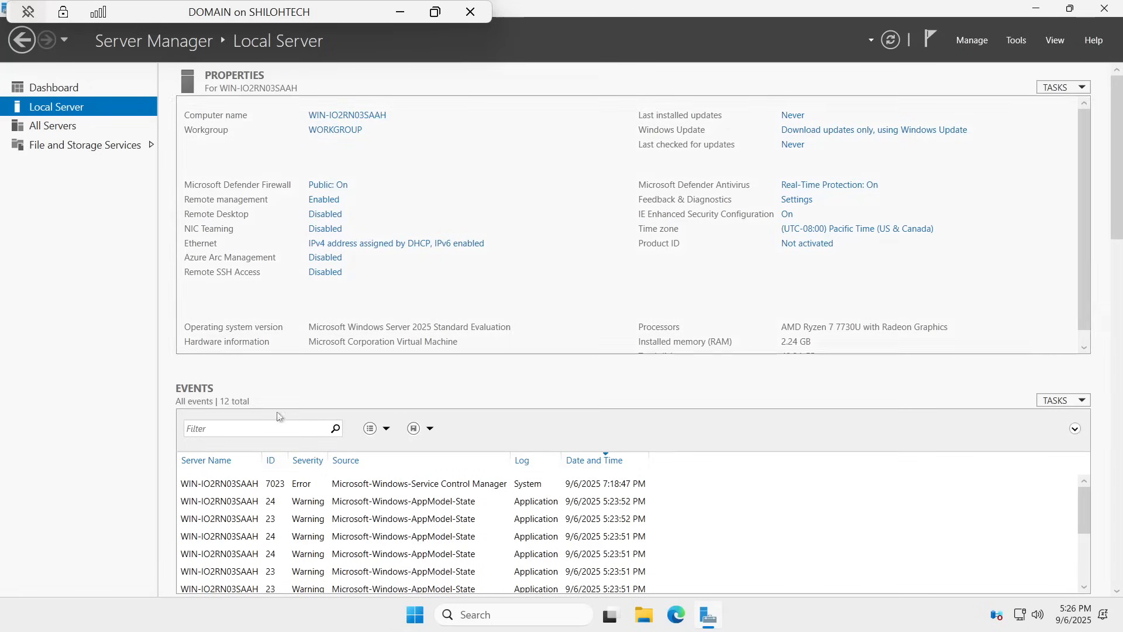
Minimize Server Manager and the DOMAIN console, then switch over to the HDC-SQL01 console
left_click(1035, 11)
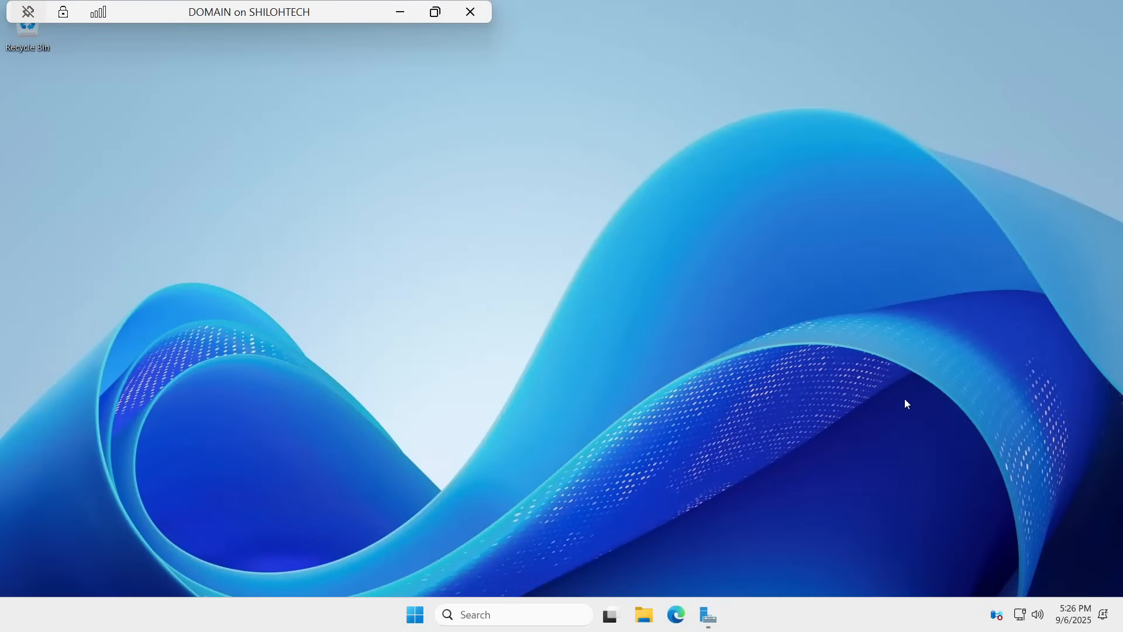
left_click(399, 12)
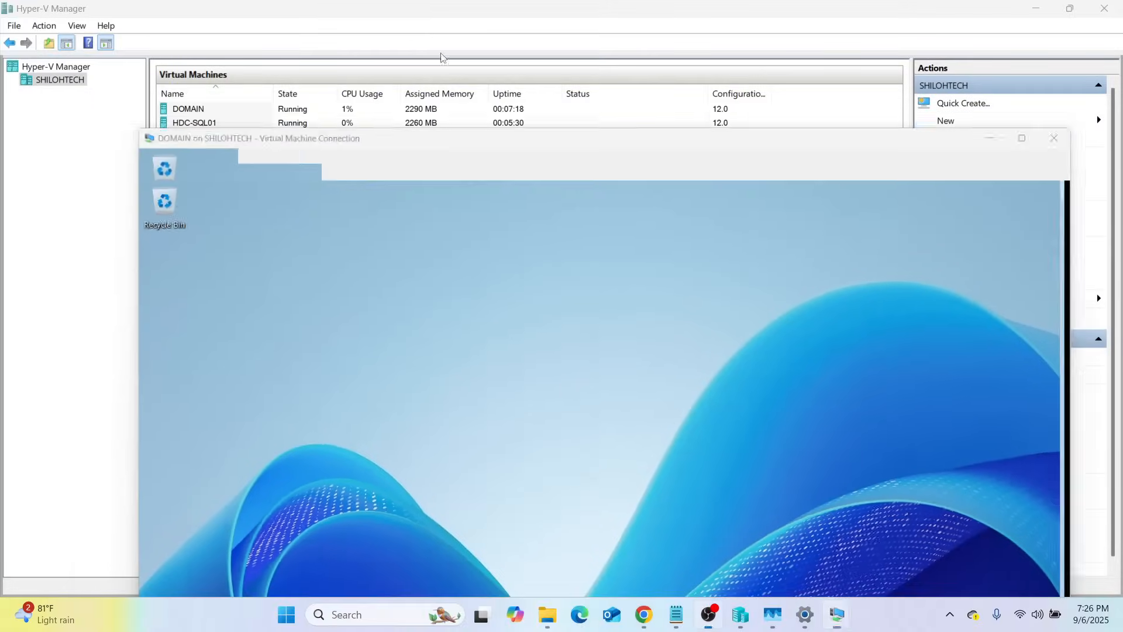
mouse_move(844, 625)
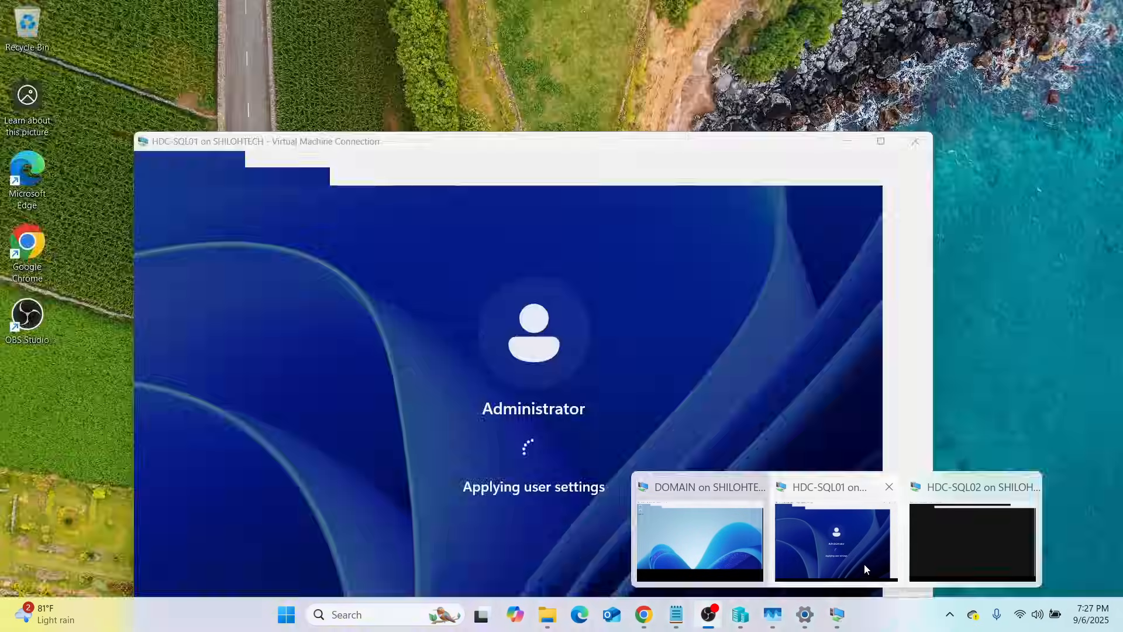
left_click(864, 563)
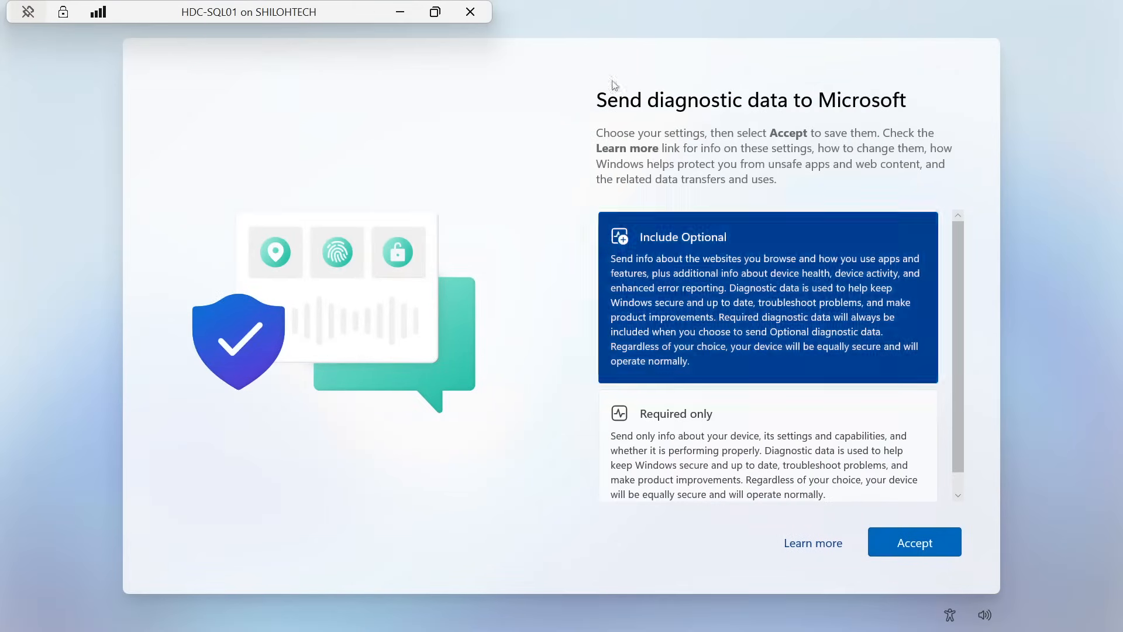
left_click(402, 12)
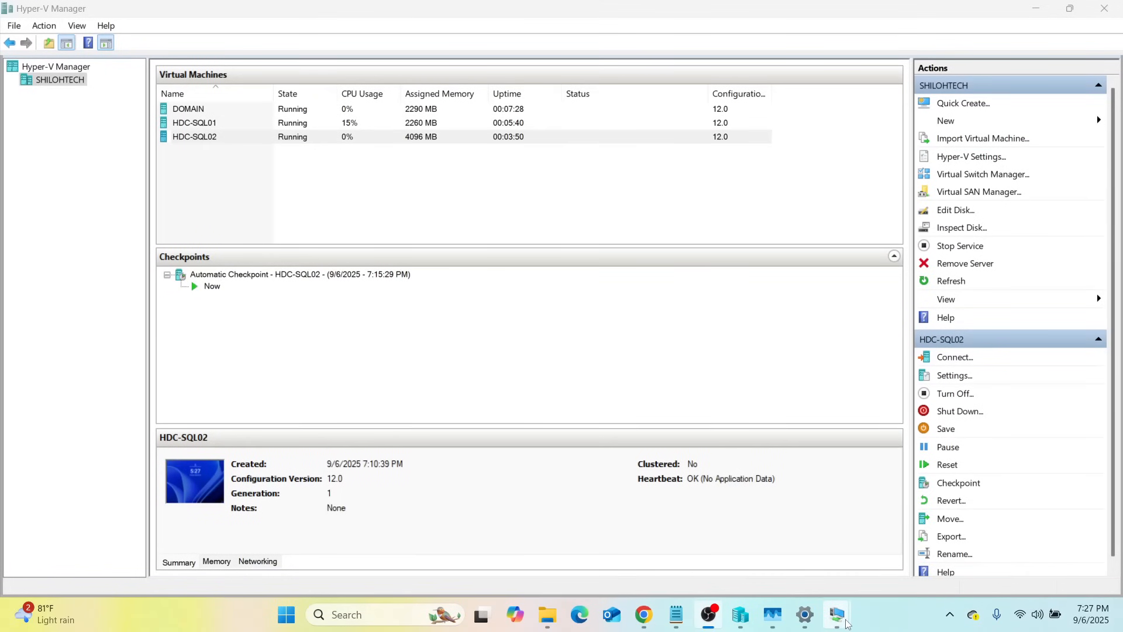
Accept the diagnostic data settings on HDC-SQL01 full screen, then minimize it back to the host
mouse_move(842, 617)
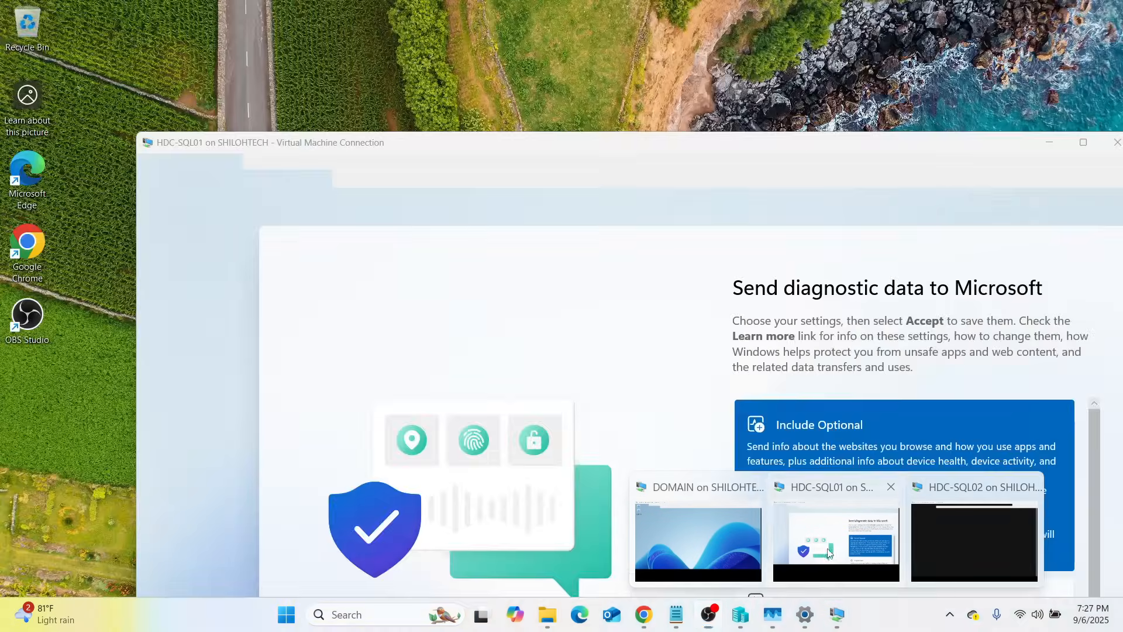
left_click(830, 556)
left_click(929, 546)
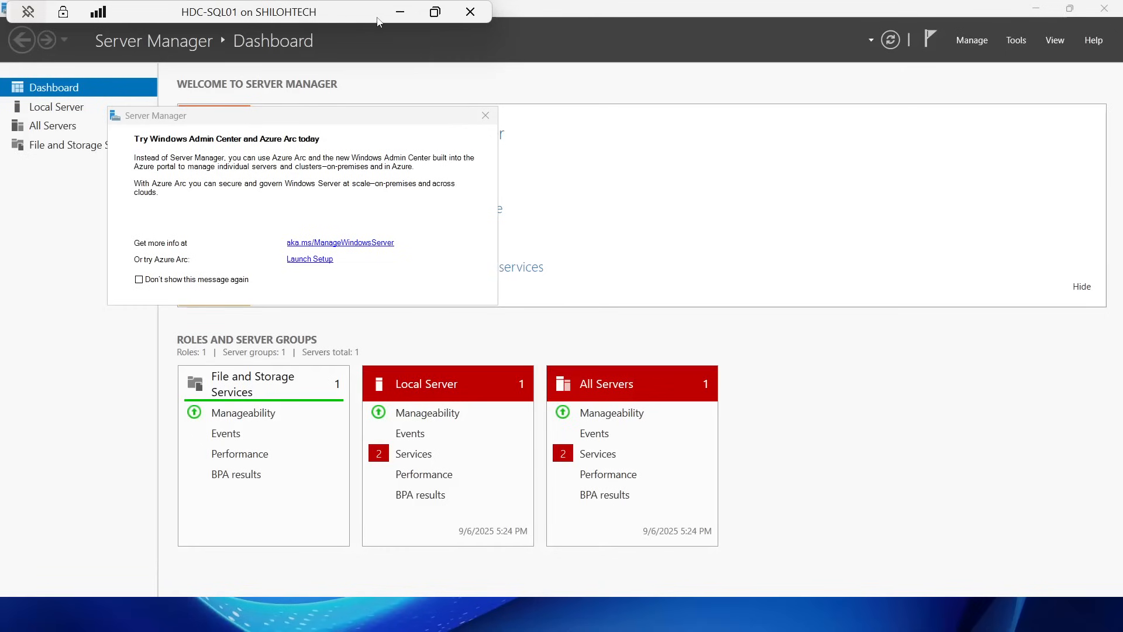
left_click(400, 11)
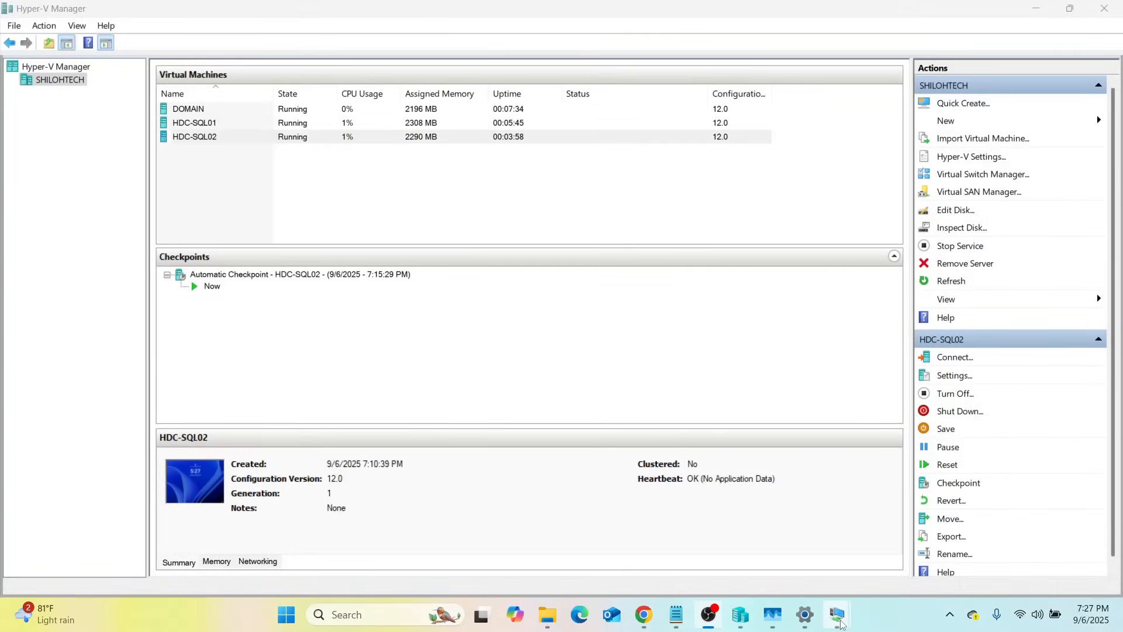
Switch to the HDC-SQL02 console and accept its diagnostic data settings
mouse_move(838, 614)
left_click(990, 539)
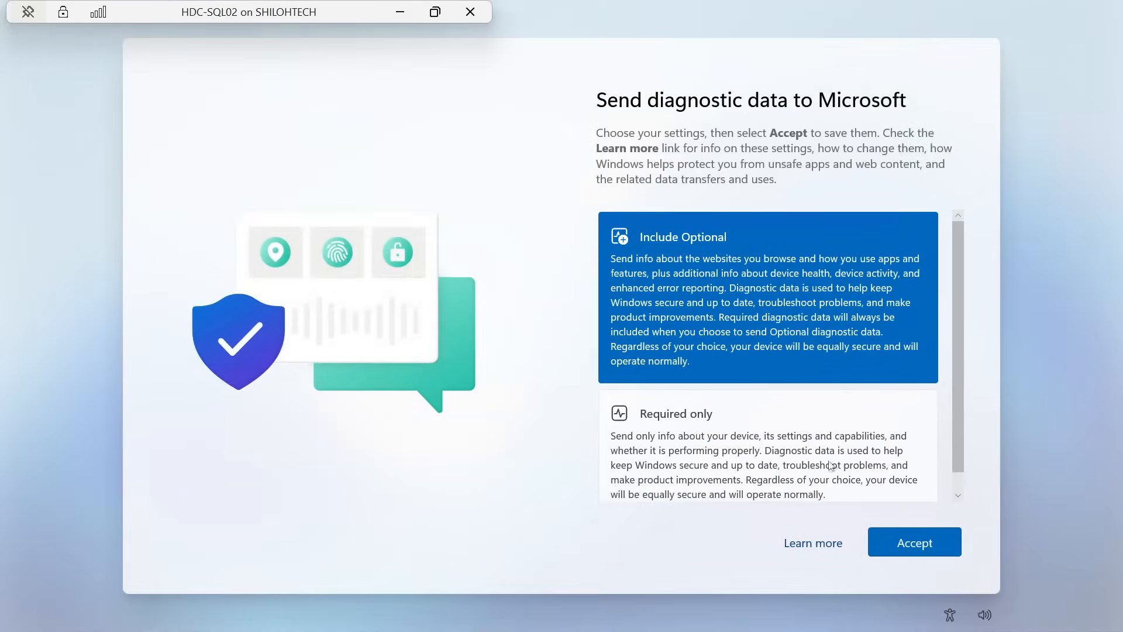
left_click(909, 546)
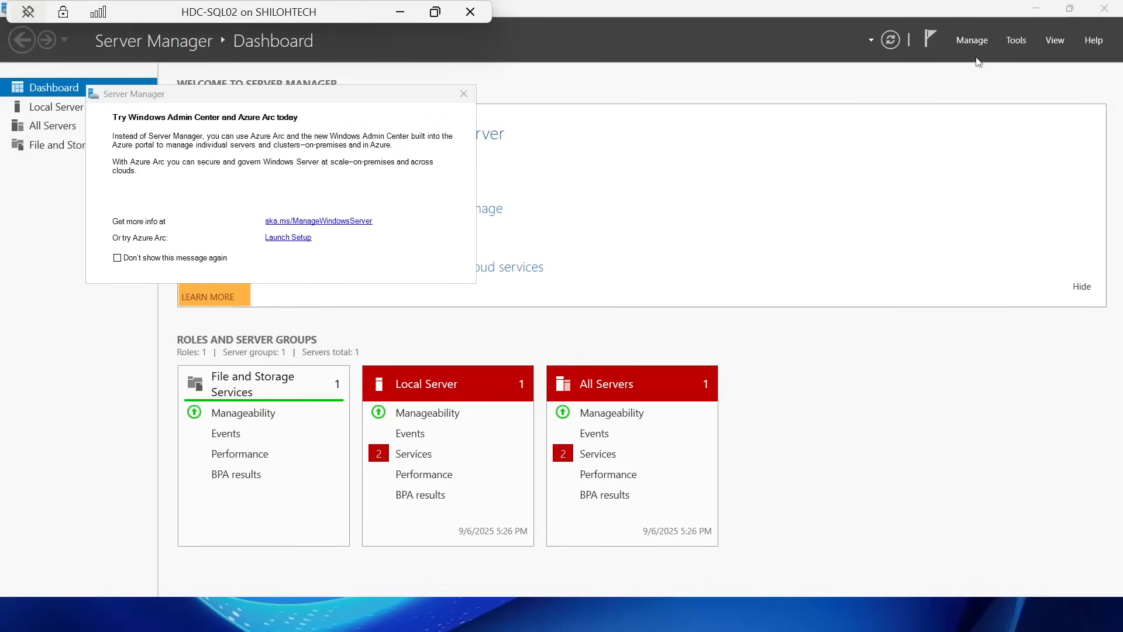